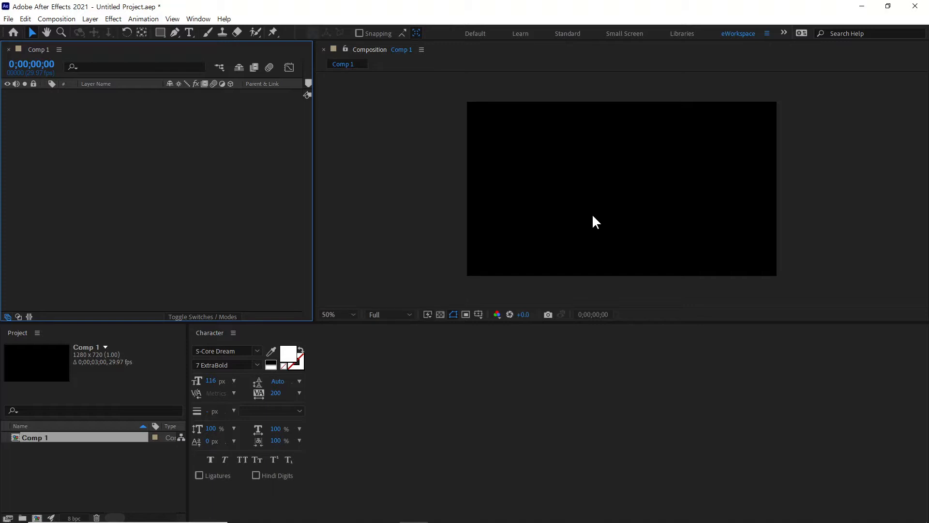
Start a new solid in Comp 1 and set its width and height to 400 px
{"action": "right_click", "coordinate": [140, 154]}
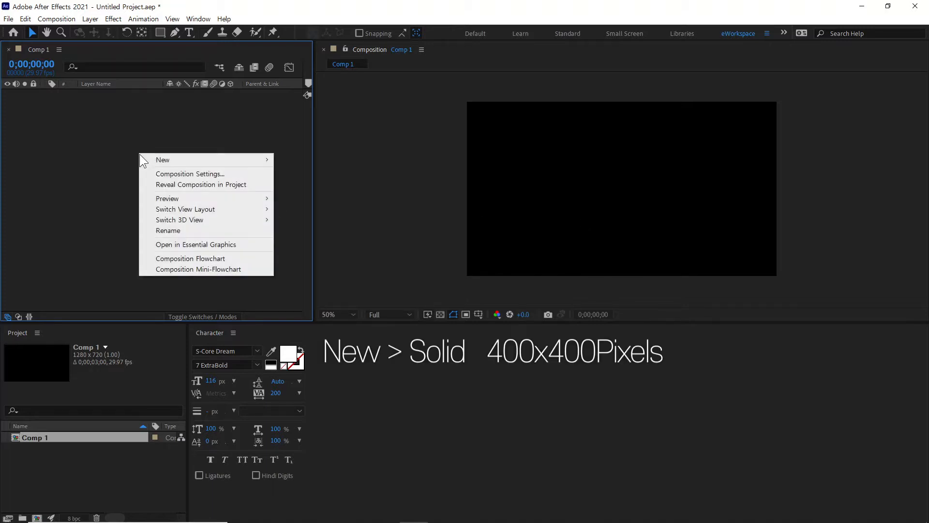
{"action": "mouse_move", "coordinate": [142, 161]}
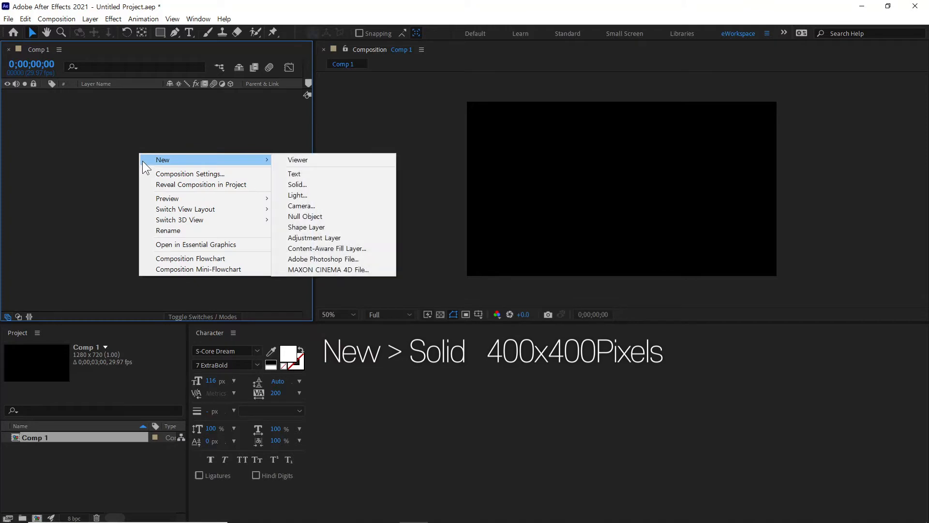
{"action": "left_click", "coordinate": [319, 184]}
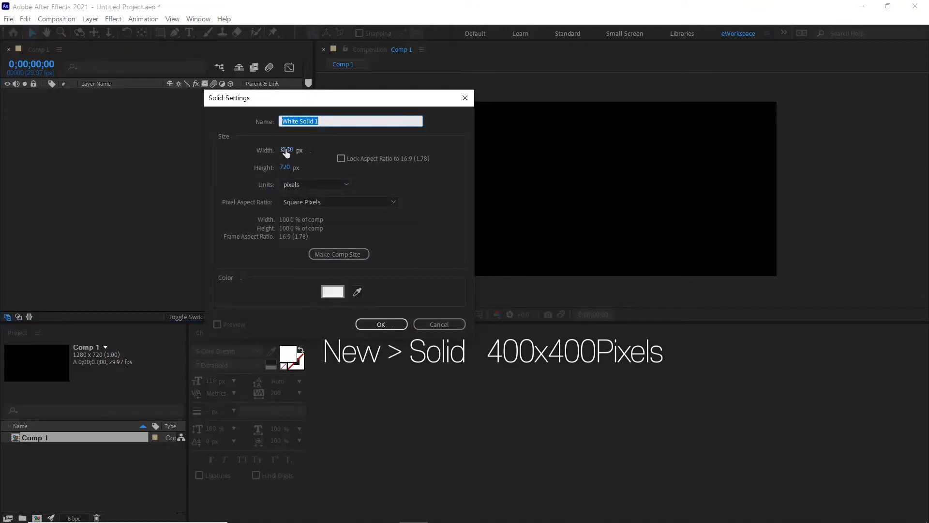
{"action": "left_click", "coordinate": [287, 150]}
{"action": "type", "text": "400"}
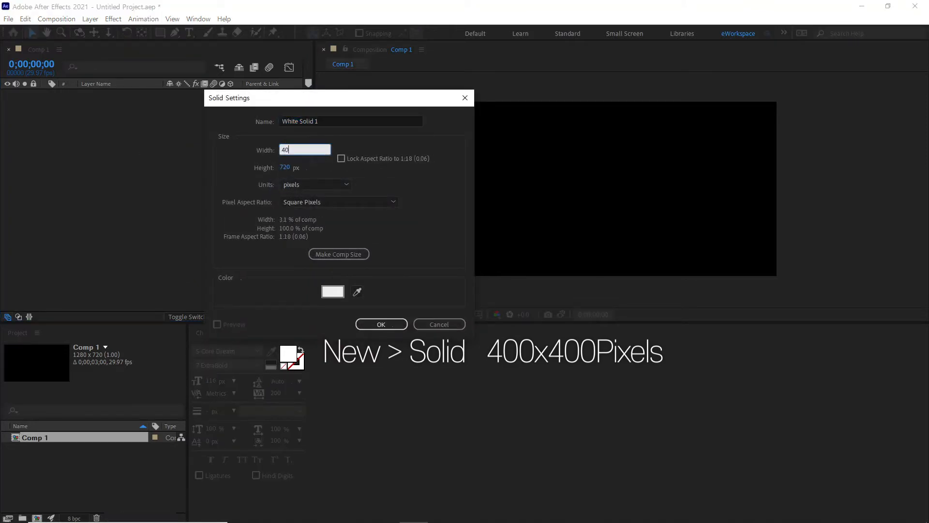
{"action": "left_click", "coordinate": [287, 167]}
{"action": "type", "text": "400"}
{"action": "left_click", "coordinate": [405, 235]}
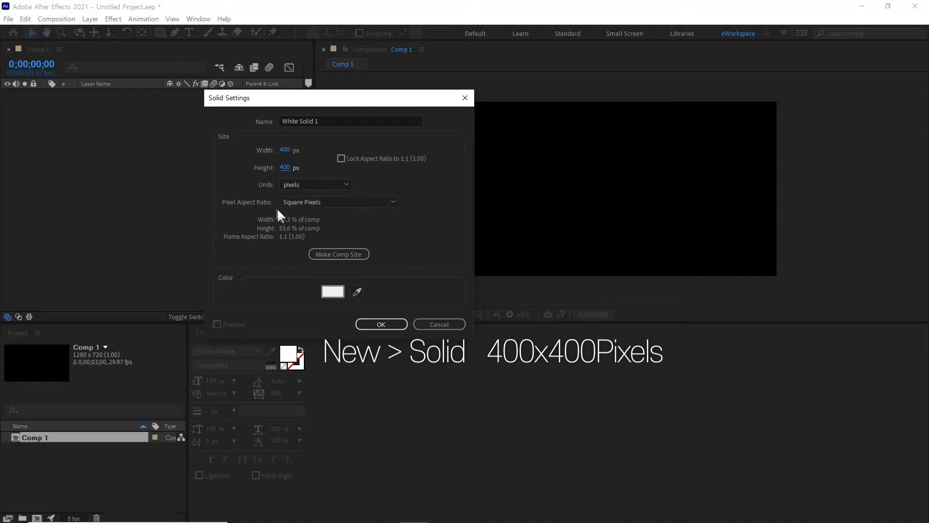
Keep the pixel aspect ratio at Square Pixels and create the white solid
{"action": "left_click", "coordinate": [294, 204]}
{"action": "left_click", "coordinate": [315, 214]}
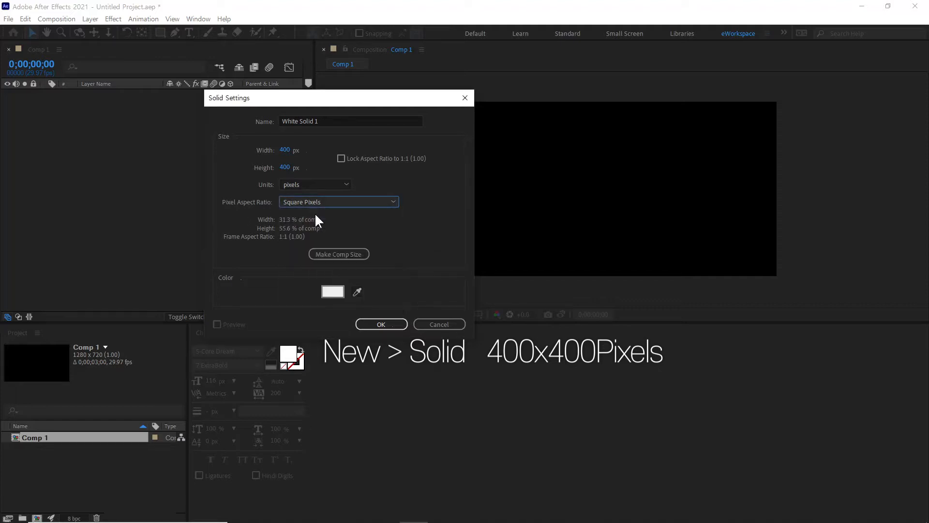
{"action": "left_click", "coordinate": [318, 203]}
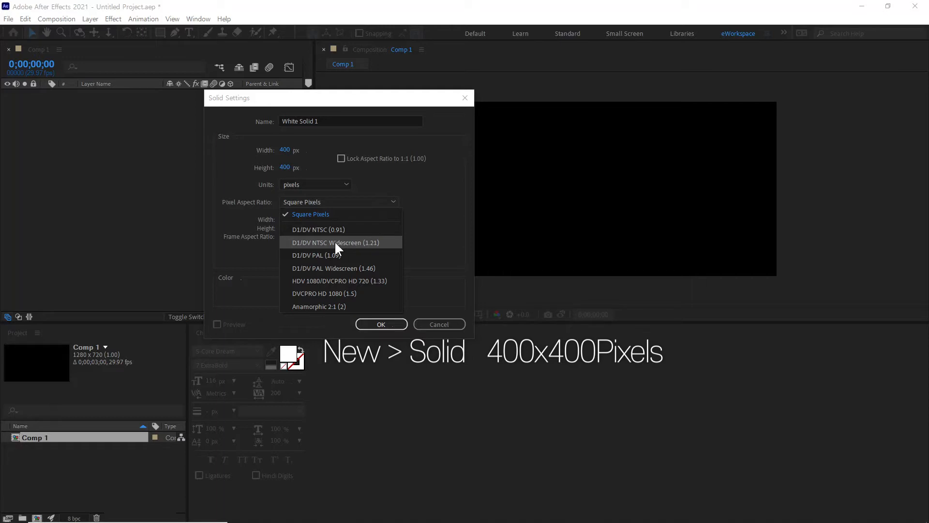
{"action": "left_click", "coordinate": [326, 214]}
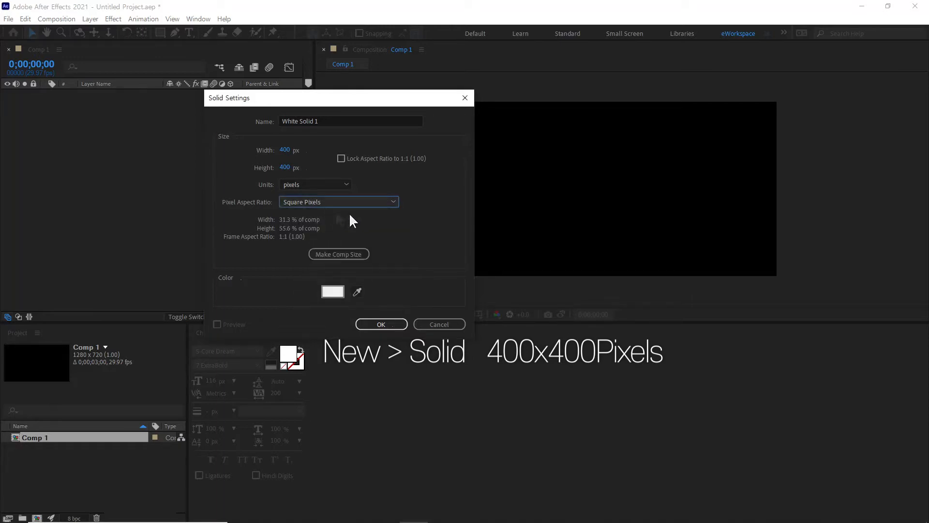
{"action": "left_click", "coordinate": [388, 322]}
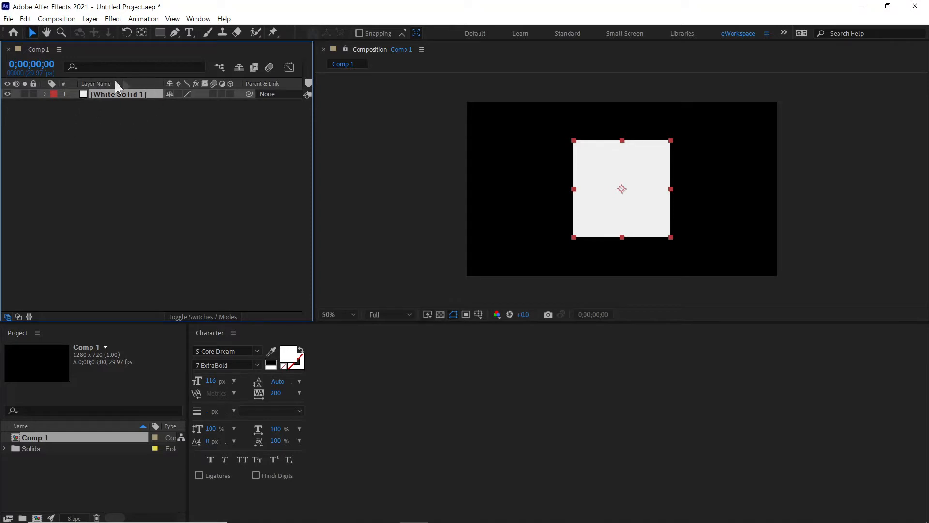
Turn the white solid into a 3D layer and review its Material Options
{"action": "left_click", "coordinate": [230, 94]}
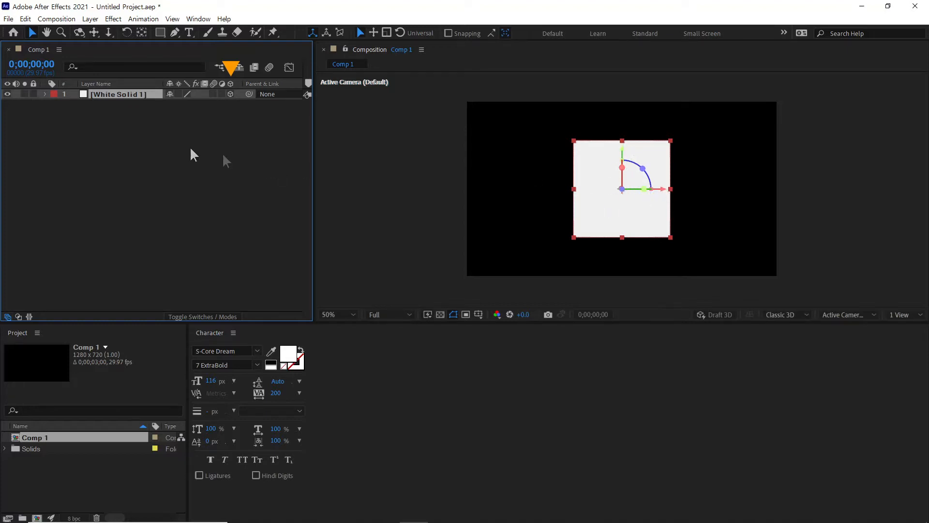
{"action": "left_click", "coordinate": [45, 94]}
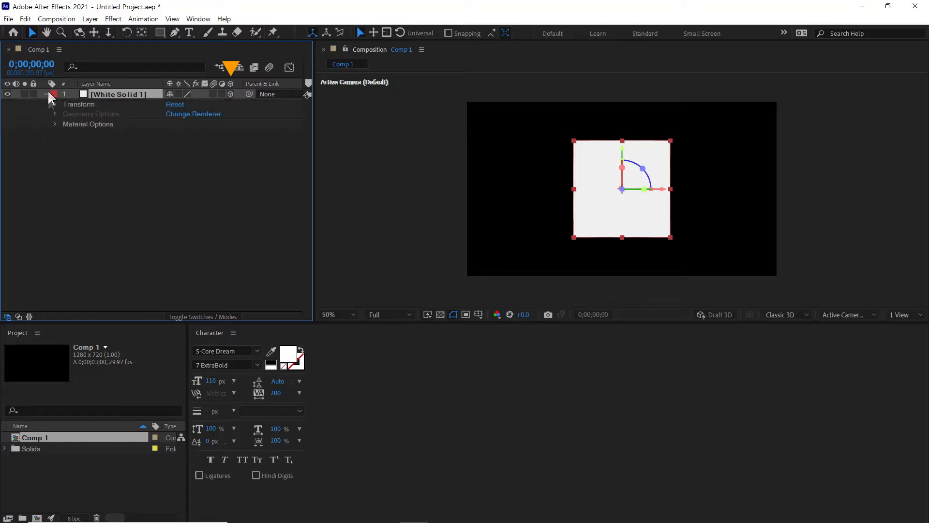
{"action": "left_click", "coordinate": [55, 124]}
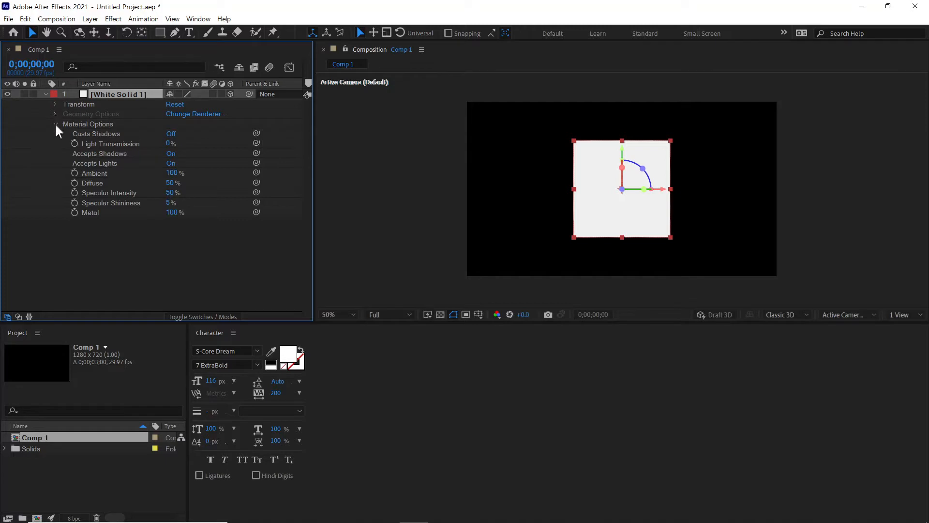
{"action": "left_click", "coordinate": [55, 125]}
{"action": "left_click", "coordinate": [44, 93]}
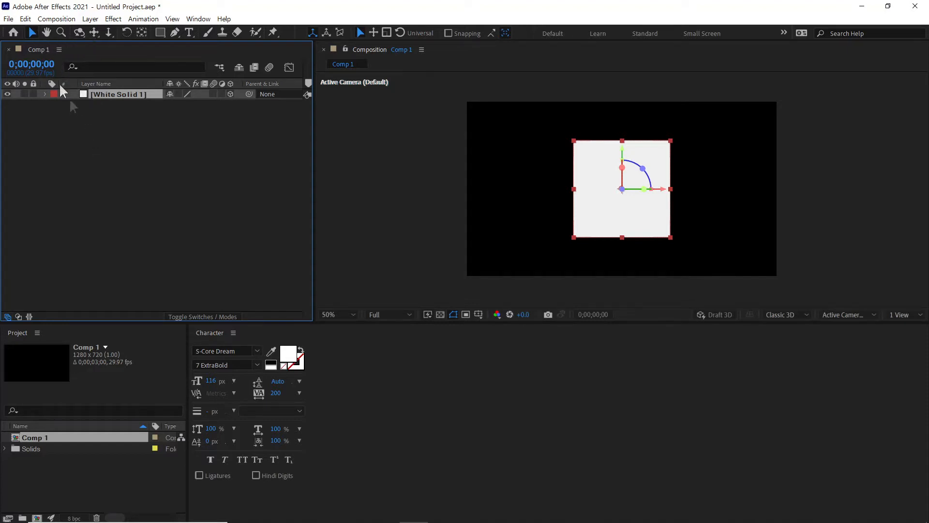
Duplicate the 3D white solid five times to get six identical layers
{"action": "left_click", "coordinate": [26, 19]}
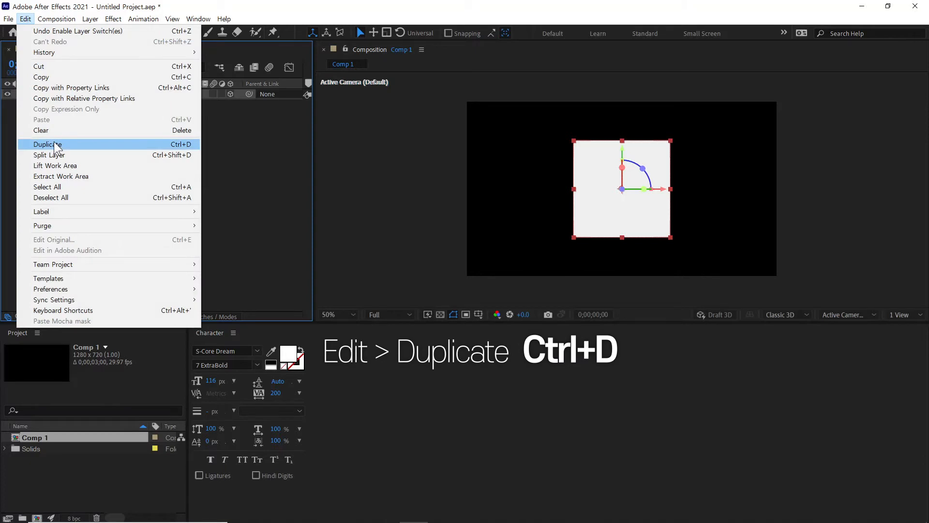
{"action": "left_click", "coordinate": [172, 144]}
{"action": "left_click", "coordinate": [118, 96]}
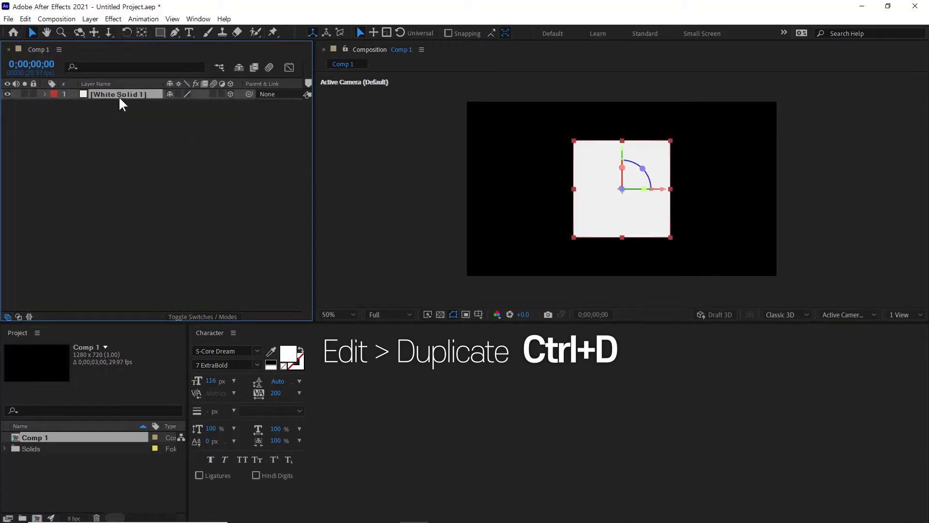
{"action": "key", "text": "ctrl+d"}
{"action": "key", "text": "ctrl+d"}
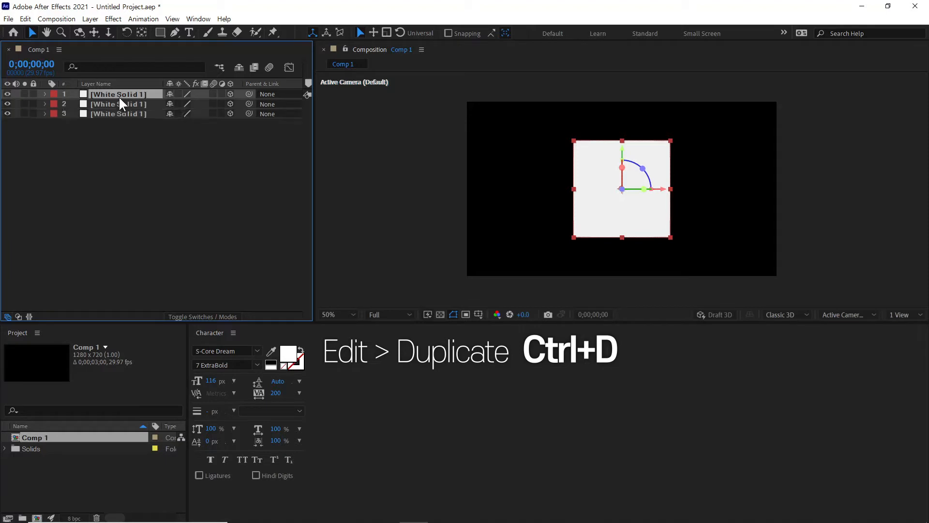
{"action": "key", "text": "ctrl+d"}
{"action": "key", "text": "ctrl+d"}
{"action": "key", "text": "ctrl+d"}
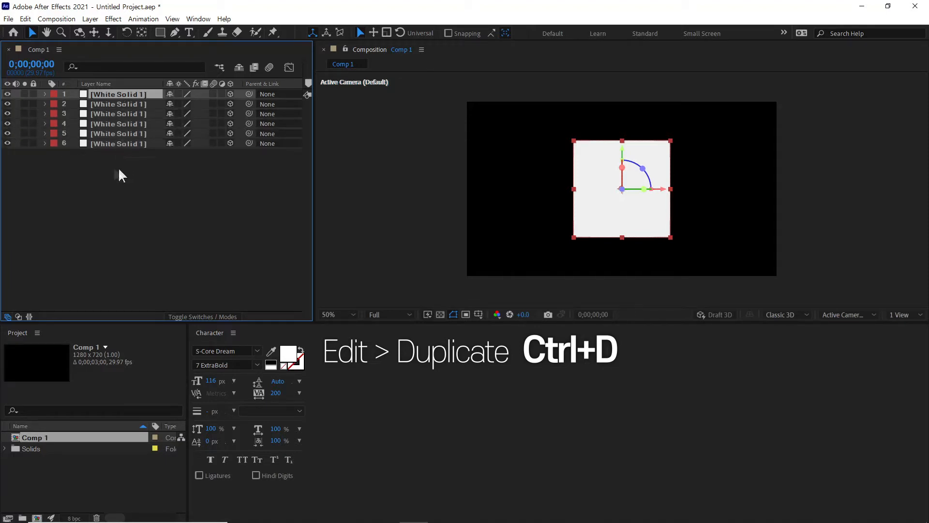
Switch the composition viewer to 2 Views, with the Top view beside the Active Camera view
{"action": "left_click_drag", "start_coordinate": [119, 151], "coordinate": [104, 91]}
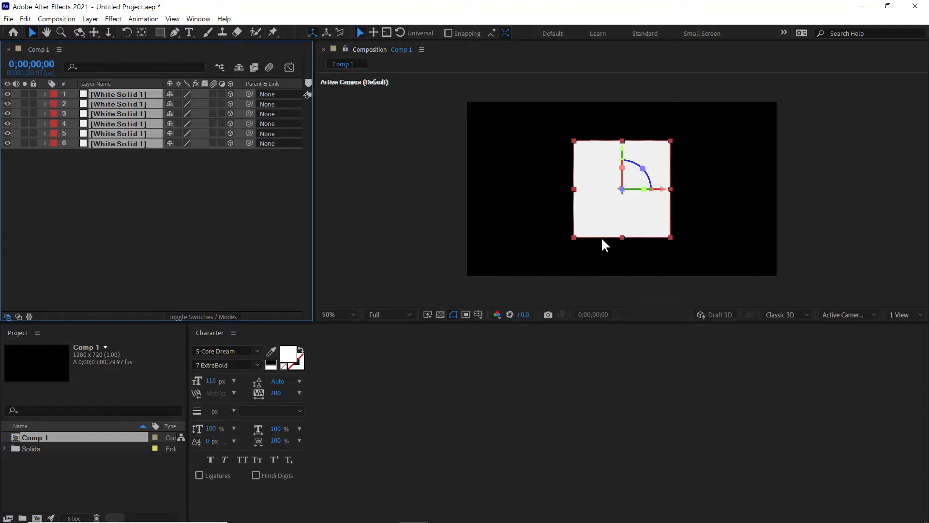
{"action": "left_click", "coordinate": [907, 317]}
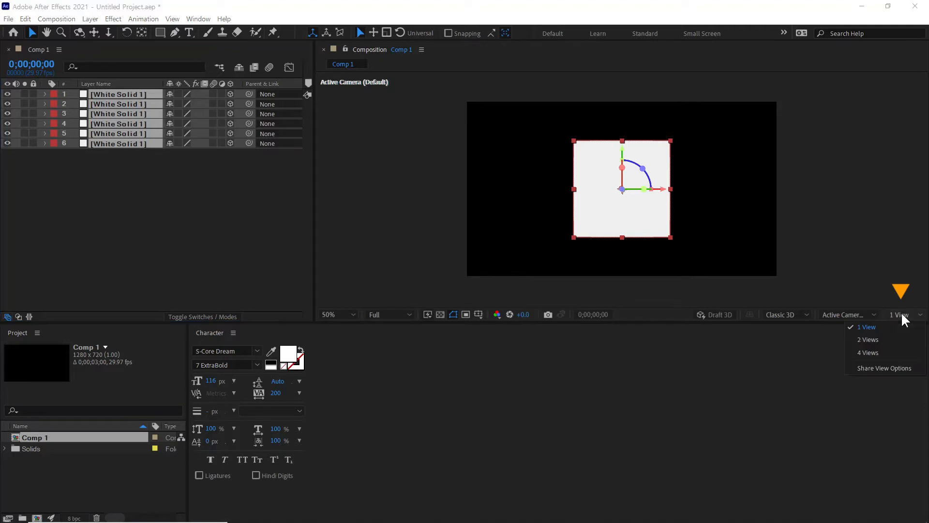
{"action": "left_click", "coordinate": [875, 339]}
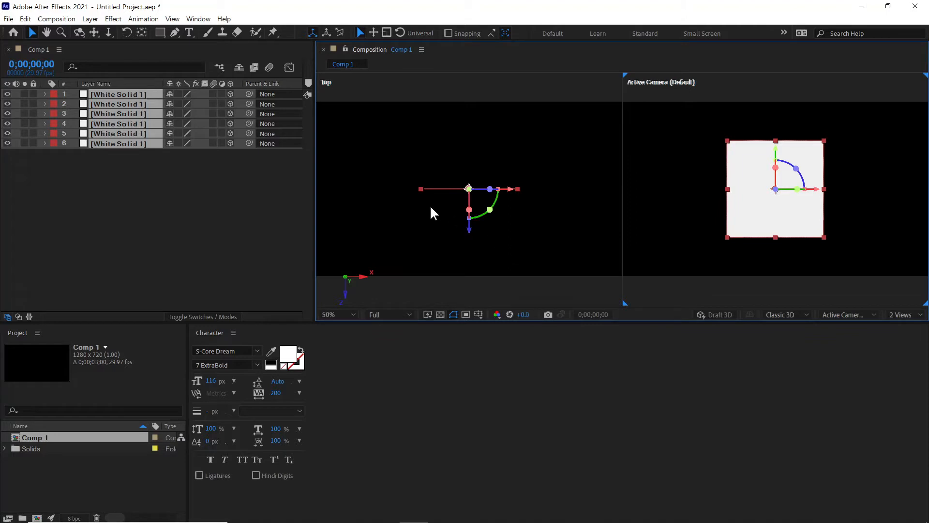
{"action": "left_click", "coordinate": [327, 84]}
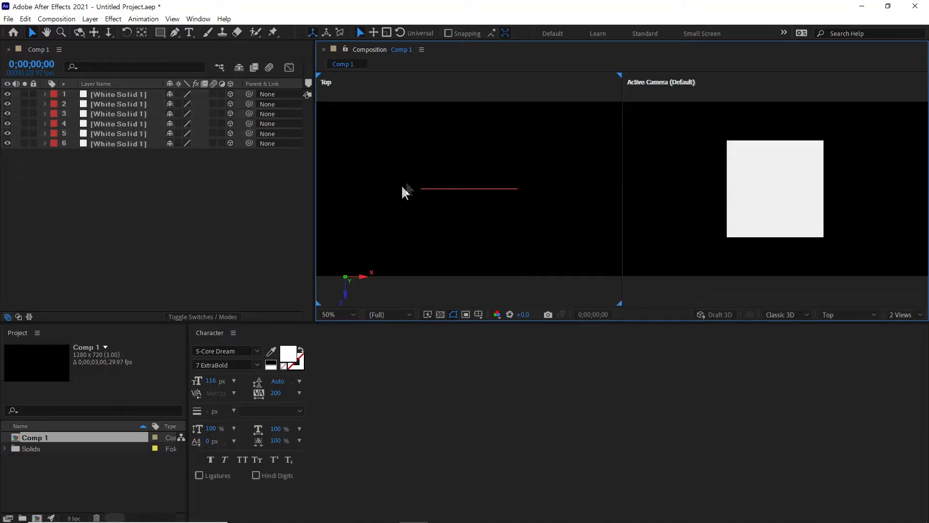
{"action": "left_click", "coordinate": [671, 121]}
Set the anchor point's Z value of the lowest solid, layer 6, to 200
{"action": "left_click", "coordinate": [123, 134]}
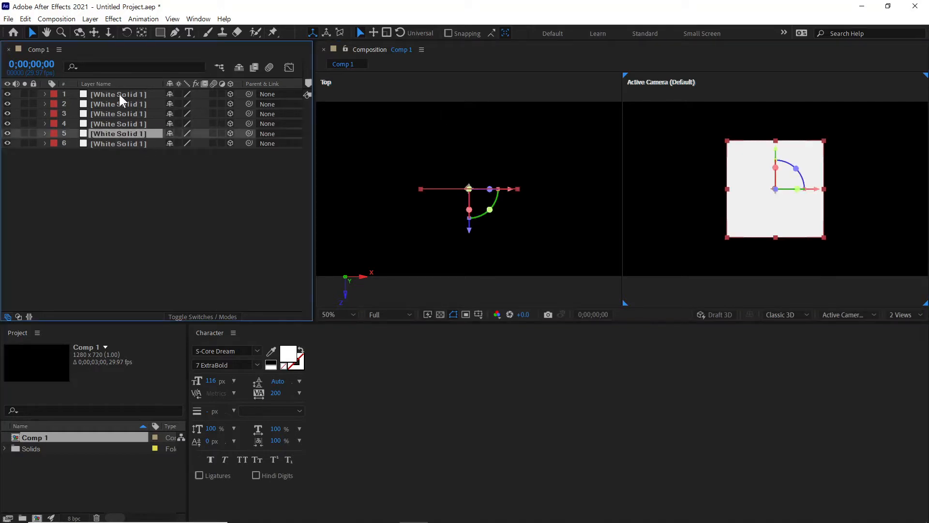
{"action": "left_click", "coordinate": [127, 162]}
{"action": "left_click", "coordinate": [120, 145]}
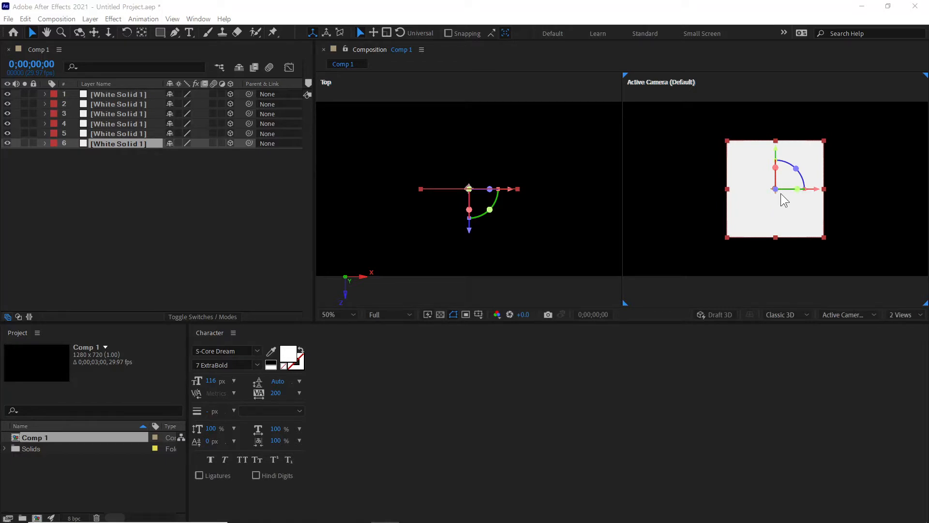
{"action": "left_click", "coordinate": [121, 144]}
{"action": "key", "text": "a"}
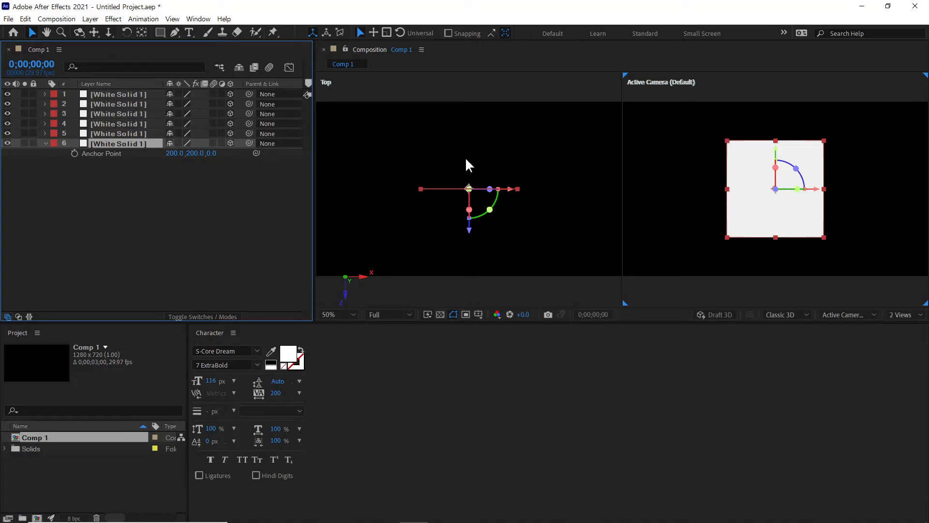
{"action": "left_click", "coordinate": [211, 153]}
{"action": "type", "text": "200"}
{"action": "left_click", "coordinate": [205, 215]}
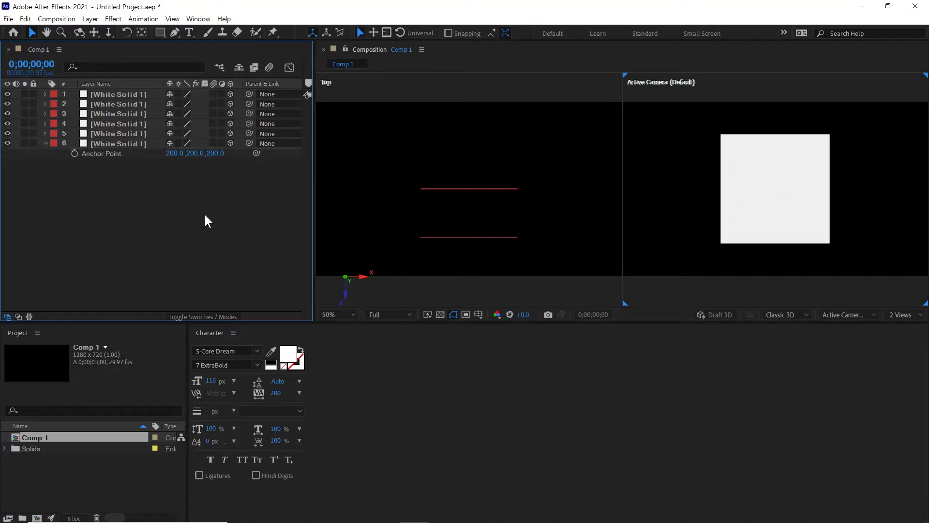
Rename layer 6 as Front
{"action": "left_click", "coordinate": [116, 143]}
{"action": "left_click", "coordinate": [138, 175]}
{"action": "left_click", "coordinate": [125, 141]}
{"action": "key", "text": "Return"}
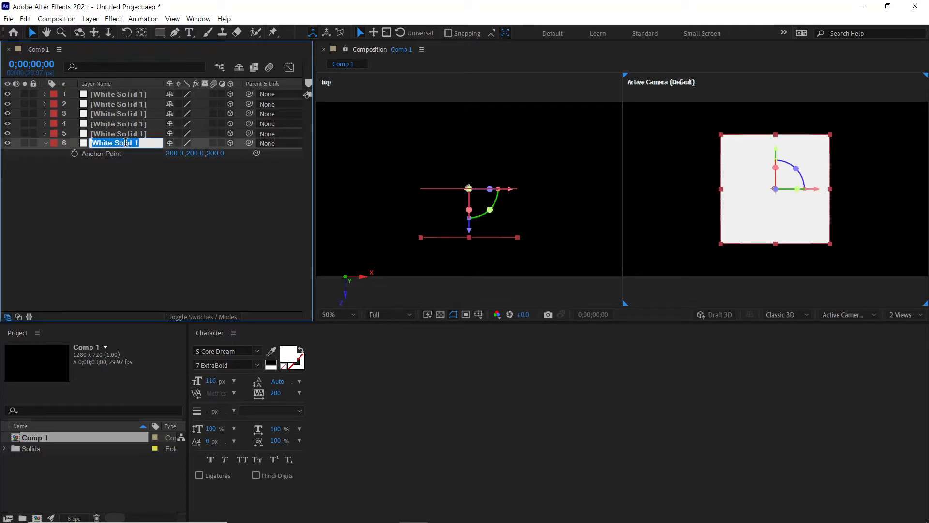
{"action": "type", "text": "Front"}
{"action": "key", "text": "Return"}
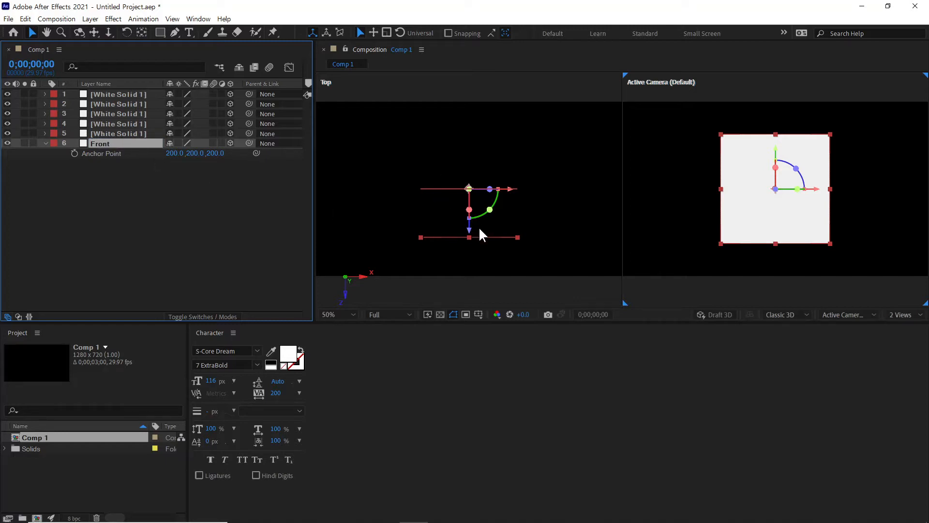
Set the anchor point's Z value to 200 for all five remaining White Solid 1 layers together
{"action": "left_click", "coordinate": [124, 134]}
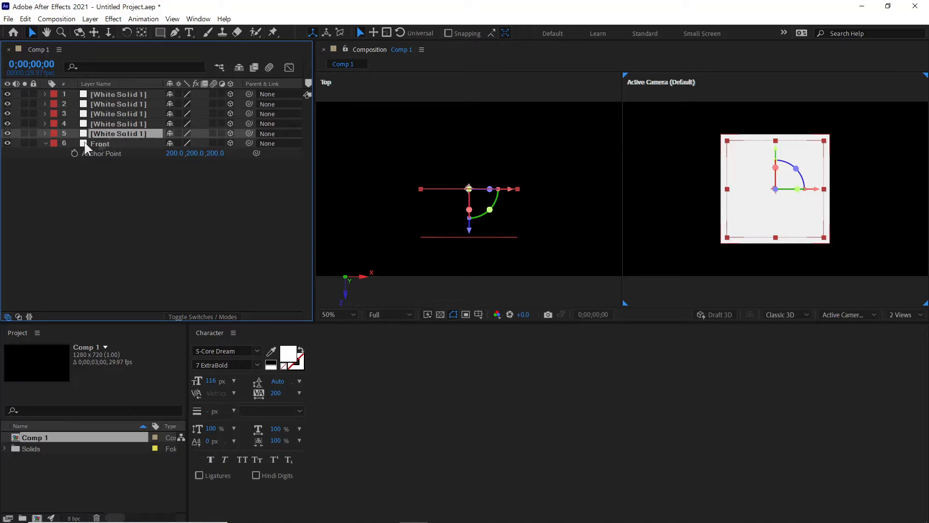
{"action": "left_click", "coordinate": [46, 144]}
{"action": "left_click", "coordinate": [119, 94], "text": "shift"}
{"action": "key", "text": "a"}
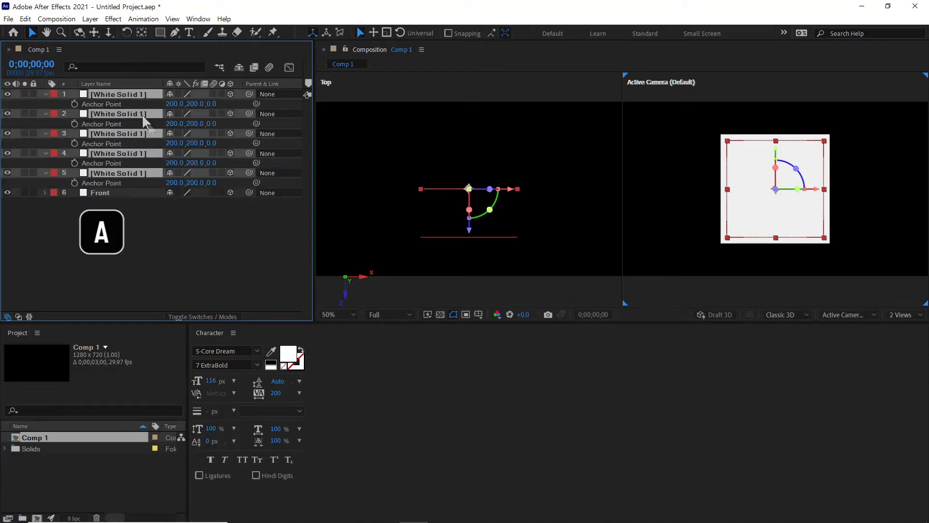
{"action": "left_click", "coordinate": [211, 103]}
{"action": "type", "text": "200"}
{"action": "key", "text": "Return"}
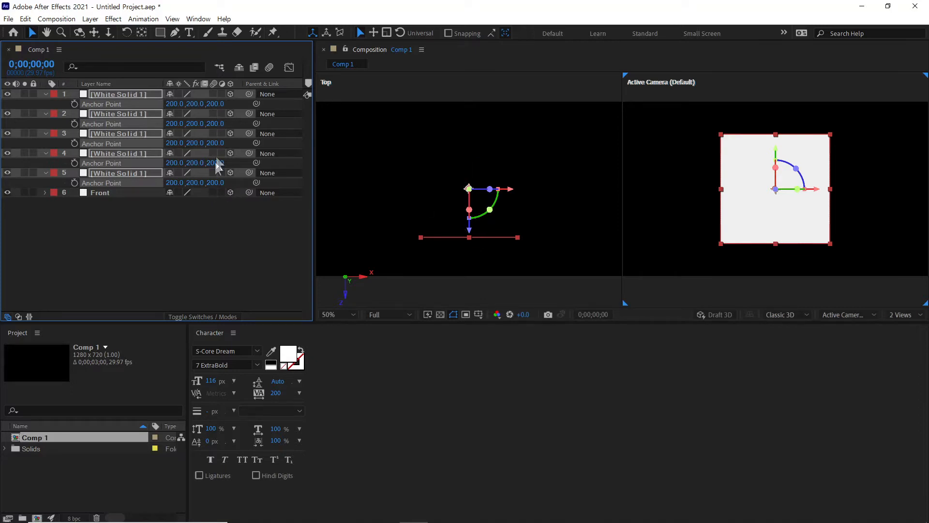
{"action": "left_click", "coordinate": [43, 94]}
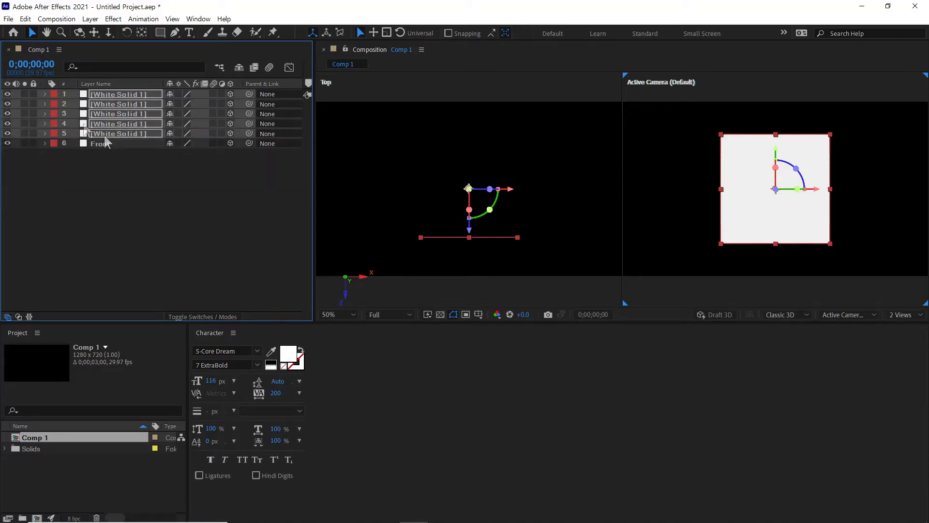
Rename layer 5, the solid directly above Front, as L
{"action": "left_click", "coordinate": [144, 172]}
{"action": "left_click", "coordinate": [117, 132]}
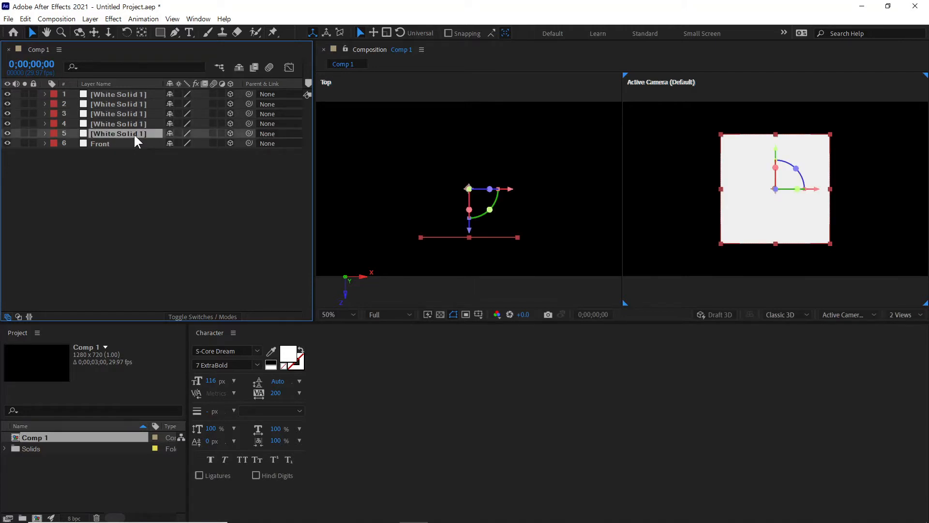
{"action": "key", "text": "Return"}
{"action": "type", "text": "L"}
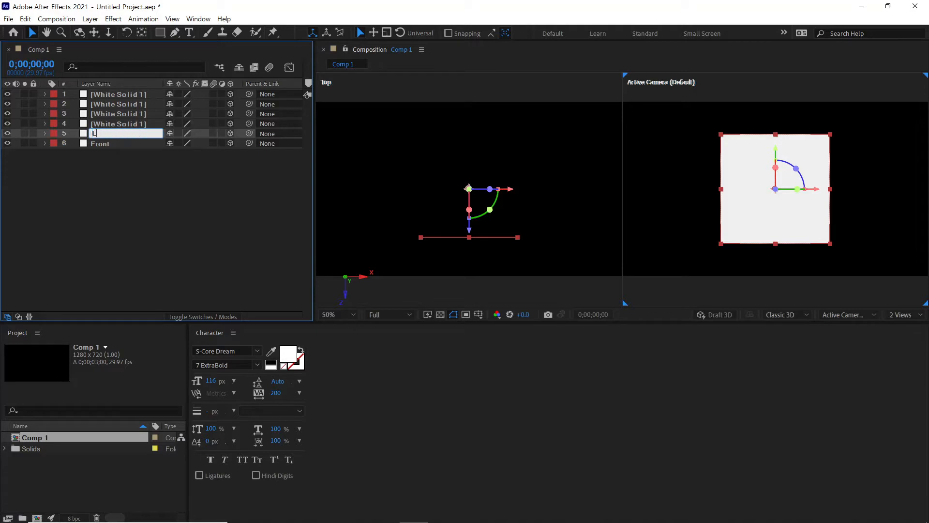
{"action": "left_click", "coordinate": [121, 156]}
Set the Y Rotation of layer L to 90° to form the cube's left face
{"action": "left_click", "coordinate": [88, 132]}
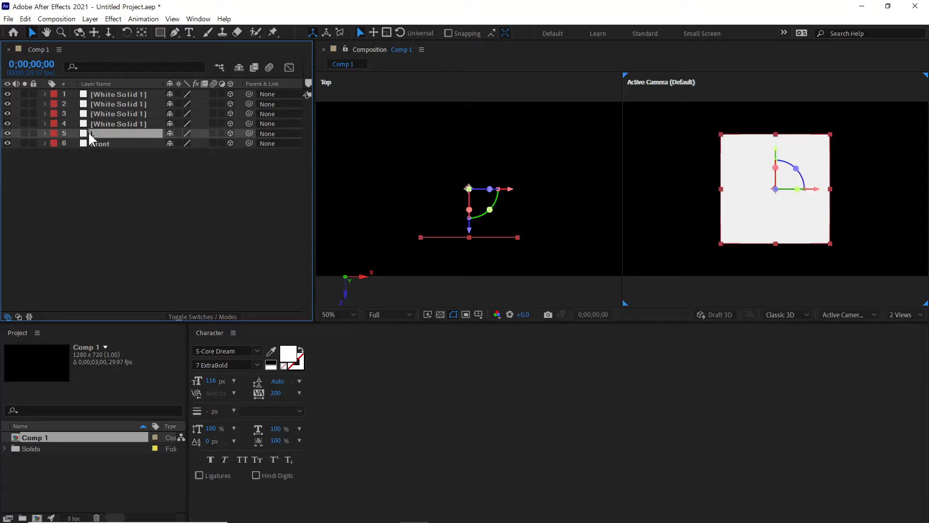
{"action": "key", "text": "r"}
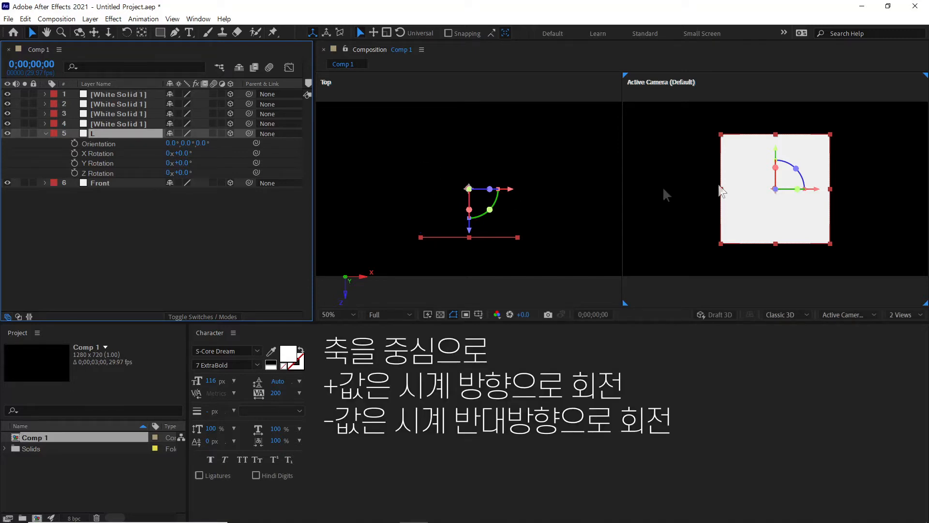
{"action": "left_click", "coordinate": [183, 163]}
{"action": "type", "text": "90"}
{"action": "key", "text": "Return"}
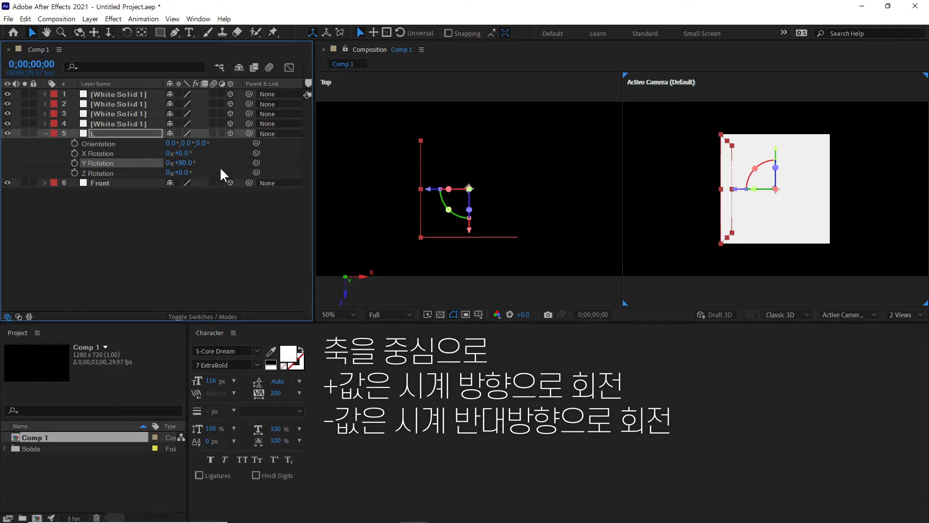
{"action": "left_click", "coordinate": [45, 133]}
Rename layer 4, the solid directly above L, as R
{"action": "left_click", "coordinate": [102, 123]}
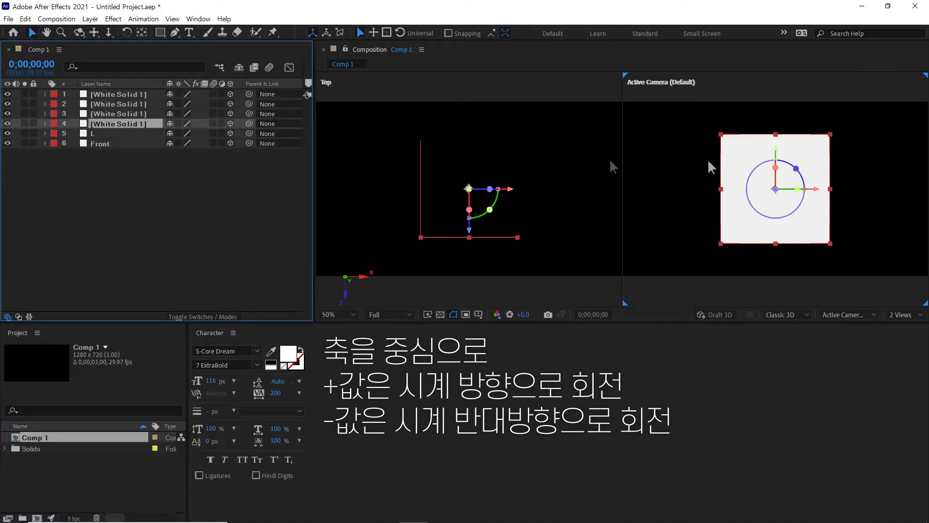
{"action": "key", "text": "Return"}
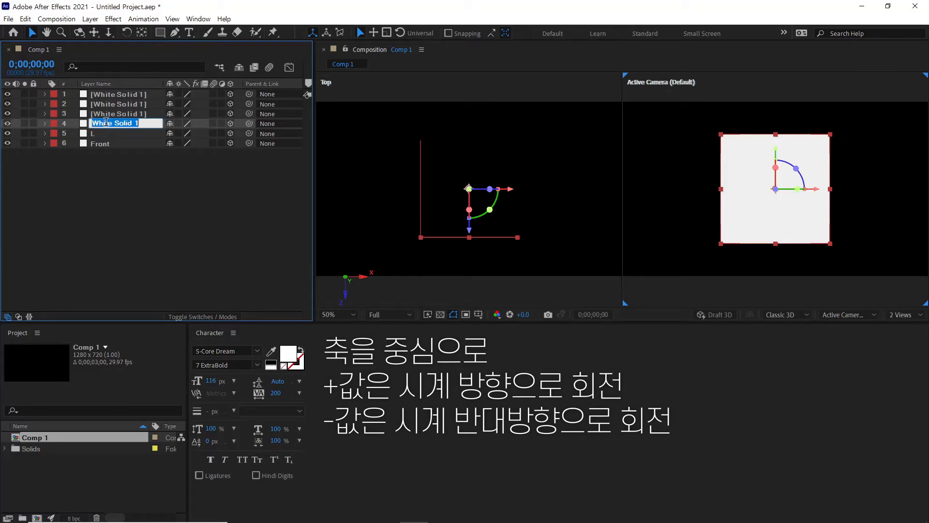
{"action": "type", "text": "R"}
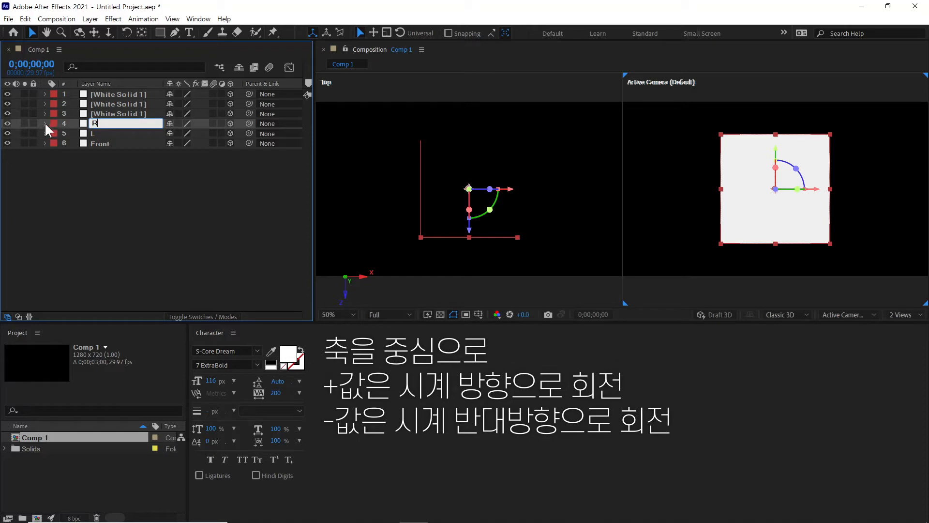
{"action": "key", "text": "Return"}
Set the Y Rotation of layer R to -90° to form the cube's right face
{"action": "key", "text": "r"}
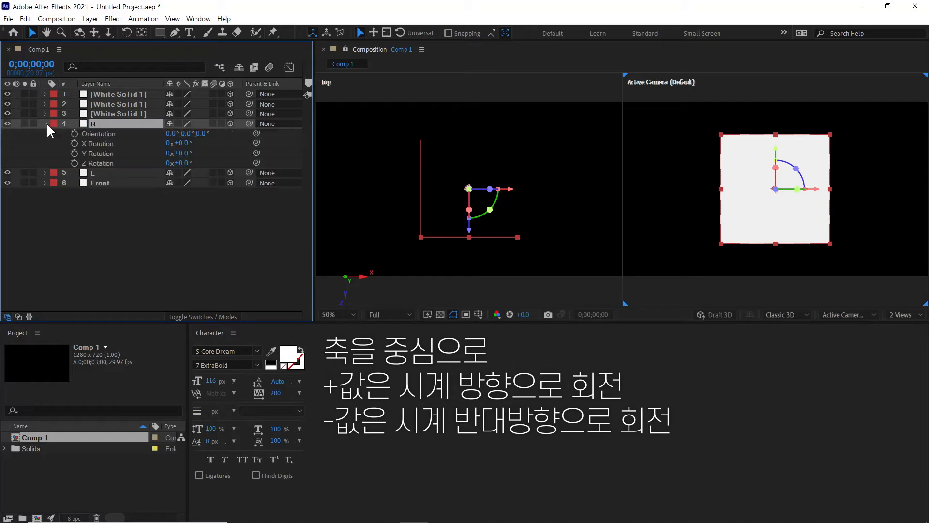
{"action": "left_click", "coordinate": [182, 153]}
{"action": "type", "text": "-90"}
{"action": "key", "text": "Return"}
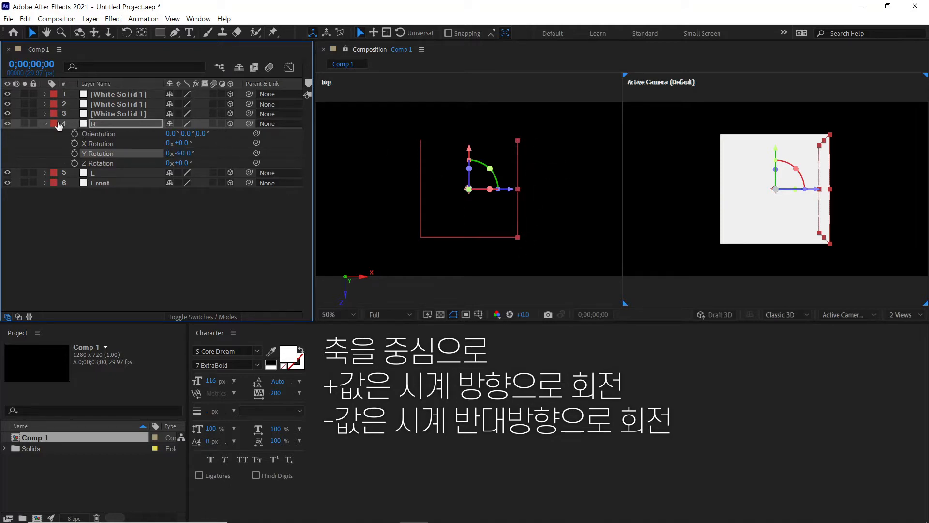
{"action": "left_click", "coordinate": [46, 123]}
Rename layer 3, the solid directly above R, as Ba
{"action": "left_click", "coordinate": [101, 114]}
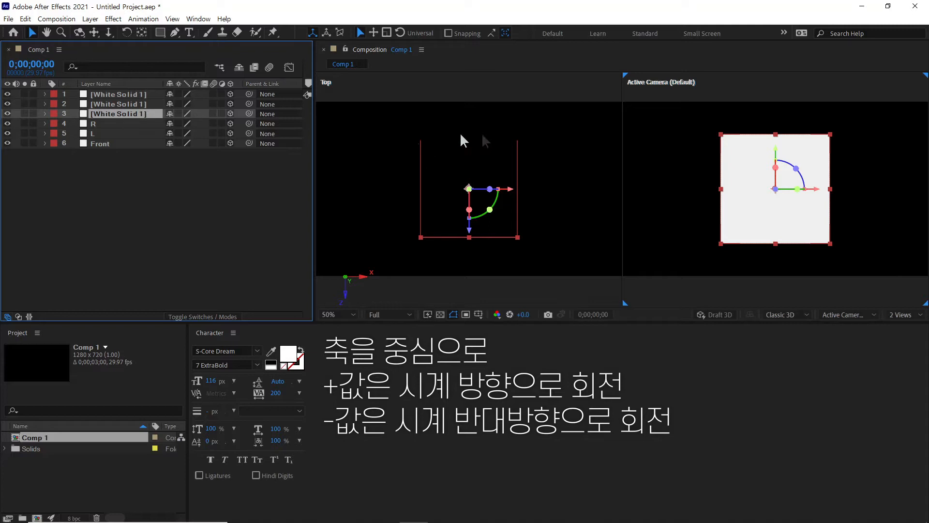
{"action": "key", "text": "Return"}
{"action": "type", "text": "Ba"}
{"action": "left_click", "coordinate": [102, 167]}
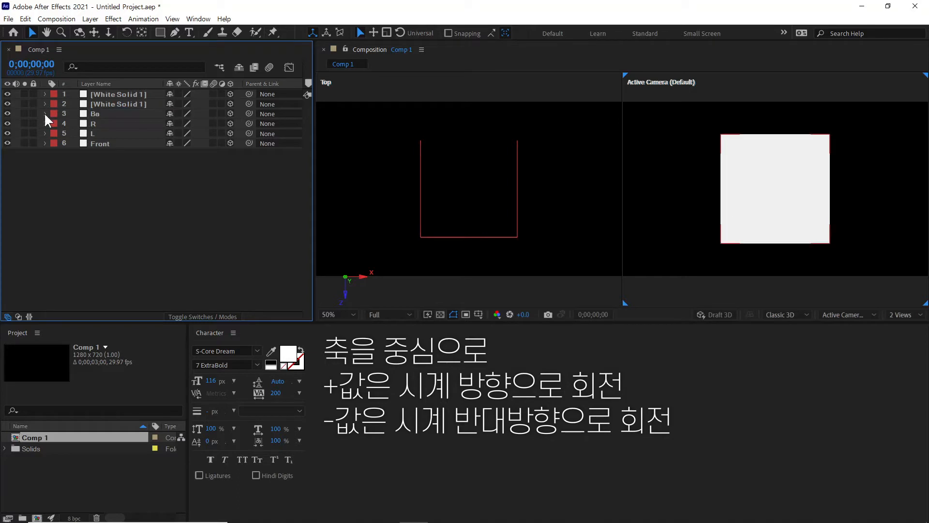
Set the Y Rotation of layer Ba to 180° to form the cube's back face
{"action": "left_click", "coordinate": [96, 113]}
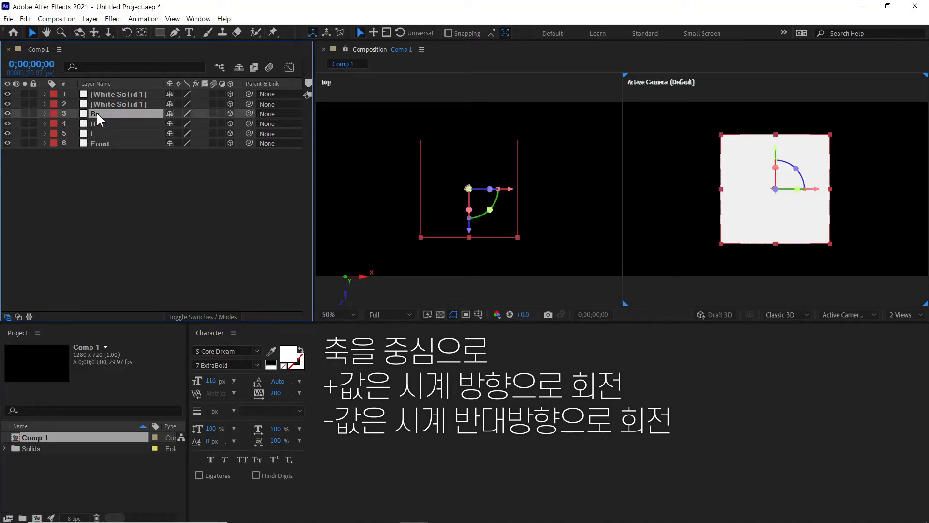
{"action": "key", "text": "r"}
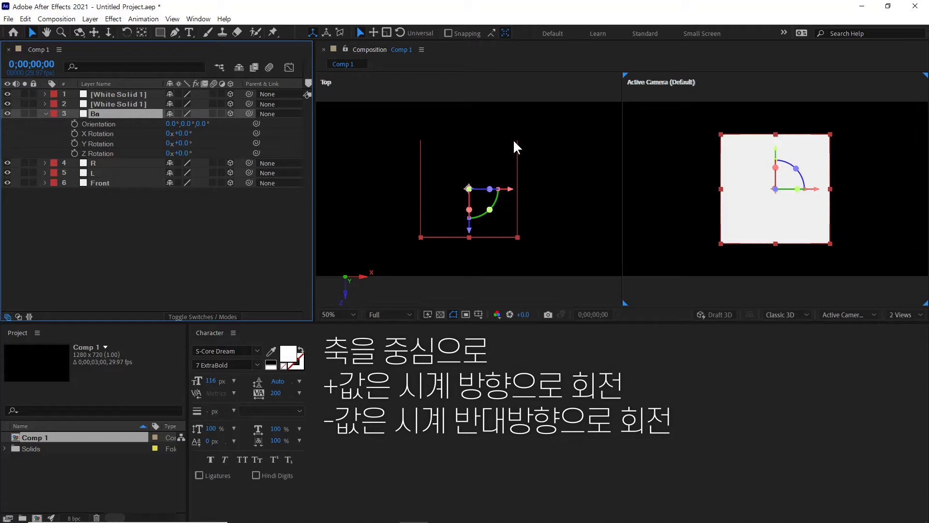
{"action": "left_click", "coordinate": [182, 143]}
{"action": "type", "text": "180"}
{"action": "key", "text": "Return"}
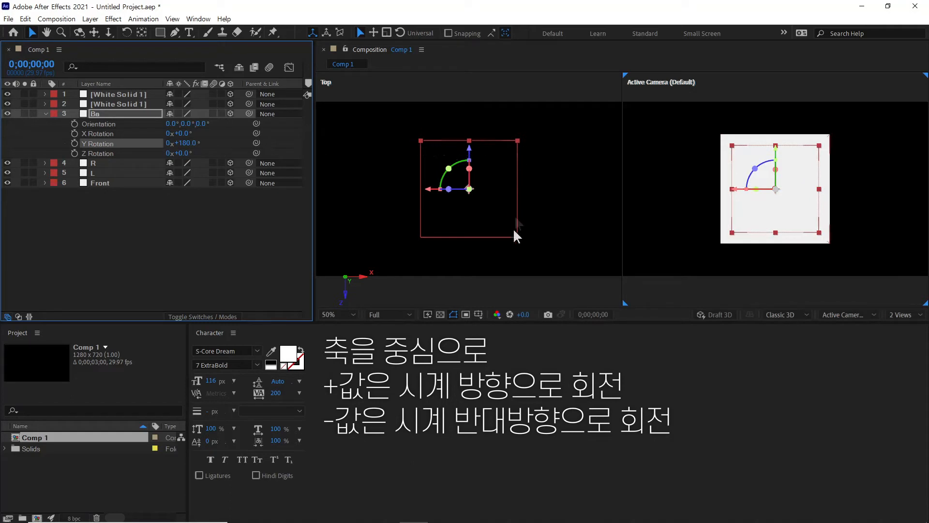
{"action": "left_click", "coordinate": [97, 113]}
{"action": "left_click", "coordinate": [45, 113]}
Rename layer 2, the solid directly above Ba, as Bo
{"action": "left_click", "coordinate": [100, 104]}
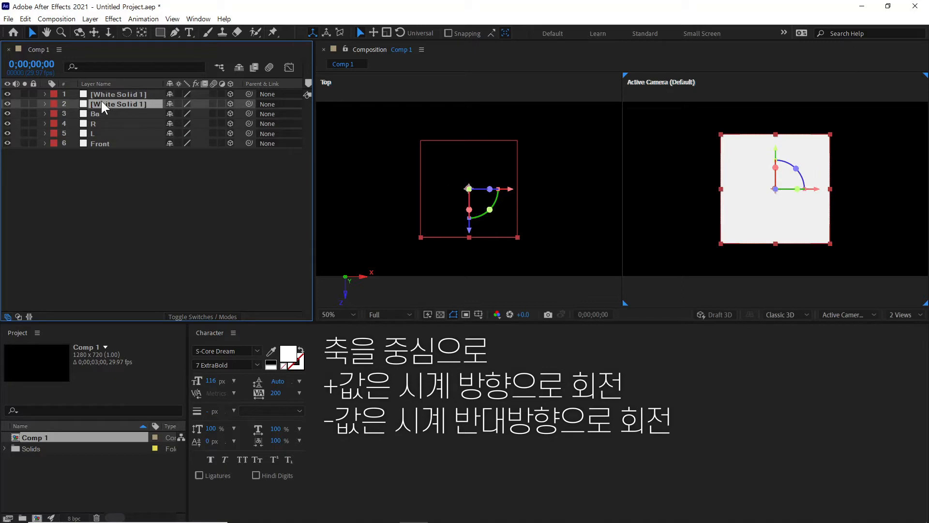
{"action": "key", "text": "Return"}
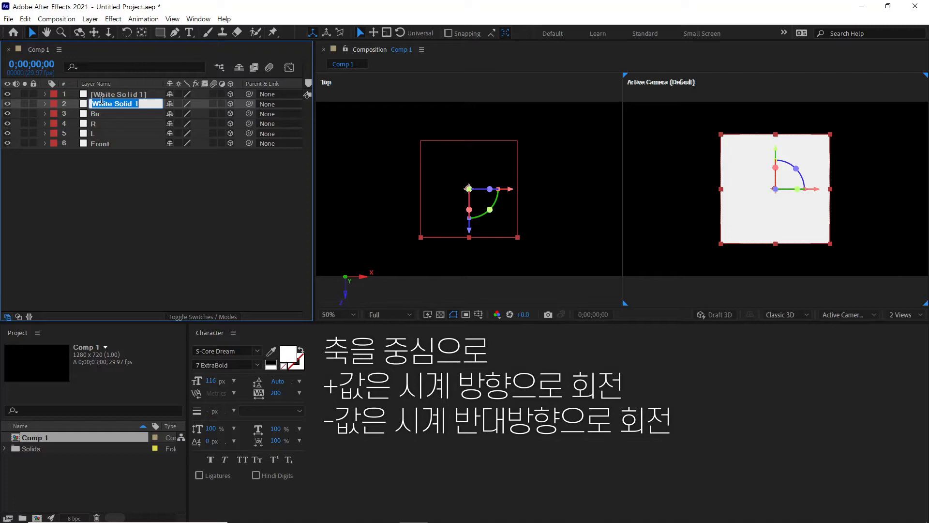
{"action": "type", "text": "Bo"}
{"action": "key", "text": "Return"}
Set the X Rotation of layer Bo to 90° to form the cube's bottom face
{"action": "key", "text": "r"}
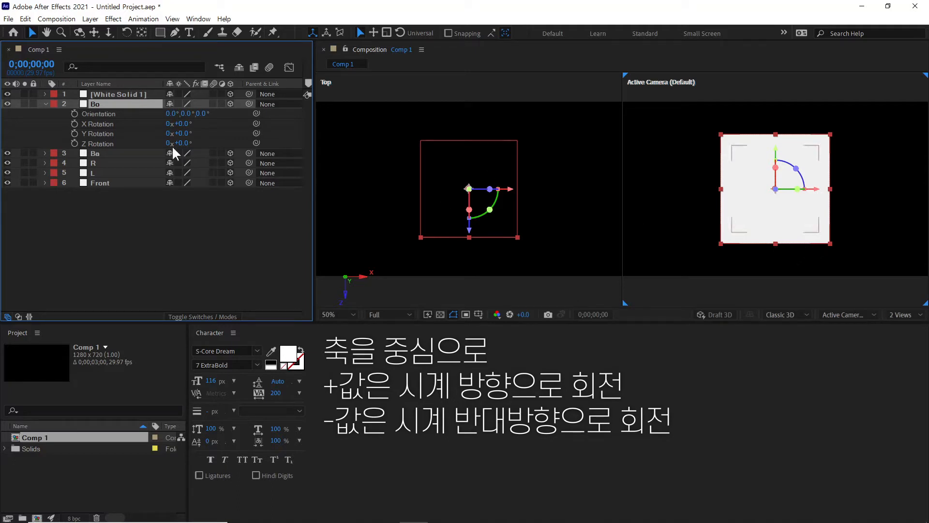
{"action": "left_click", "coordinate": [182, 127]}
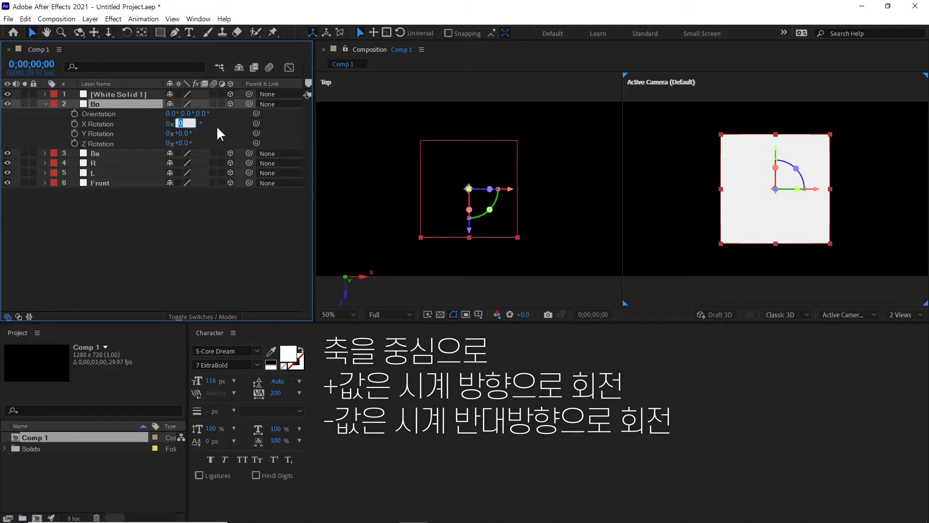
{"action": "type", "text": "90"}
{"action": "key", "text": "Return"}
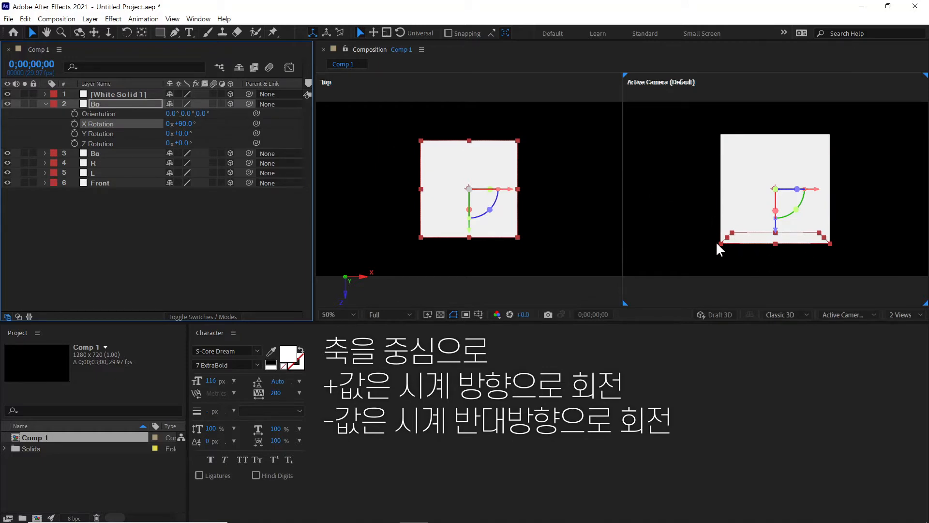
{"action": "left_click", "coordinate": [46, 104]}
Rename the topmost solid, layer 1, as T
{"action": "left_click", "coordinate": [59, 95]}
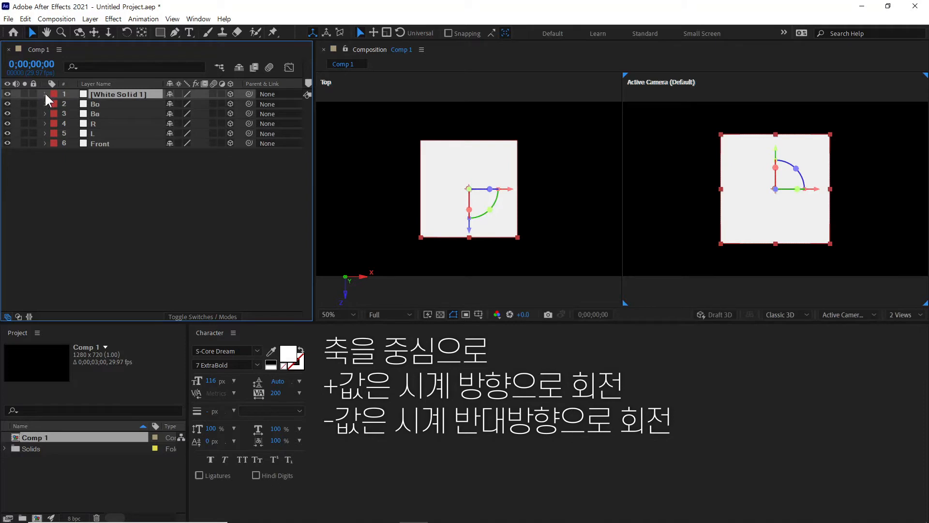
{"action": "key", "text": "Return"}
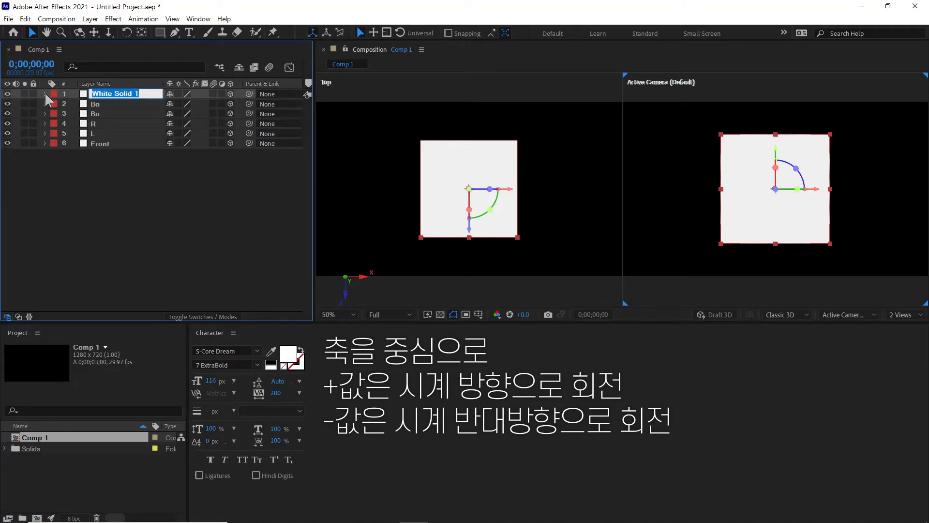
{"action": "type", "text": "T"}
{"action": "key", "text": "Return"}
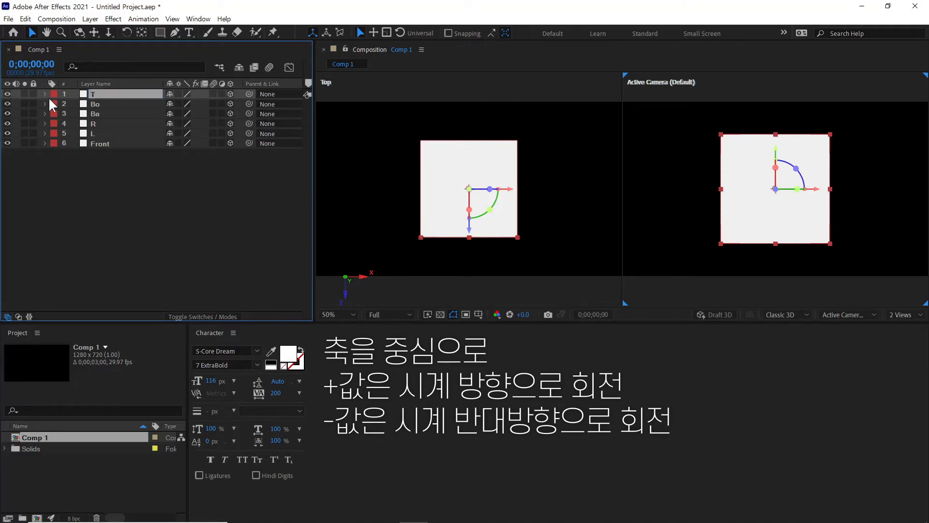
Set the X Rotation of layer T to -90° to form the cube's top face, leaving no layer selected
{"action": "key", "text": "r"}
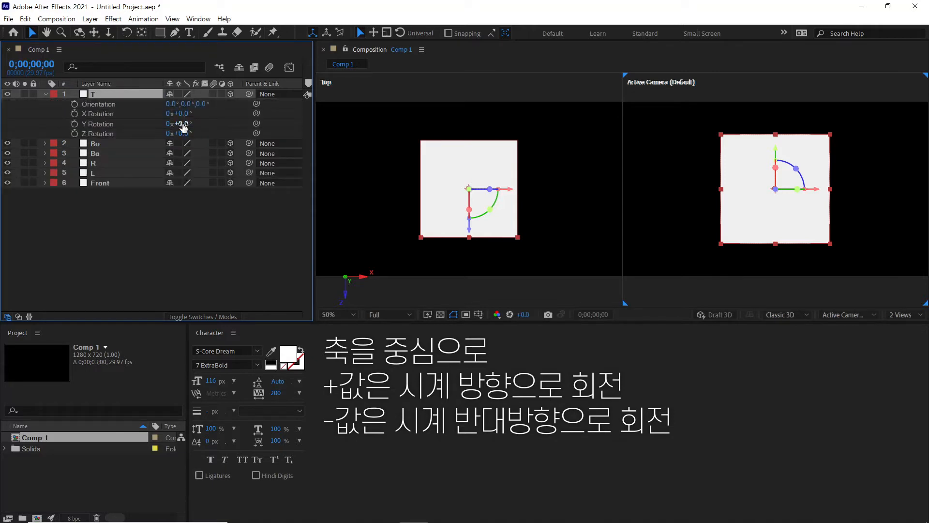
{"action": "left_click", "coordinate": [181, 113]}
{"action": "type", "text": "-90"}
{"action": "key", "text": "Return"}
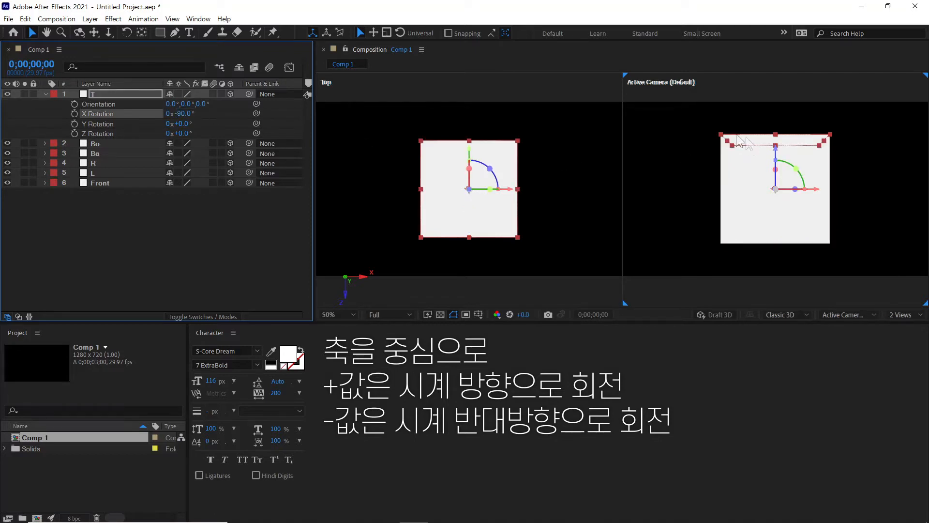
{"action": "left_click", "coordinate": [46, 94]}
{"action": "mouse_move", "coordinate": [126, 169]}
{"action": "left_mouse_down"}
{"action": "mouse_move", "coordinate": [85, 94]}
{"action": "mouse_move", "coordinate": [131, 169]}
{"action": "left_mouse_up"}
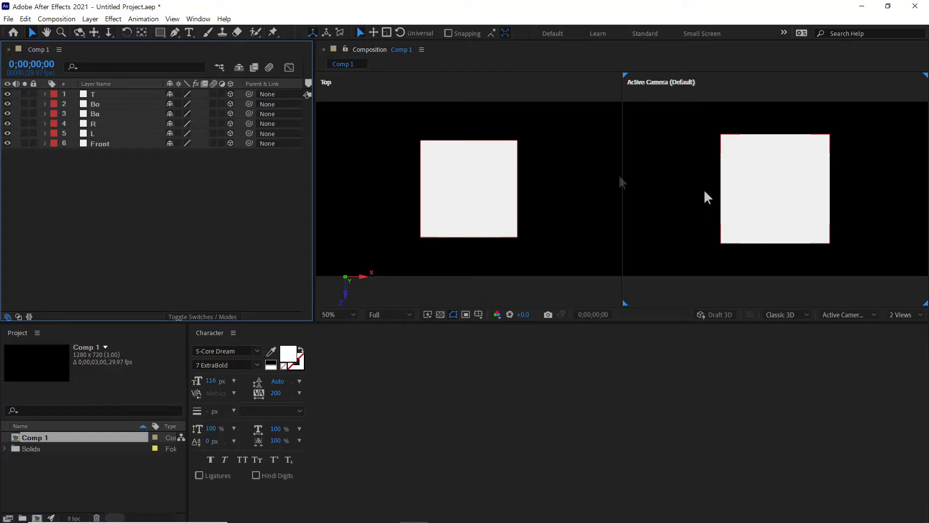
Orbit and pan the Active Camera view to inspect the assembled cube from an angle
{"action": "left_click", "coordinate": [80, 31]}
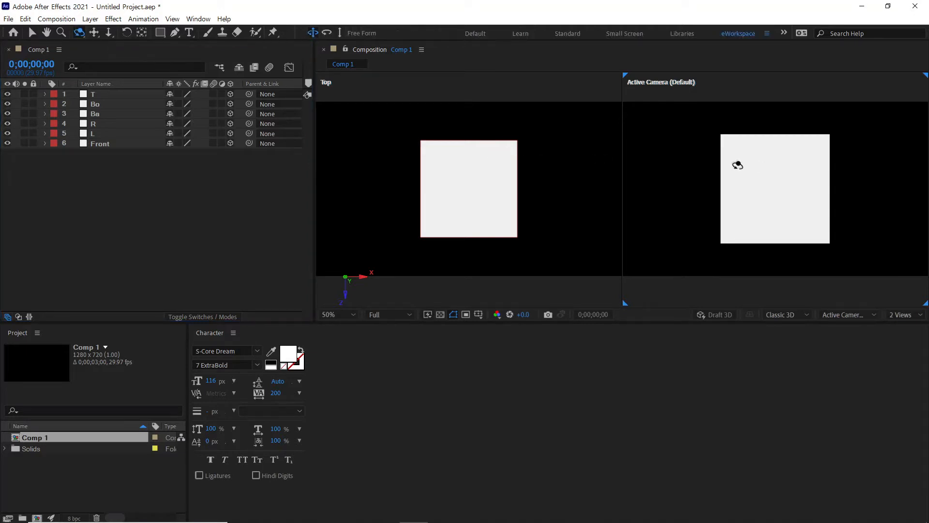
{"action": "left_click_drag", "start_coordinate": [732, 158], "coordinate": [736, 195]}
{"action": "left_click", "coordinate": [94, 32]}
{"action": "left_click_drag", "start_coordinate": [740, 153], "coordinate": [739, 223]}
{"action": "left_click", "coordinate": [109, 31]}
{"action": "left_click", "coordinate": [79, 32]}
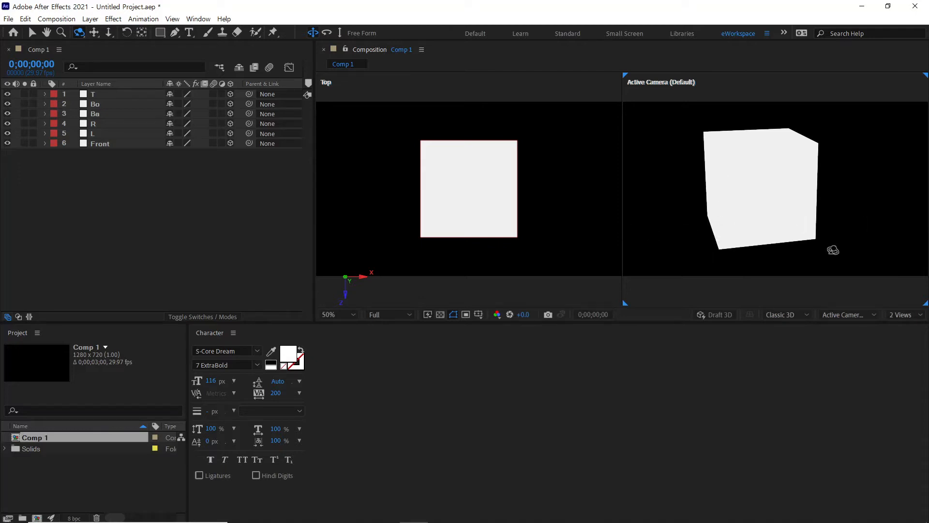
{"action": "left_click", "coordinate": [32, 32]}
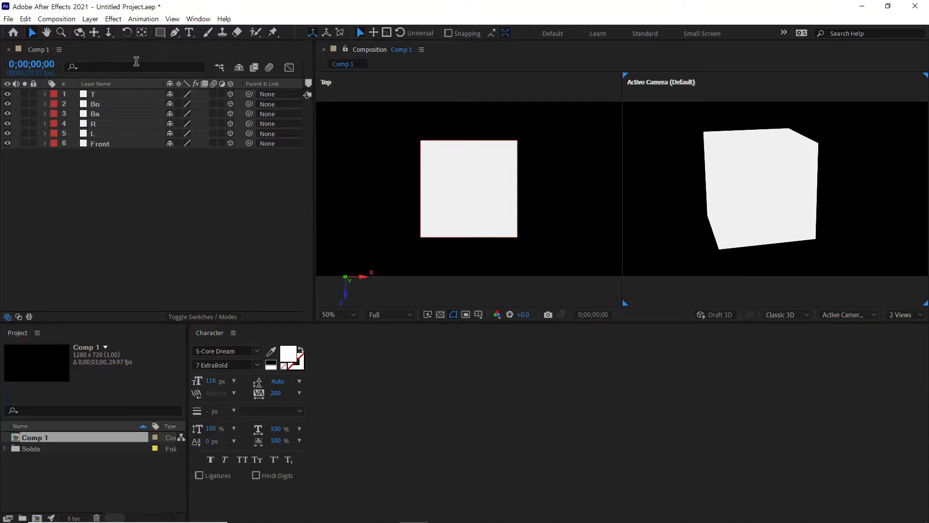
Examine the cube in Custom View 1, 2 and 3, ending back in the Active Camera (Default) view
{"action": "left_click", "coordinate": [826, 314]}
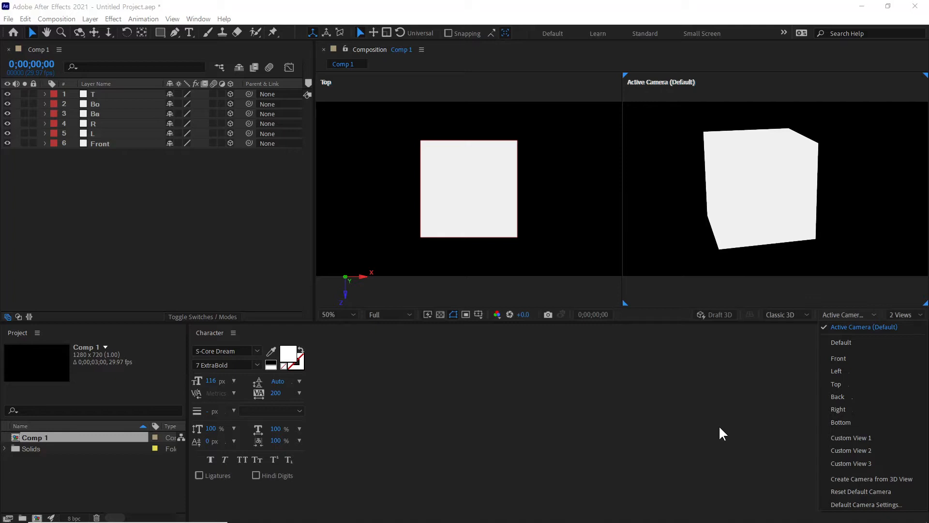
{"action": "left_click", "coordinate": [873, 437]}
{"action": "left_click", "coordinate": [845, 315]}
{"action": "left_click", "coordinate": [855, 450]}
{"action": "left_click", "coordinate": [849, 314]}
{"action": "left_click", "coordinate": [833, 464]}
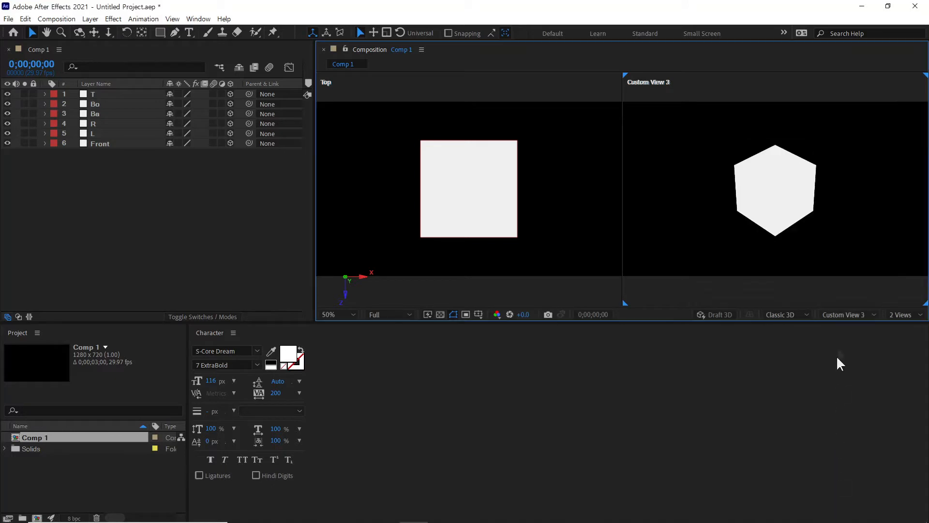
{"action": "left_click", "coordinate": [847, 316]}
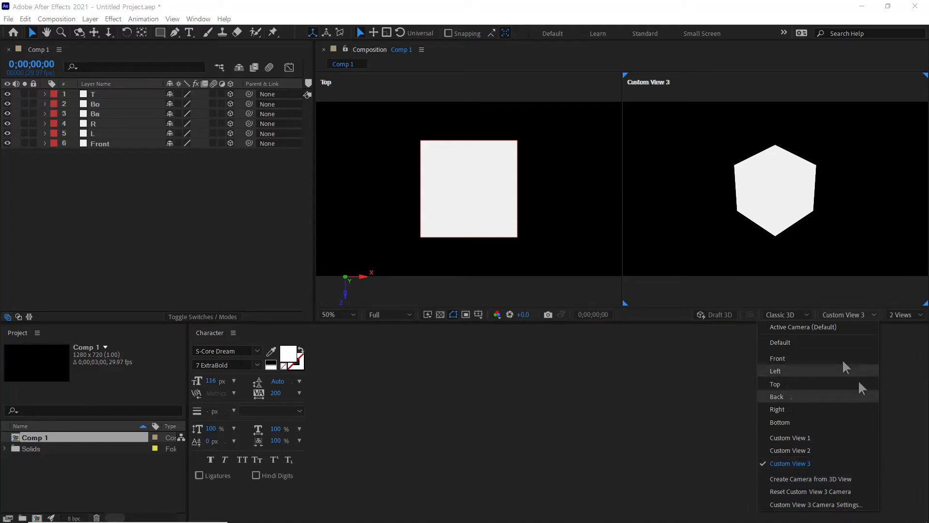
{"action": "left_click", "coordinate": [846, 315]}
{"action": "left_click", "coordinate": [855, 315]}
{"action": "left_click", "coordinate": [837, 327]}
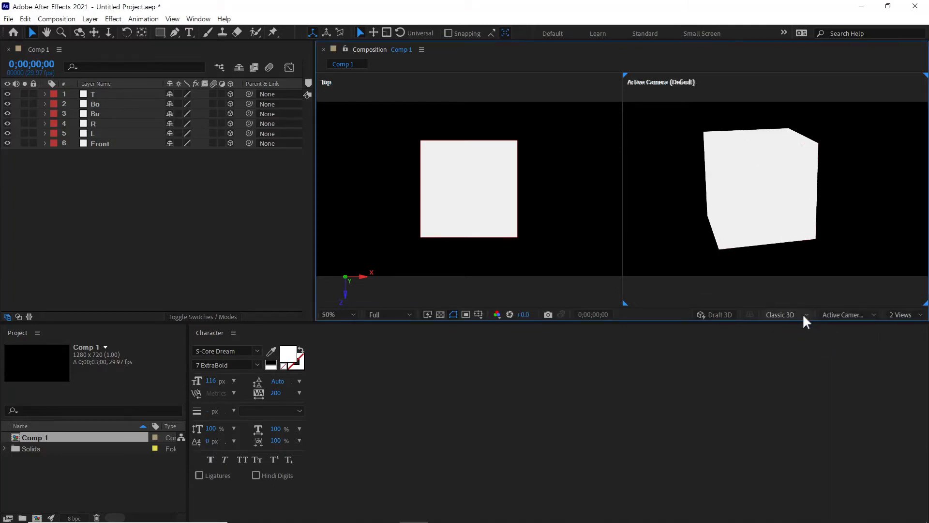
Reset the default camera, and orbit and pan the Active Camera view to show the cube corner-on from above
{"action": "left_click", "coordinate": [843, 315]}
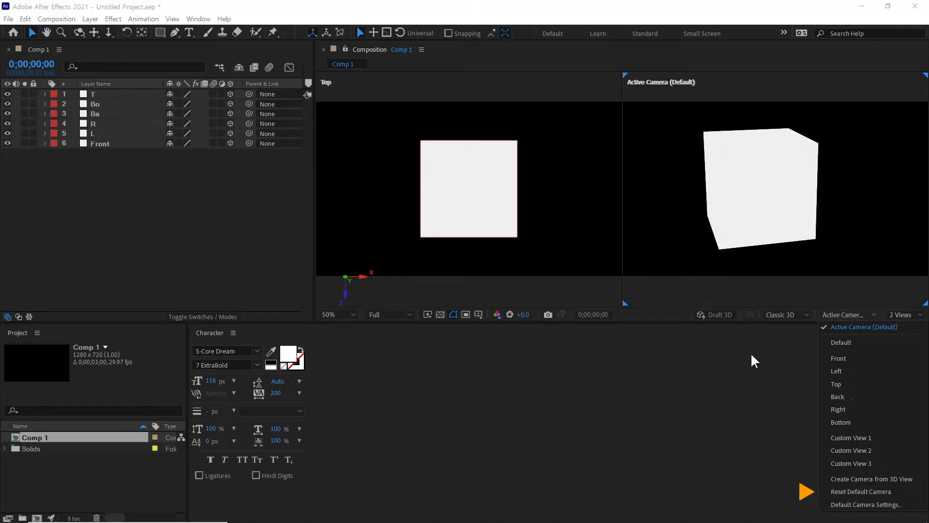
{"action": "left_click", "coordinate": [860, 491]}
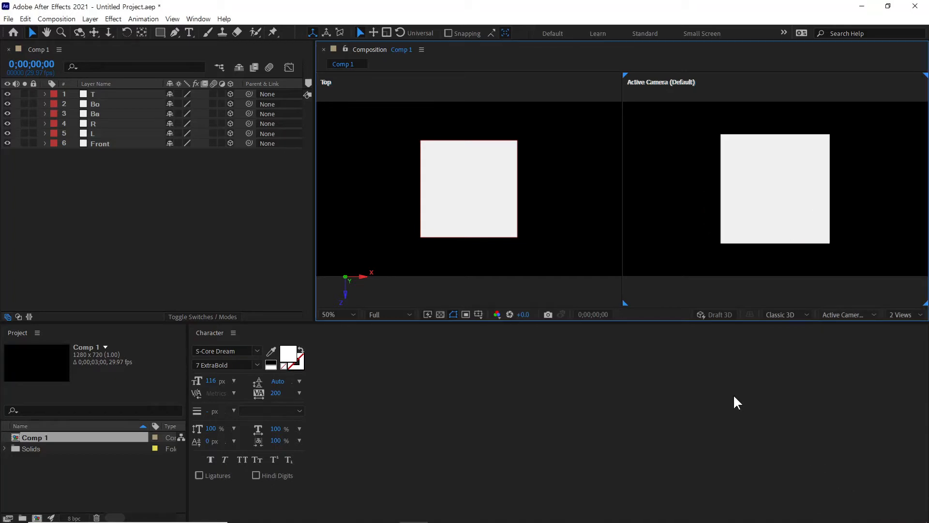
{"action": "left_click", "coordinate": [79, 33]}
{"action": "left_click_drag", "start_coordinate": [724, 188], "coordinate": [765, 205]}
{"action": "left_click", "coordinate": [96, 35]}
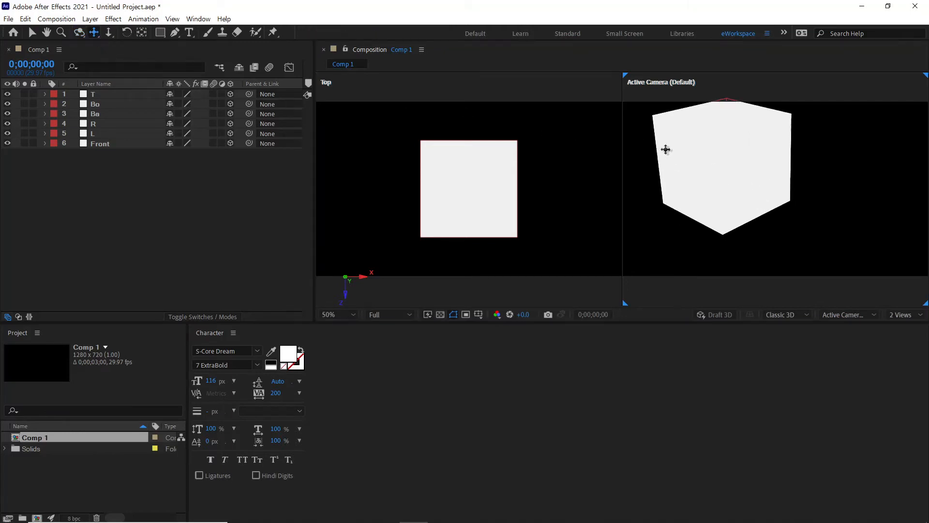
{"action": "left_click_drag", "start_coordinate": [659, 145], "coordinate": [705, 174]}
{"action": "left_click", "coordinate": [78, 31]}
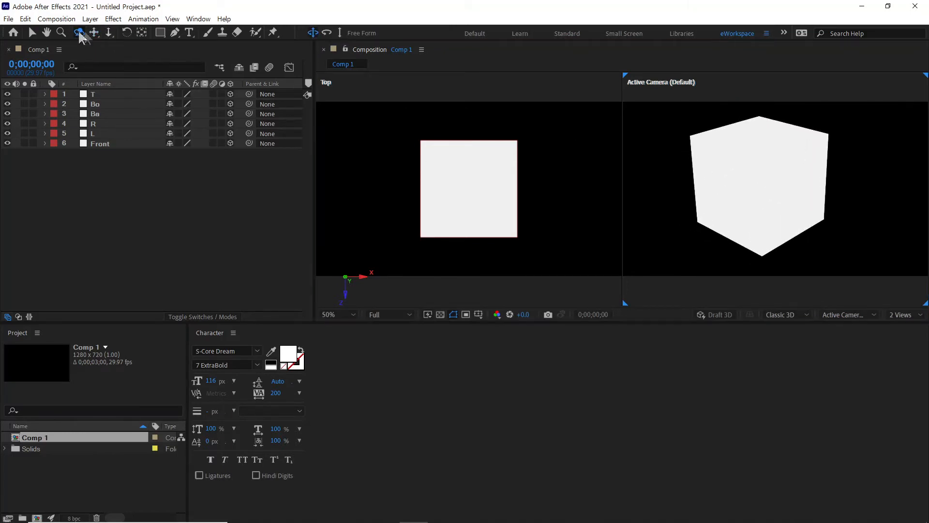
{"action": "left_click", "coordinate": [32, 32]}
Create a camera from the current 3D view and show its whole frustum in the Top view
{"action": "left_click", "coordinate": [846, 312]}
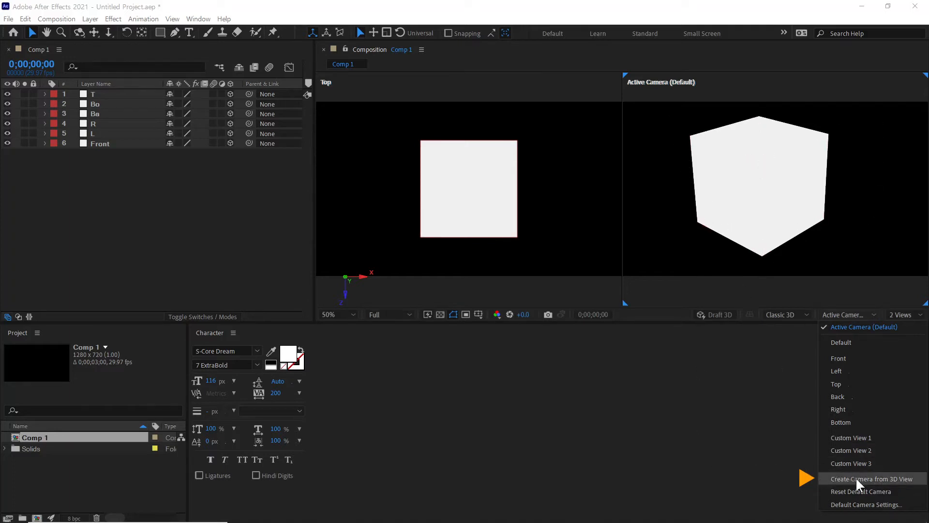
{"action": "left_click", "coordinate": [898, 478]}
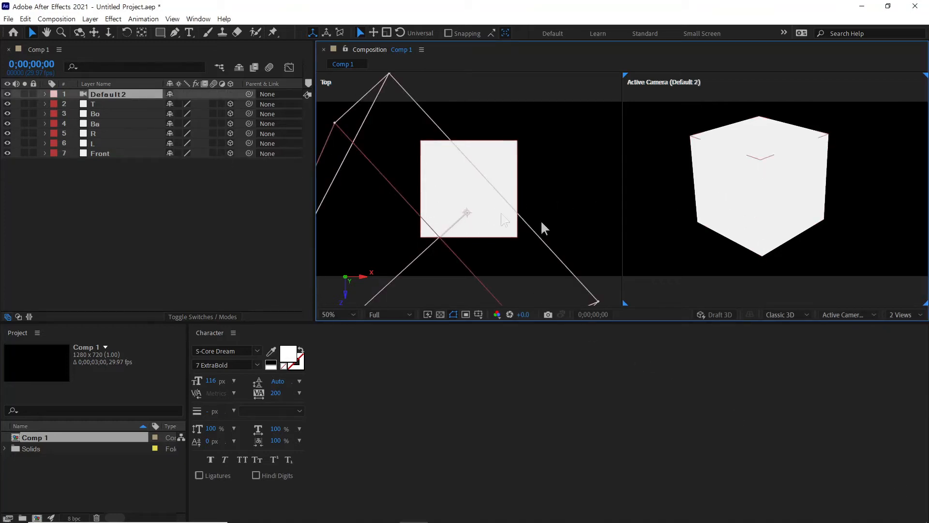
{"action": "scroll", "coordinate": [467, 194], "scroll_direction": "down", "scroll_amount": 5}
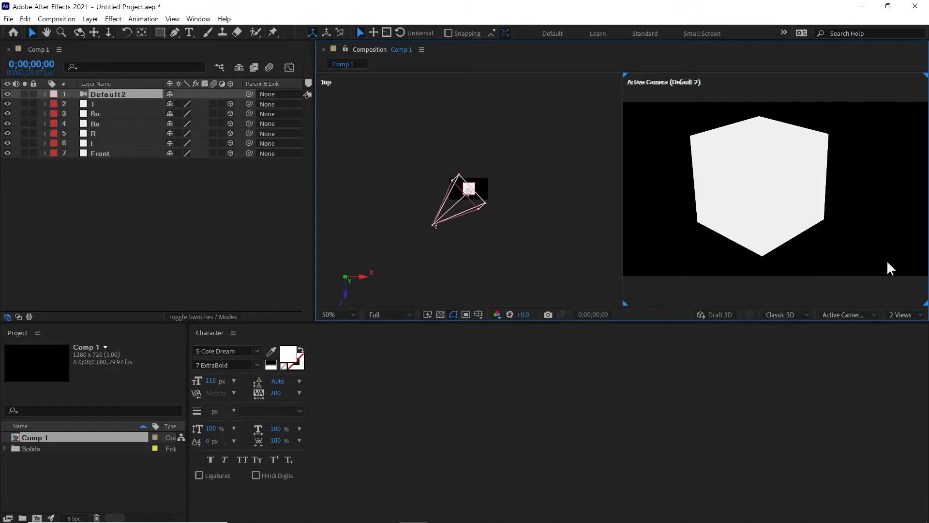
Delete the Default 2 camera layer and bring the Top view back to the cube
{"action": "left_click", "coordinate": [135, 180]}
{"action": "left_click", "coordinate": [129, 95]}
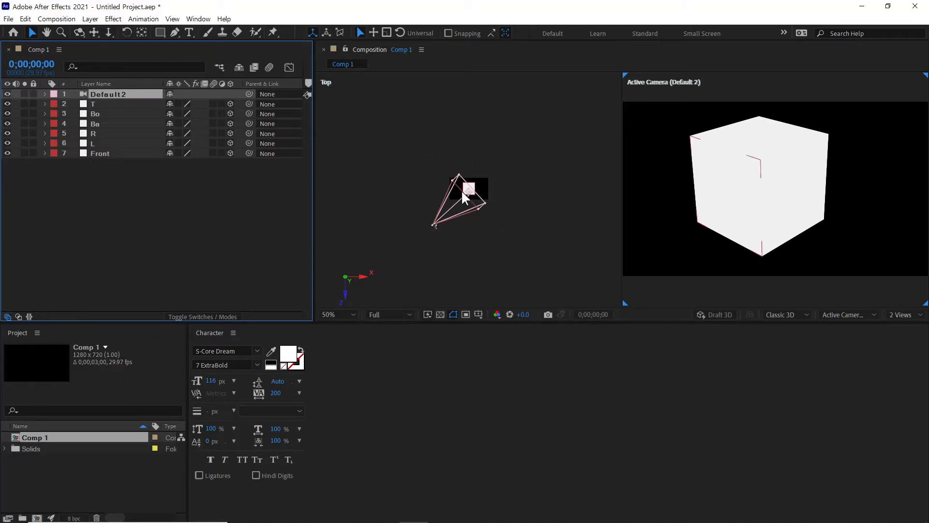
{"action": "key", "text": "Delete"}
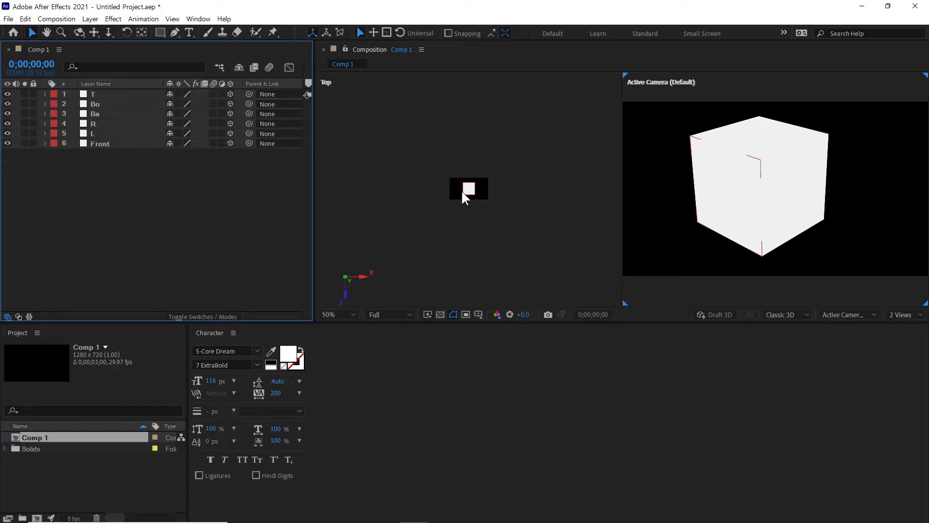
{"action": "scroll", "coordinate": [501, 241], "scroll_direction": "up", "scroll_amount": 5}
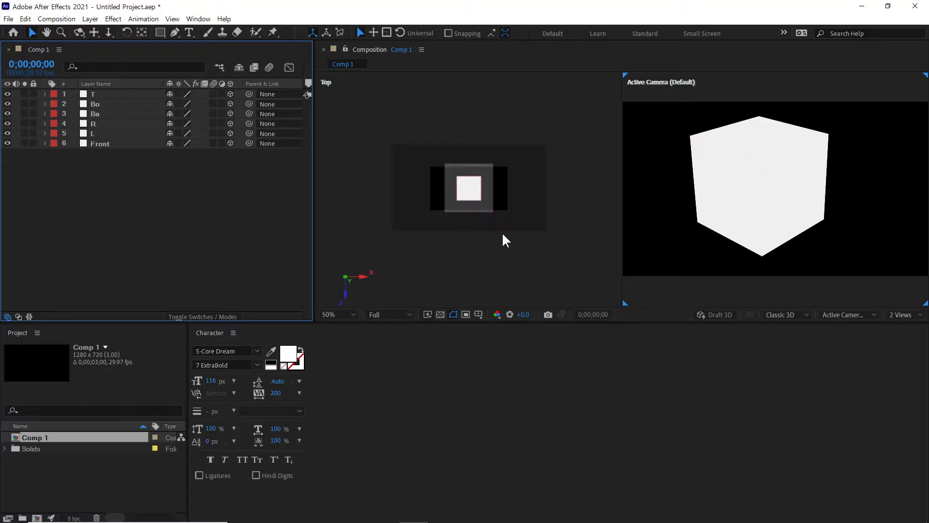
{"action": "left_click", "coordinate": [498, 198]}
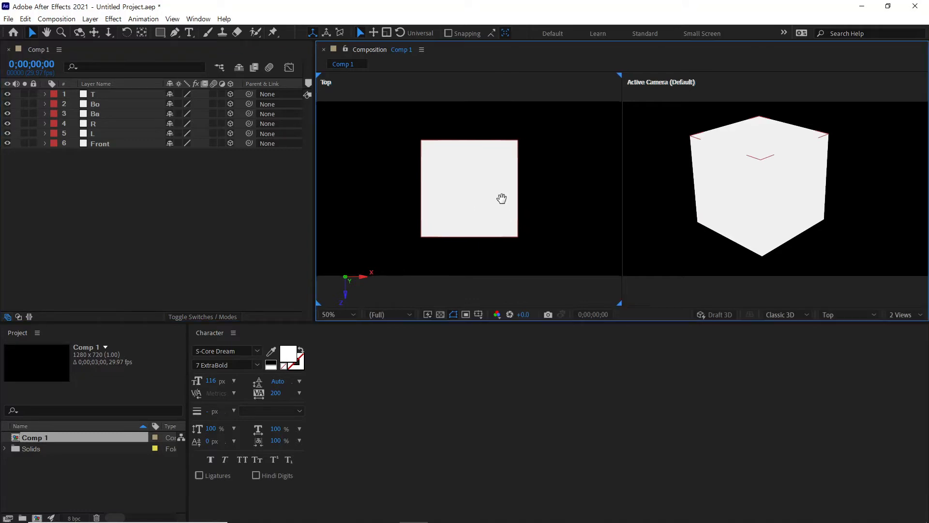
Examine the default camera's settings for the Active Camera view and leave them unchanged
{"action": "left_click", "coordinate": [760, 204]}
{"action": "left_click", "coordinate": [848, 315]}
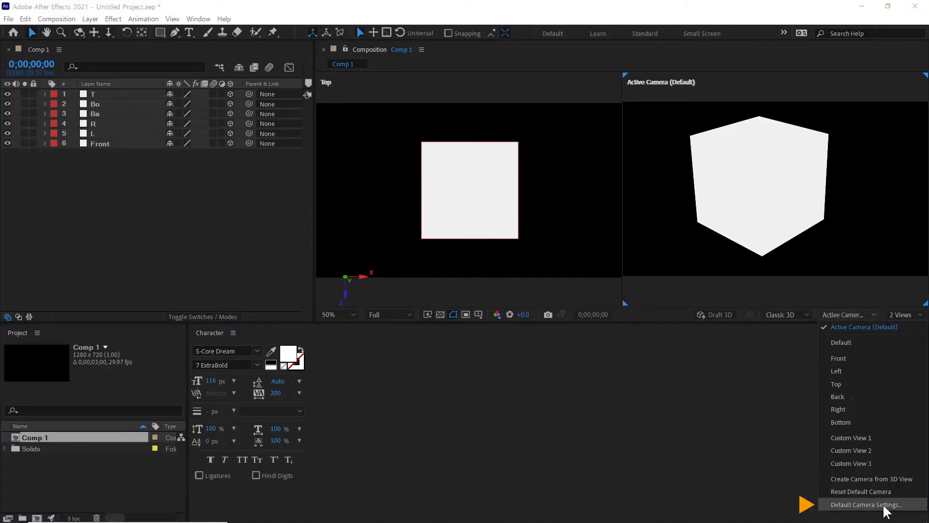
{"action": "left_click", "coordinate": [903, 503]}
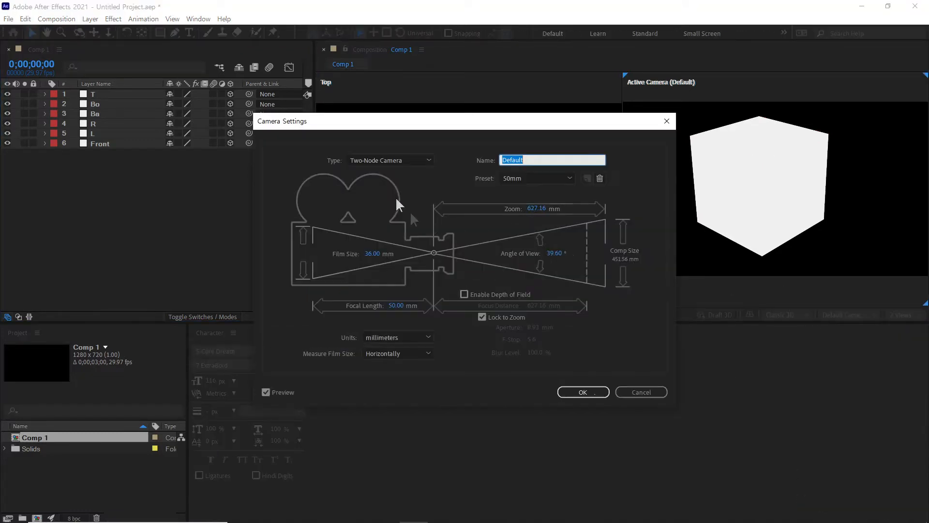
{"action": "left_click_drag", "start_coordinate": [530, 122], "coordinate": [579, 87]}
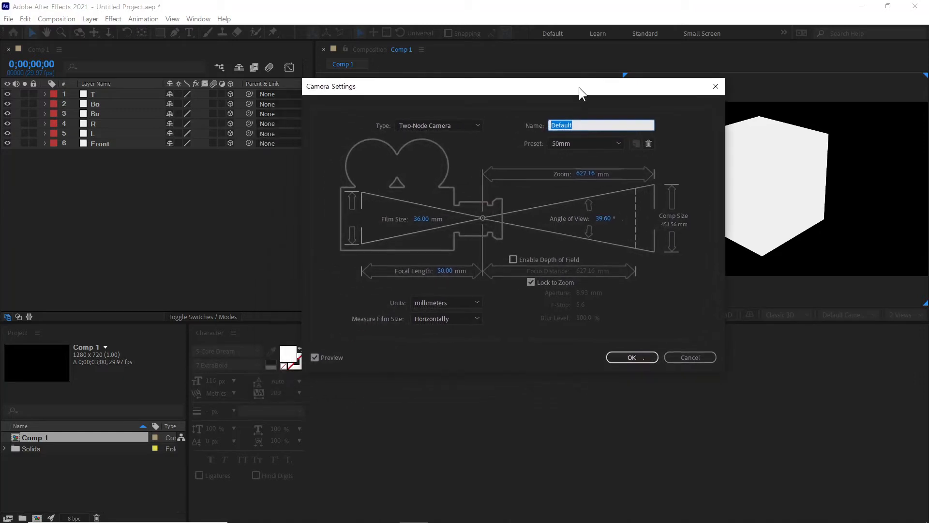
{"action": "left_click", "coordinate": [707, 358]}
Create a pure white 2000 x 2000 px solid with its aspect ratio locked to 1:1
{"action": "left_click", "coordinate": [215, 234]}
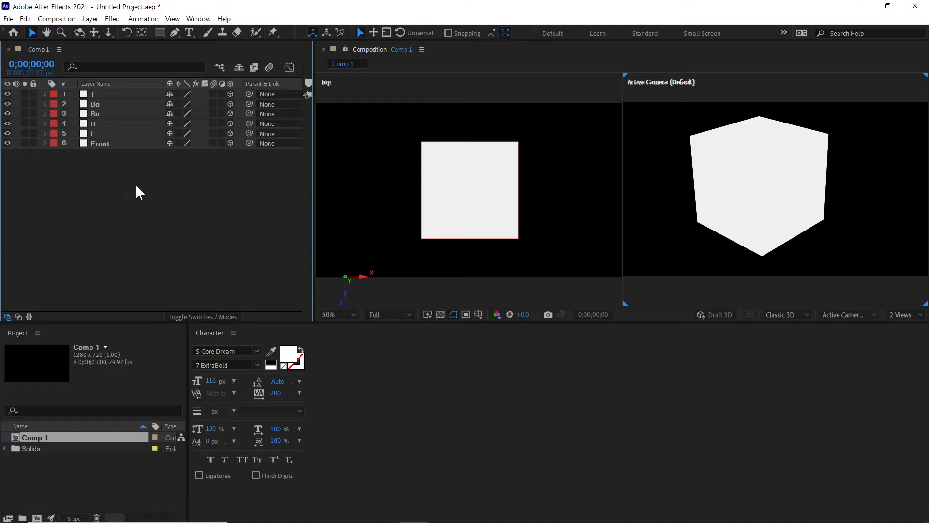
{"action": "right_click", "coordinate": [122, 192]}
{"action": "mouse_move", "coordinate": [143, 191]}
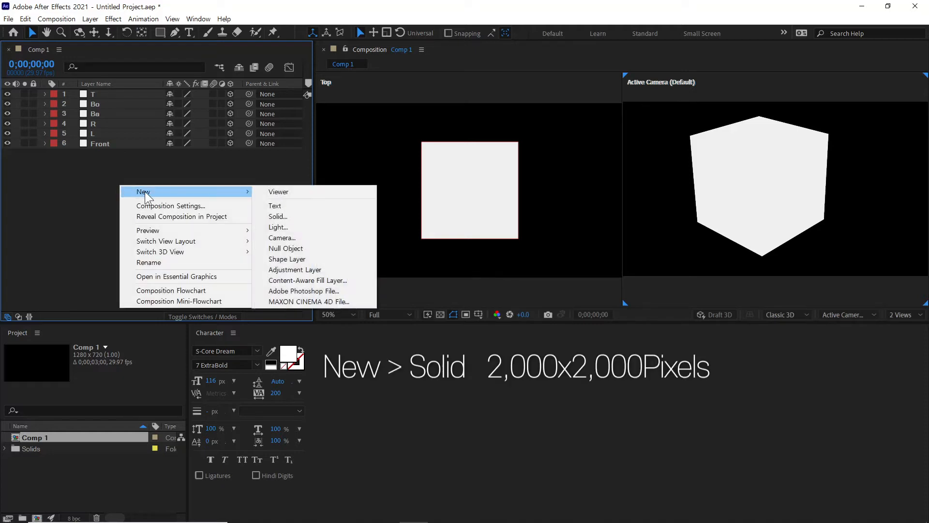
{"action": "left_click", "coordinate": [296, 217]}
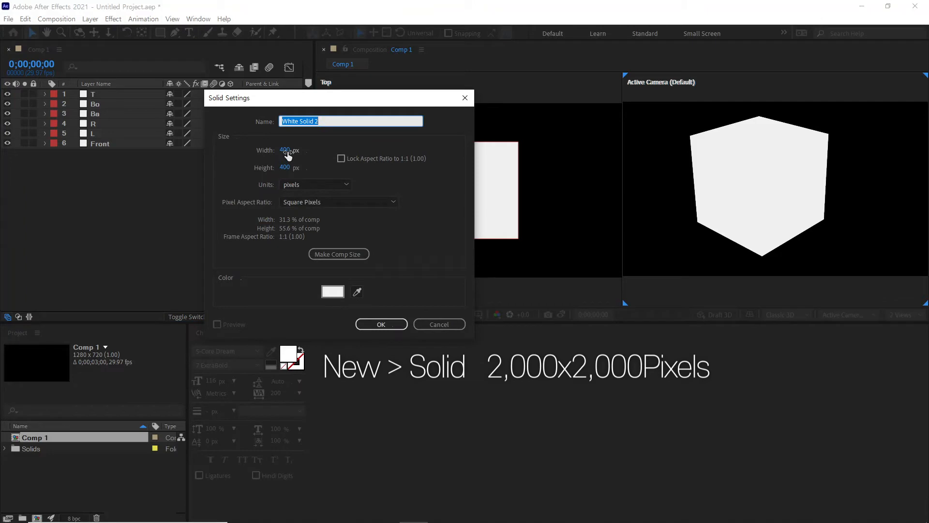
{"action": "left_click", "coordinate": [341, 160]}
{"action": "left_click", "coordinate": [285, 150]}
{"action": "type", "text": "2000"}
{"action": "left_click", "coordinate": [243, 155]}
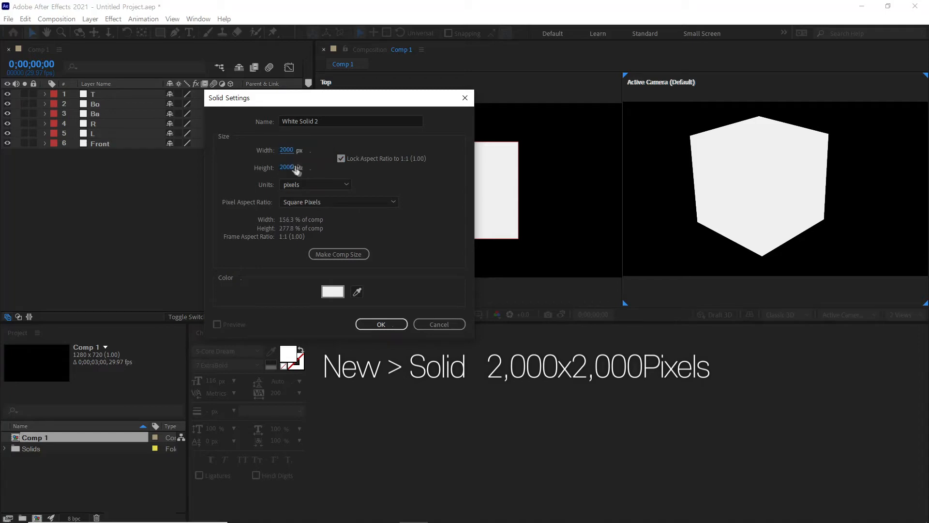
{"action": "left_click", "coordinate": [332, 291]}
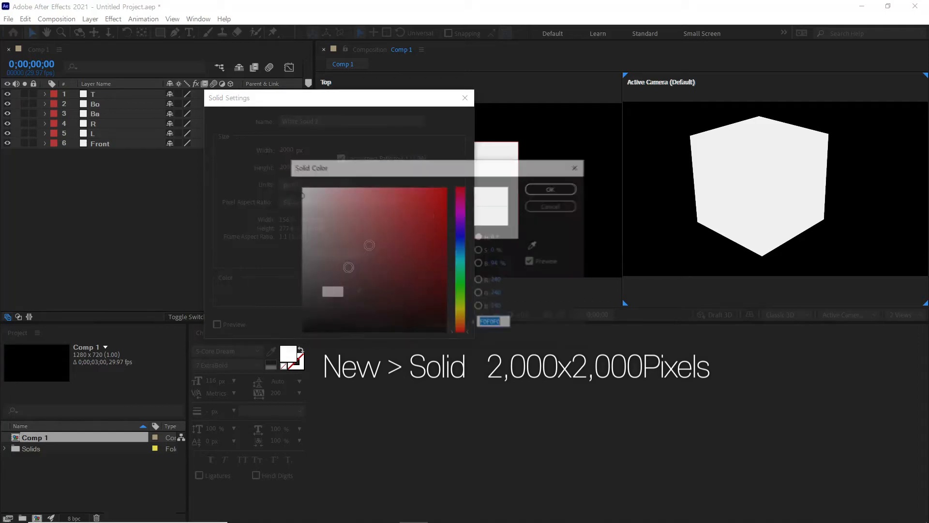
{"action": "left_click", "coordinate": [557, 189]}
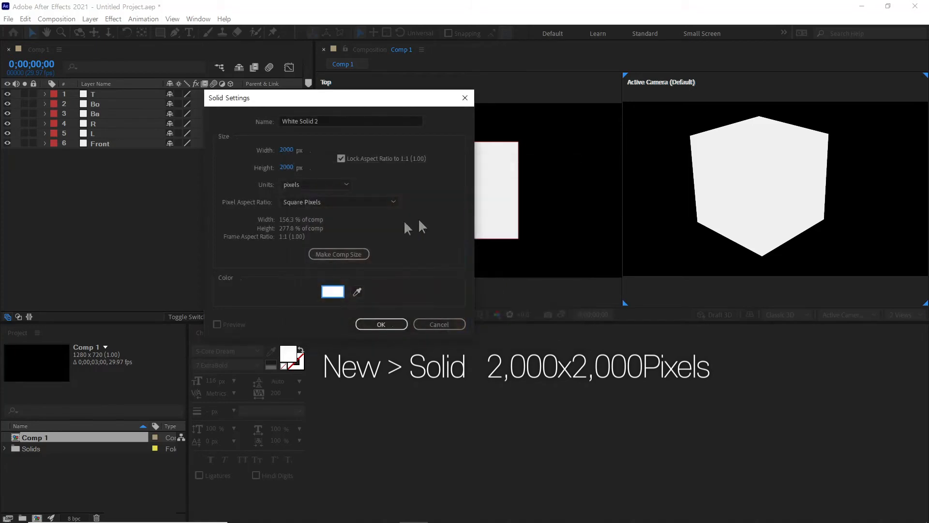
{"action": "left_click", "coordinate": [382, 324]}
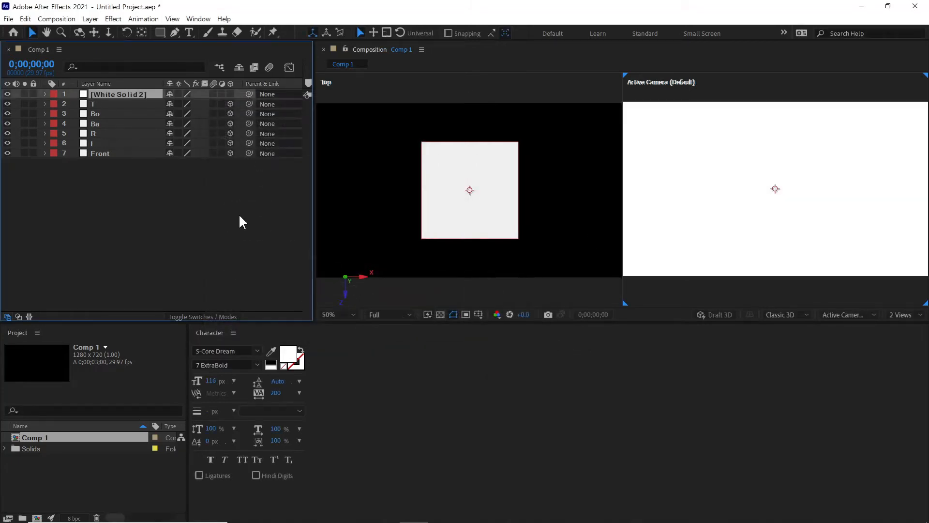
Move the new solid below the Front layer in the layer stack and rename it FL
{"action": "left_click_drag", "start_coordinate": [142, 95], "coordinate": [128, 159]}
{"action": "key", "text": "Return"}
{"action": "type", "text": "FL"}
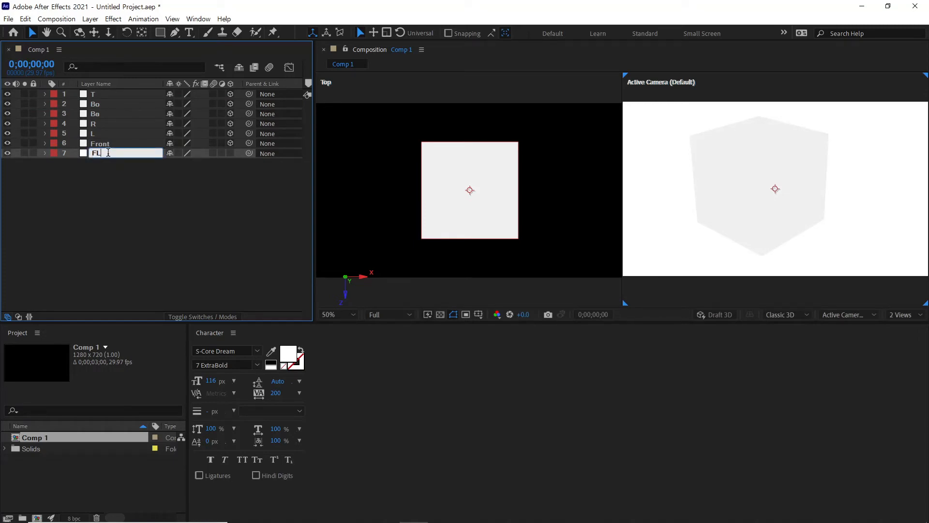
{"action": "left_click", "coordinate": [103, 176]}
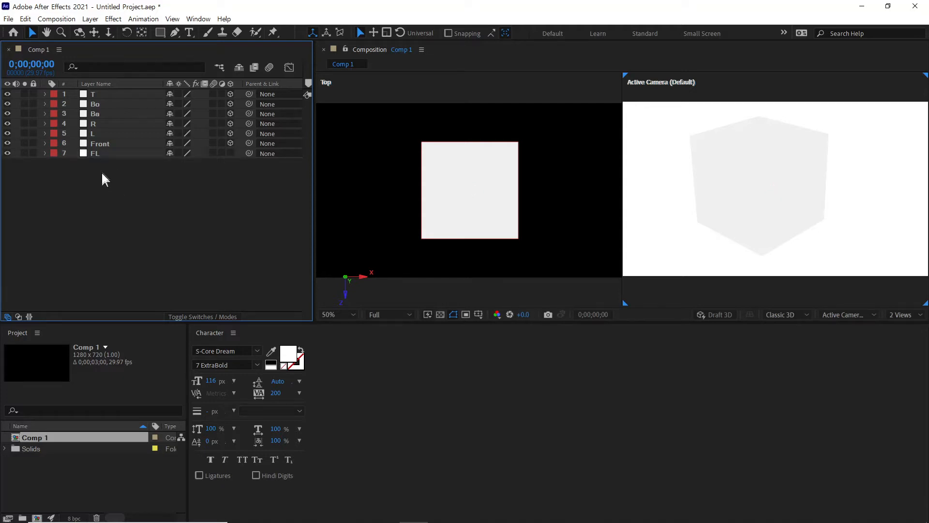
Make FL a 3D layer and set its X Rotation to 90° so it lies flat as a floor
{"action": "left_click", "coordinate": [100, 153]}
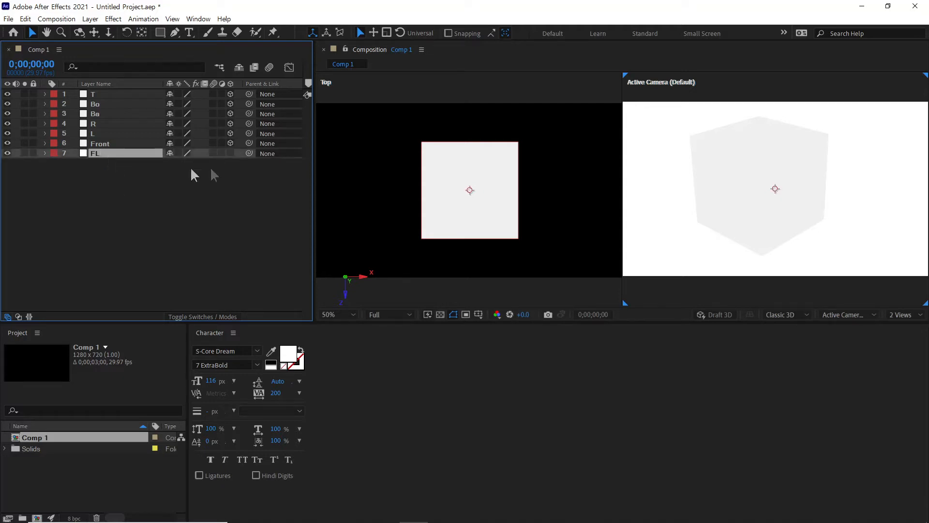
{"action": "left_click", "coordinate": [230, 153]}
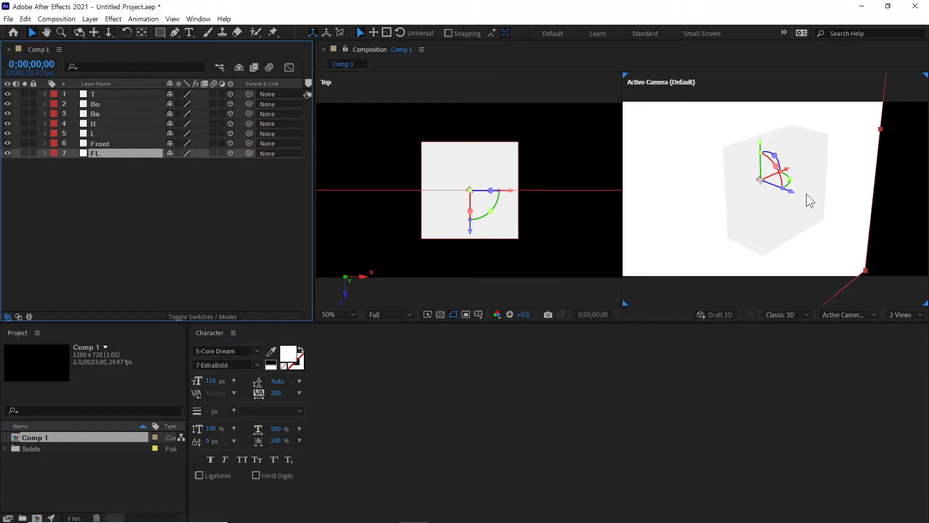
{"action": "scroll", "coordinate": [807, 192], "scroll_direction": "down", "scroll_amount": 2}
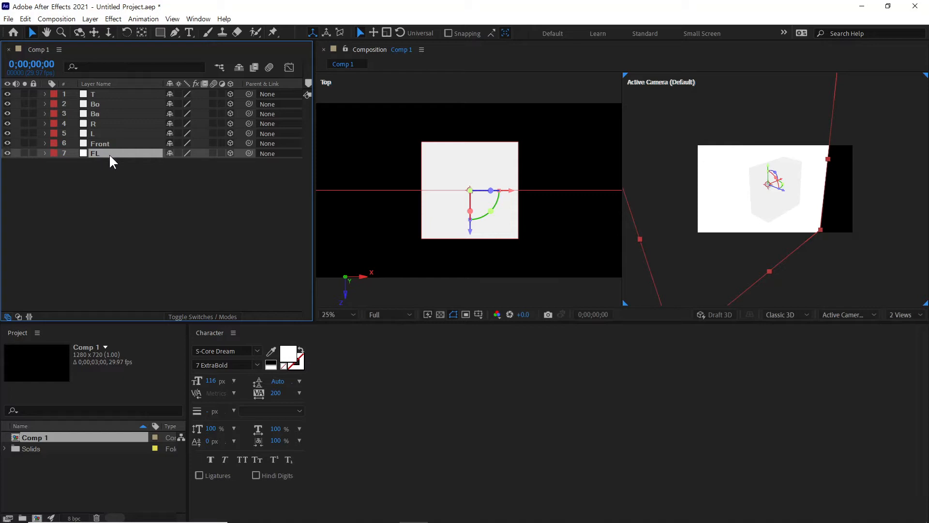
{"action": "key", "text": "r"}
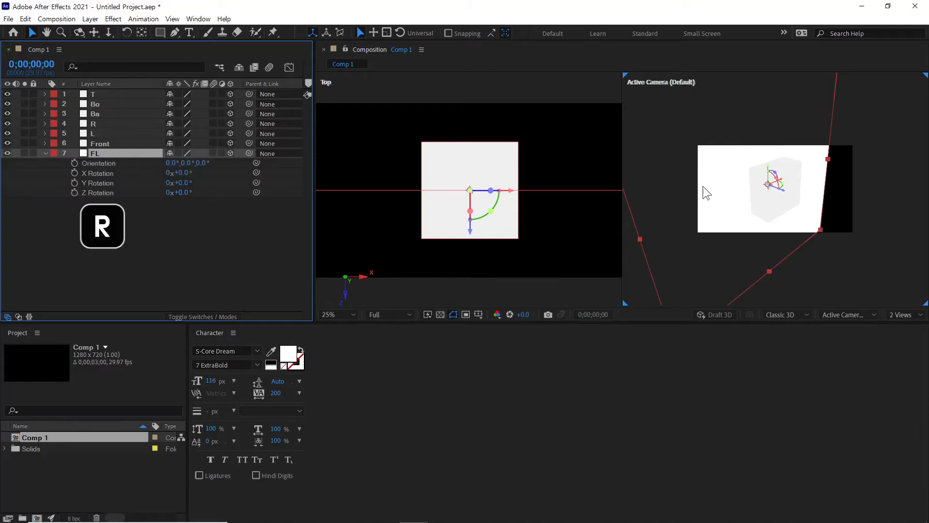
{"action": "left_click", "coordinate": [182, 173]}
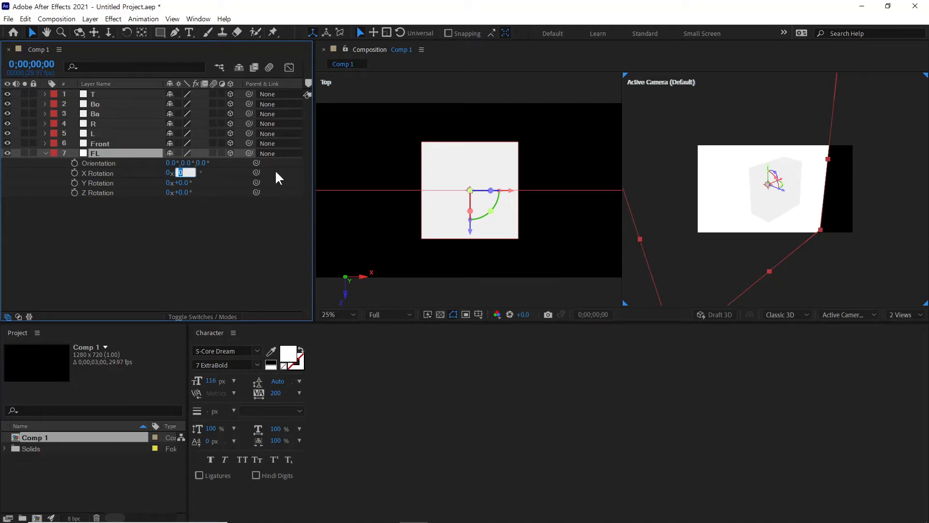
{"action": "type", "text": "90"}
{"action": "key", "text": "Return"}
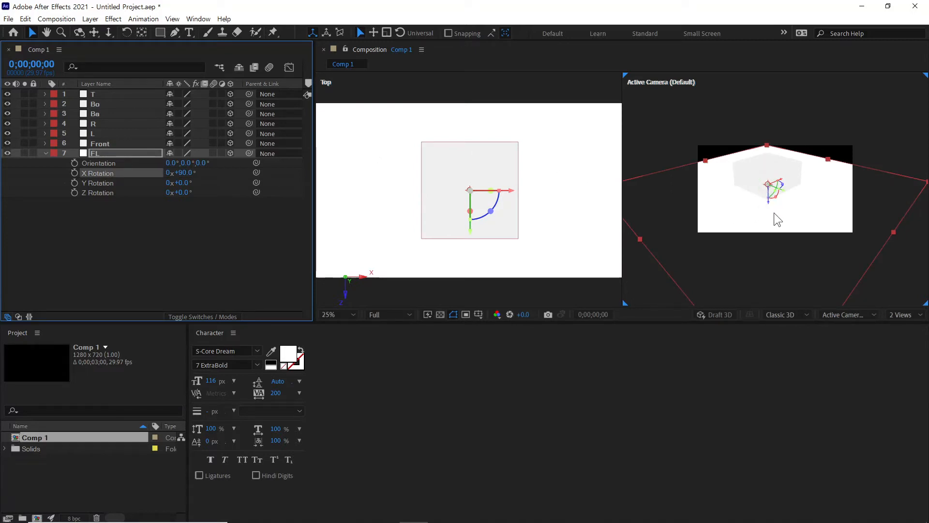
Switch the Active Camera view to Front and lower the FL floor along its Z axis to the cube's bottom edge
{"action": "scroll", "coordinate": [775, 213], "scroll_direction": "up", "scroll_amount": 2}
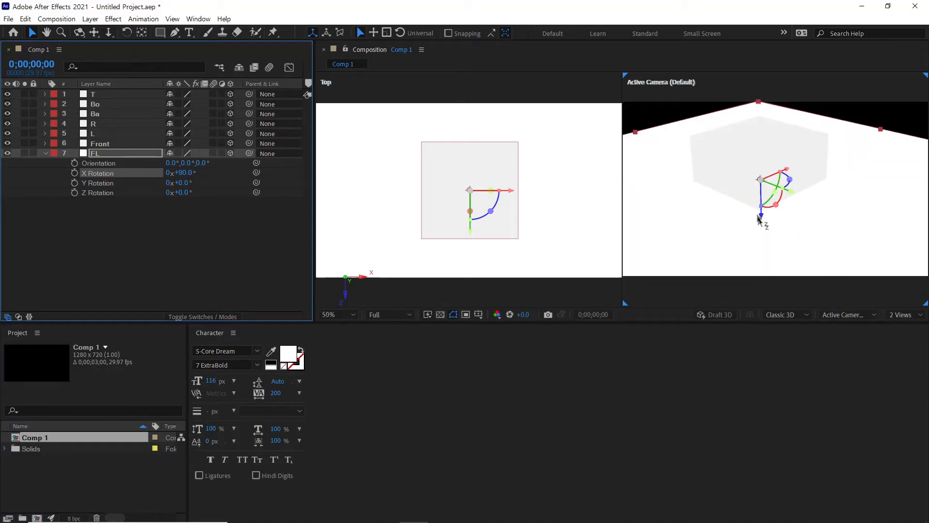
{"action": "left_click", "coordinate": [840, 313]}
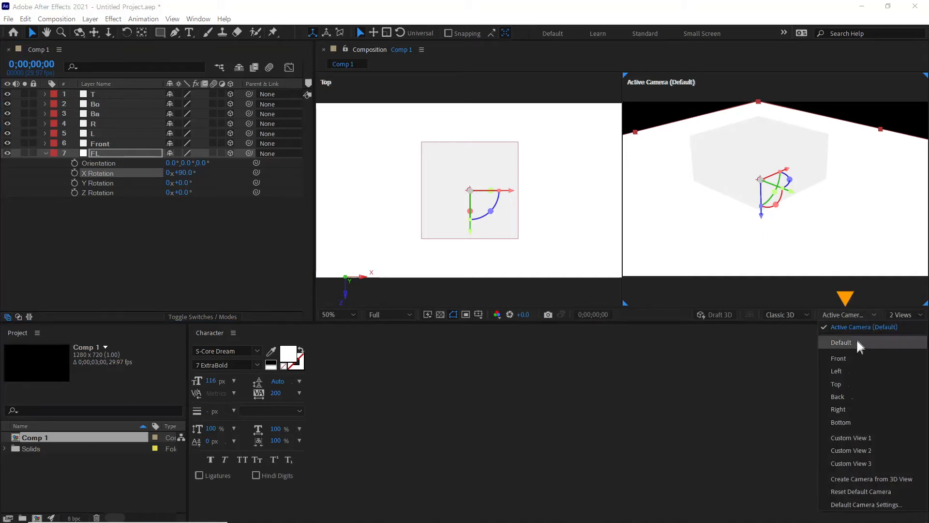
{"action": "left_click", "coordinate": [839, 358]}
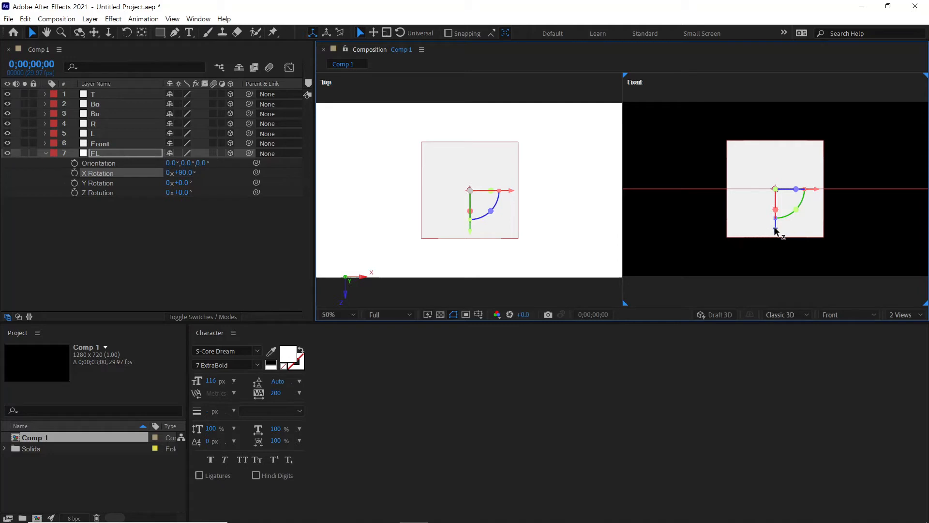
{"action": "left_click_drag", "start_coordinate": [776, 238], "coordinate": [778, 276]}
{"action": "scroll", "coordinate": [794, 246], "scroll_direction": "up", "scroll_amount": 1}
{"action": "scroll", "coordinate": [796, 252], "scroll_direction": "up", "scroll_amount": 2}
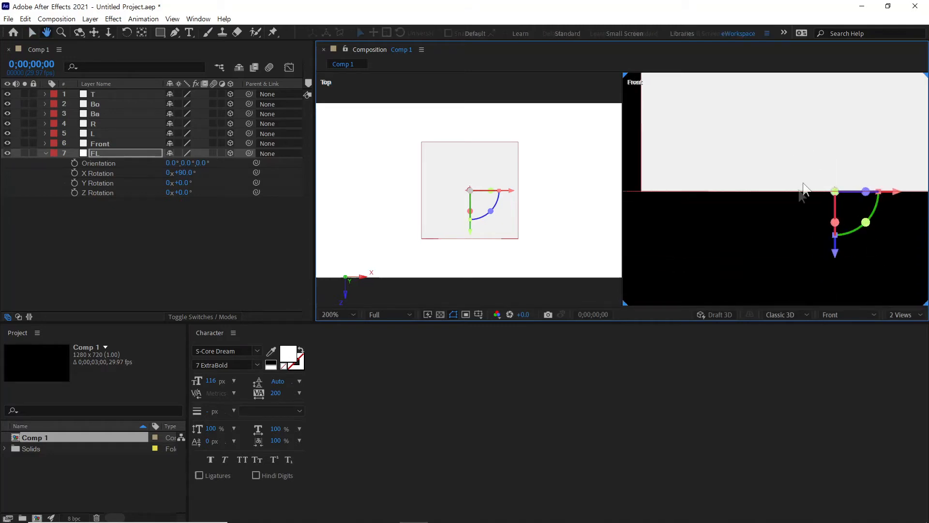
{"action": "left_click_drag", "start_coordinate": [835, 251], "coordinate": [835, 255]}
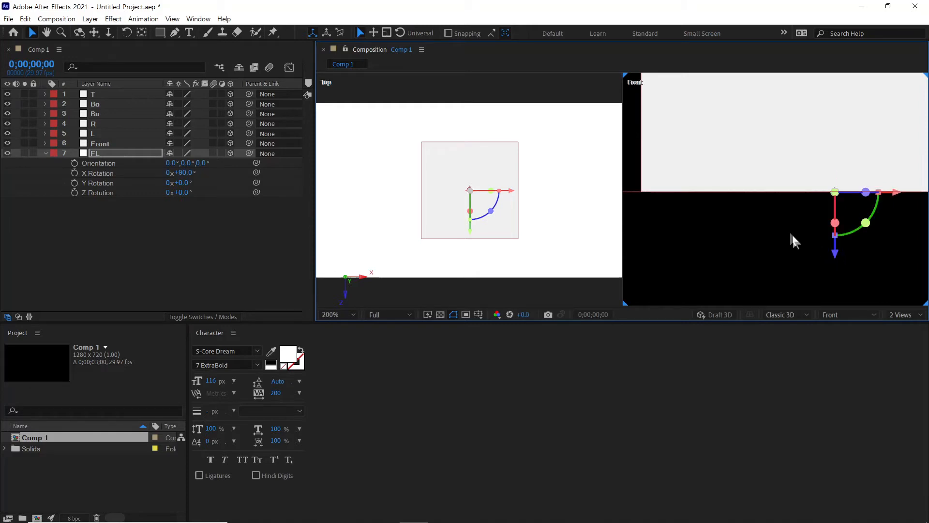
{"action": "scroll", "coordinate": [799, 228], "scroll_direction": "down", "scroll_amount": 2}
{"action": "scroll", "coordinate": [803, 215], "scroll_direction": "down", "scroll_amount": 2}
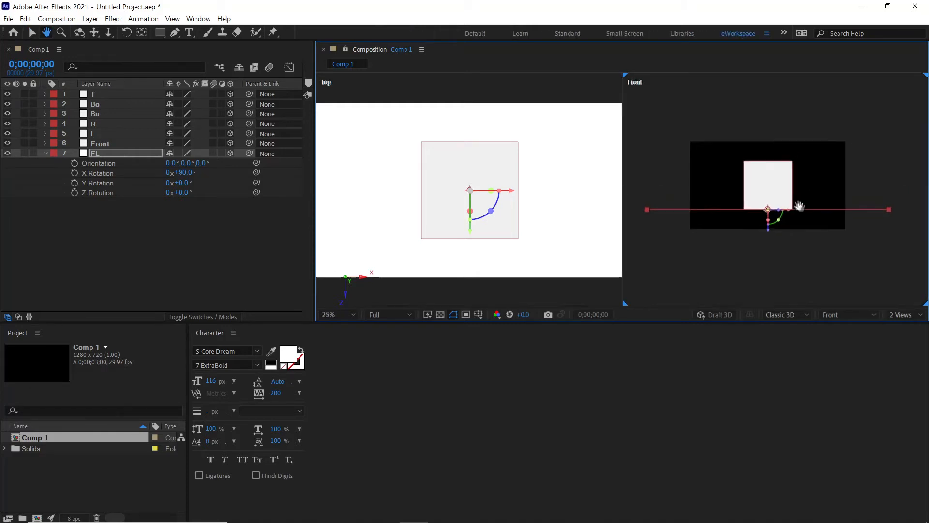
Switch the Front view to Active Camera (Default) and orbit it to see the cube and floor at an angle
{"action": "left_click", "coordinate": [830, 315]}
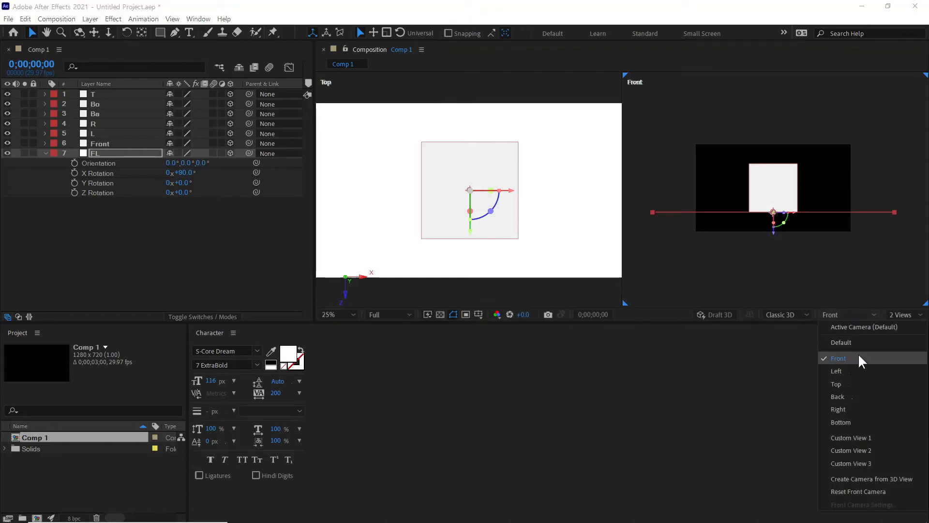
{"action": "left_click", "coordinate": [862, 332]}
{"action": "left_click", "coordinate": [879, 136]}
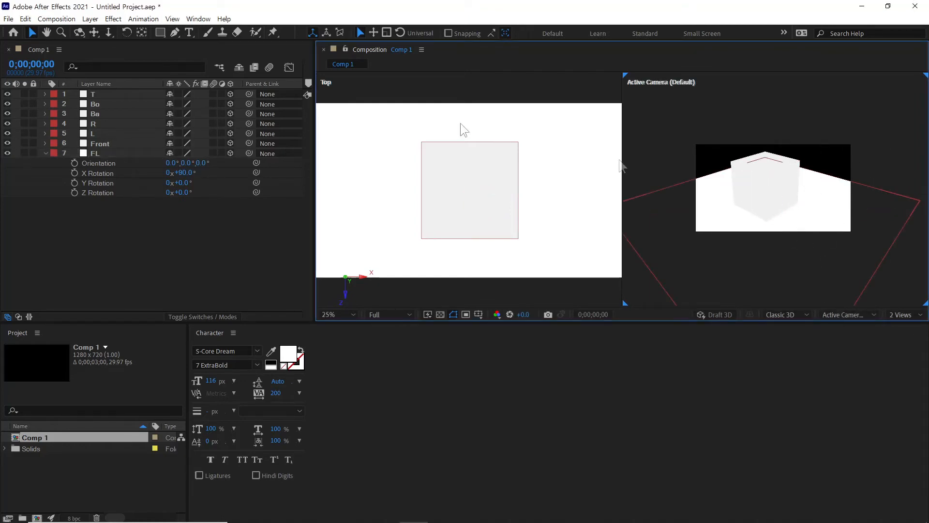
{"action": "left_click", "coordinate": [79, 33]}
{"action": "mouse_move", "coordinate": [755, 241]}
{"action": "left_mouse_down"}
{"action": "mouse_move", "coordinate": [728, 242]}
{"action": "mouse_move", "coordinate": [757, 239]}
{"action": "left_mouse_up"}
{"action": "scroll", "coordinate": [757, 239], "scroll_direction": "down", "scroll_amount": 2}
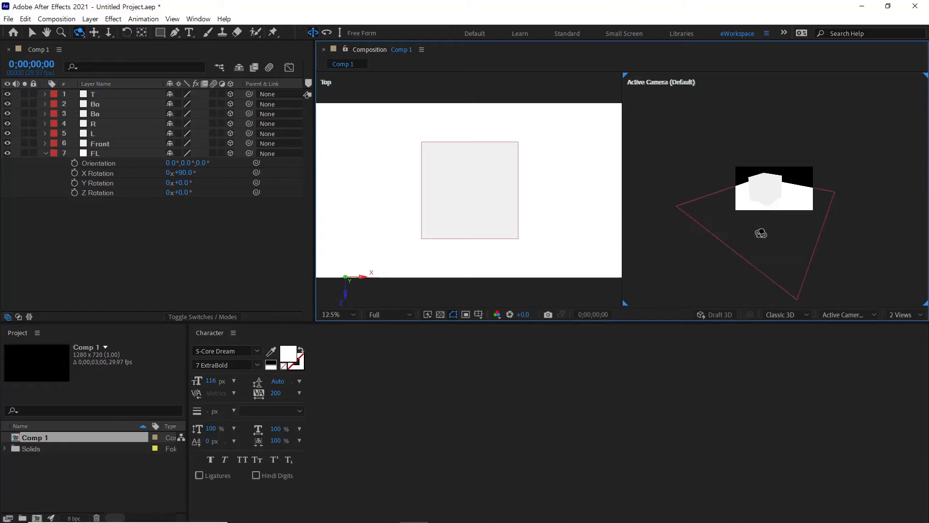
Dolly the Active Camera view back so the whole cube and more of the FL floor fit in the frame
{"action": "left_click", "coordinate": [109, 32]}
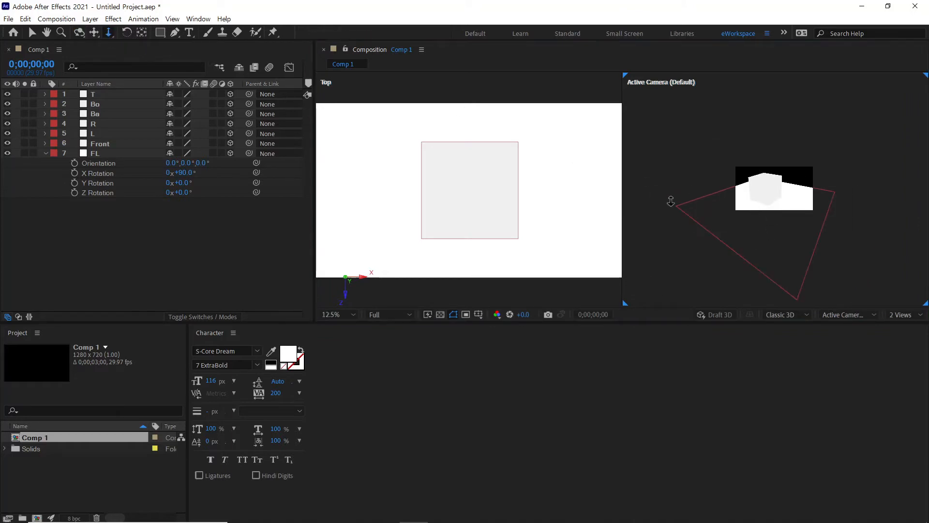
{"action": "left_click_drag", "start_coordinate": [764, 214], "coordinate": [753, 240]}
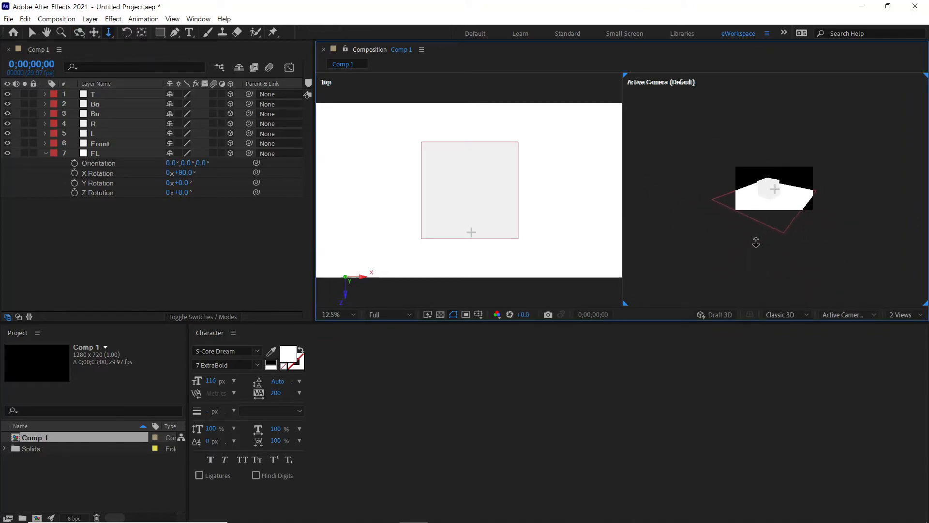
{"action": "scroll", "coordinate": [789, 213], "scroll_direction": "up", "scroll_amount": 2}
{"action": "scroll", "coordinate": [789, 214], "scroll_direction": "down", "scroll_amount": 1}
{"action": "scroll", "coordinate": [789, 214], "scroll_direction": "up", "scroll_amount": 1}
{"action": "left_click", "coordinate": [32, 32]}
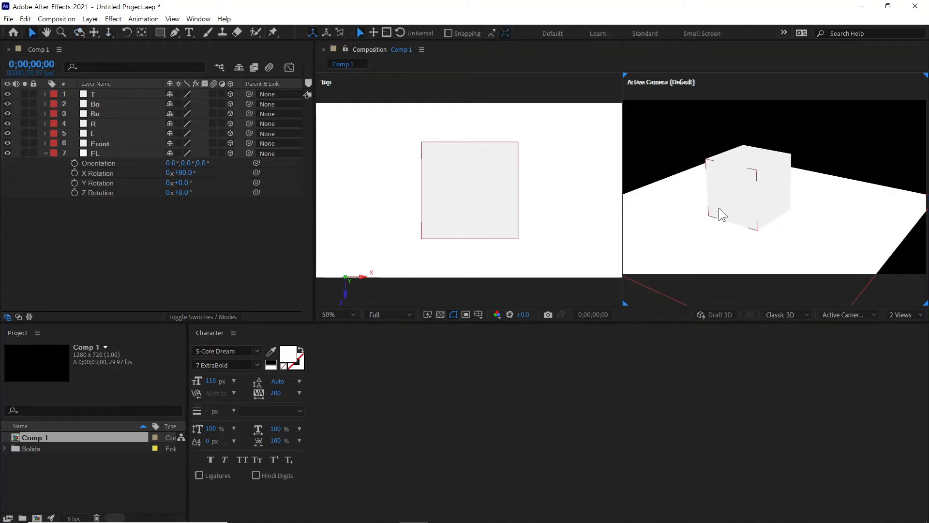
Collapse the FL layer's rotation properties and leave no layer selected
{"action": "left_click", "coordinate": [46, 153]}
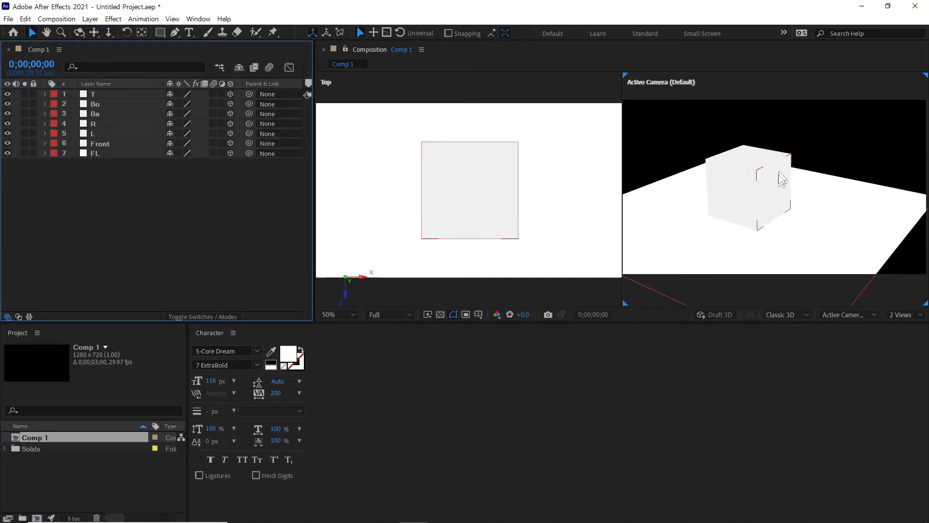
{"action": "left_click", "coordinate": [748, 160]}
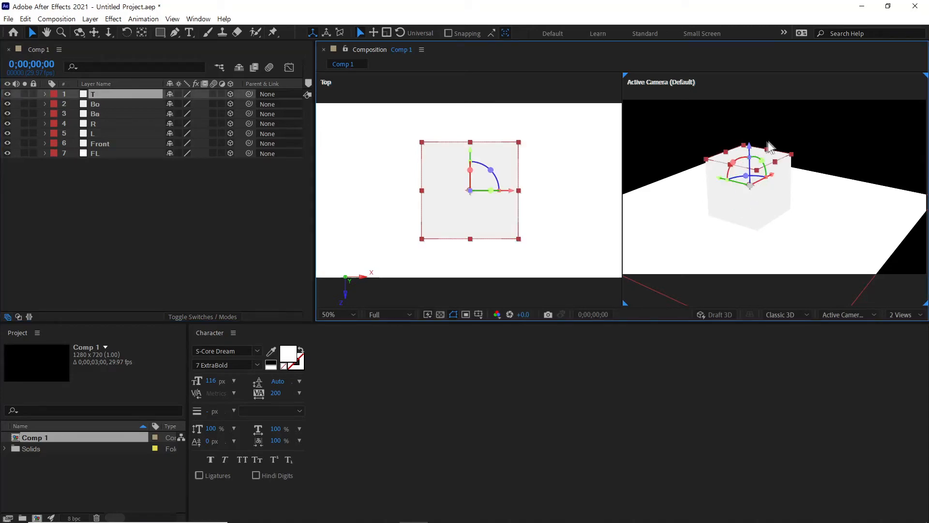
{"action": "left_click", "coordinate": [789, 139]}
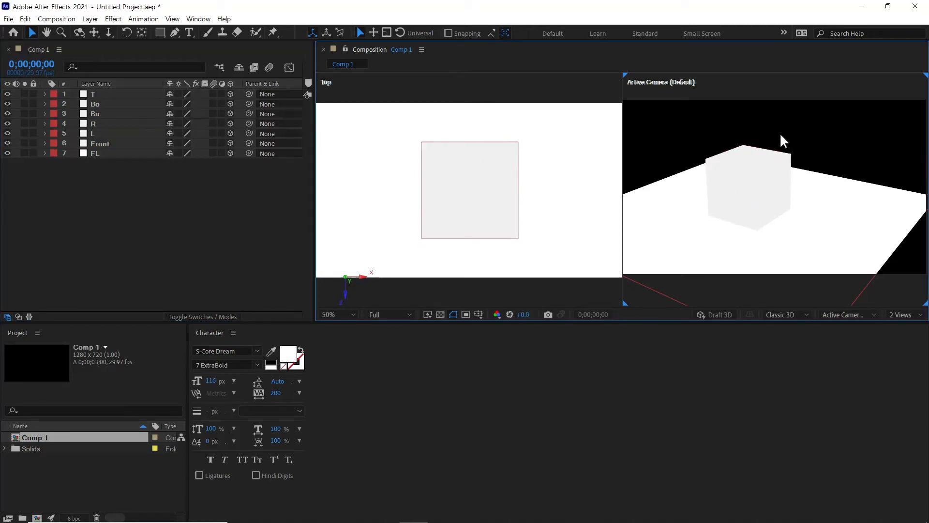
Add a null object to Comp 1 and make it a 3D layer
{"action": "right_click", "coordinate": [107, 181]}
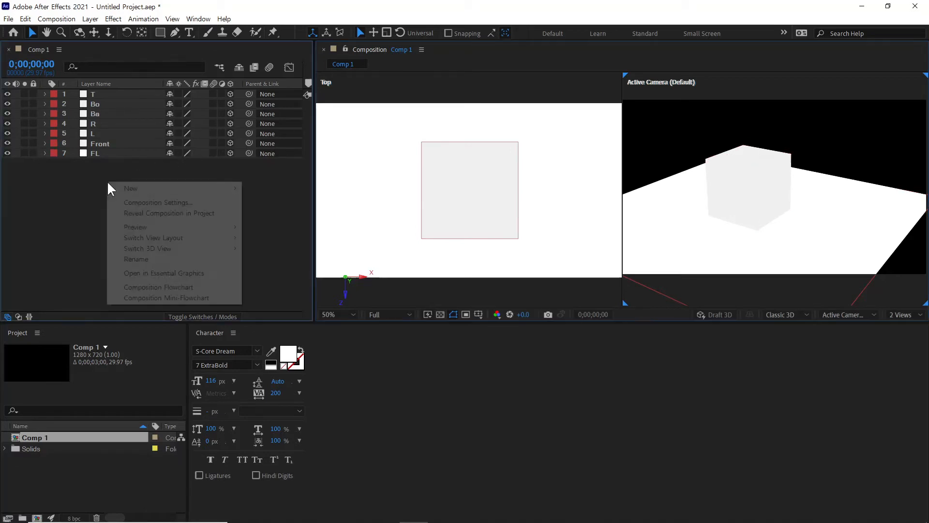
{"action": "mouse_move", "coordinate": [129, 189]}
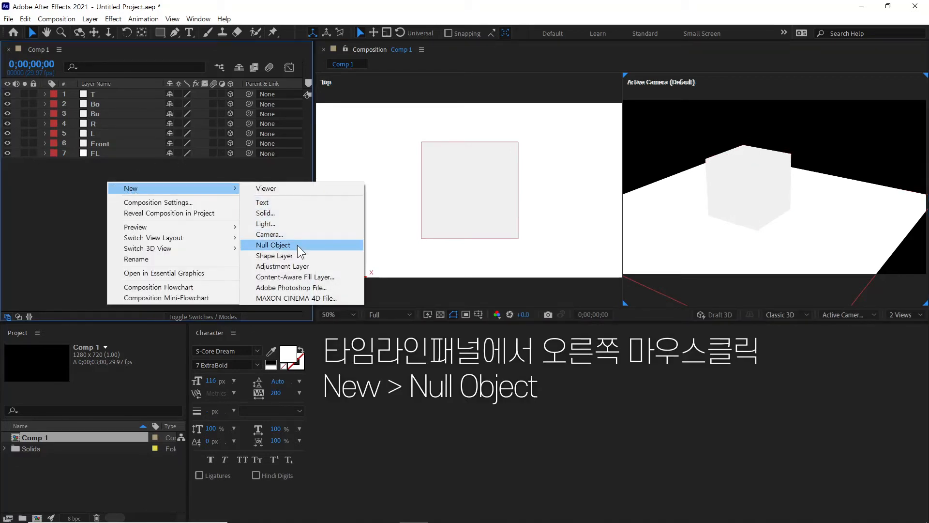
{"action": "left_click", "coordinate": [298, 245]}
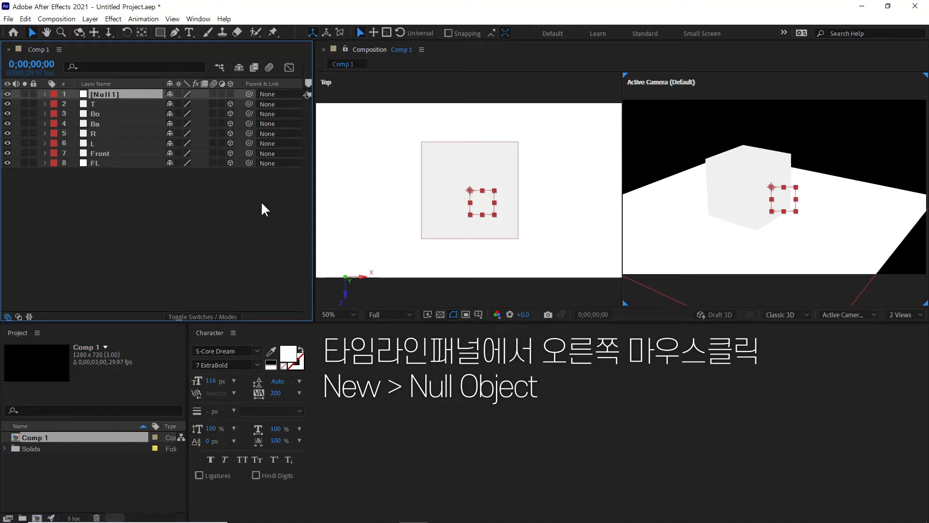
{"action": "left_click", "coordinate": [230, 94]}
Parent the six cube face layers T, Bo, Ba, R, L and Front to the null, leaving out FL
{"action": "left_click", "coordinate": [103, 104]}
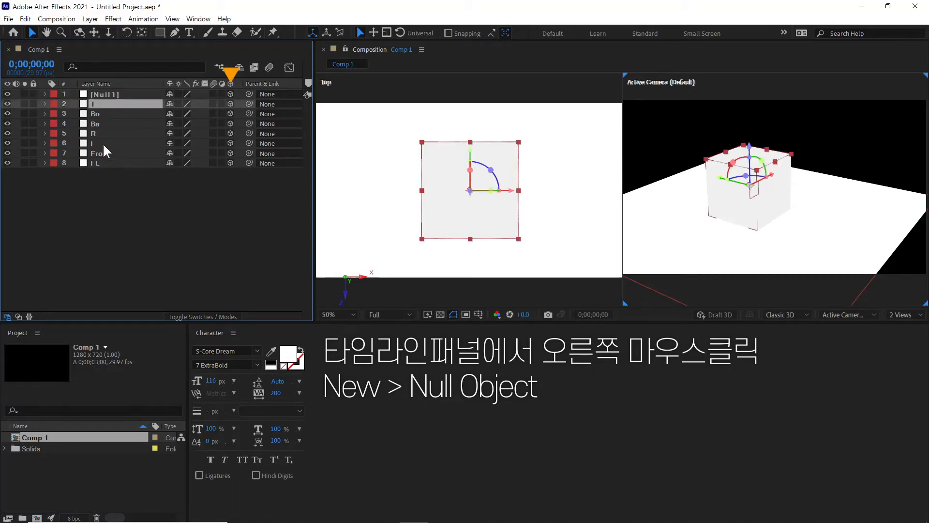
{"action": "left_click", "coordinate": [109, 161], "text": "shift"}
{"action": "left_click", "coordinate": [110, 181]}
{"action": "left_click", "coordinate": [100, 154]}
{"action": "left_click", "coordinate": [105, 103], "text": "shift"}
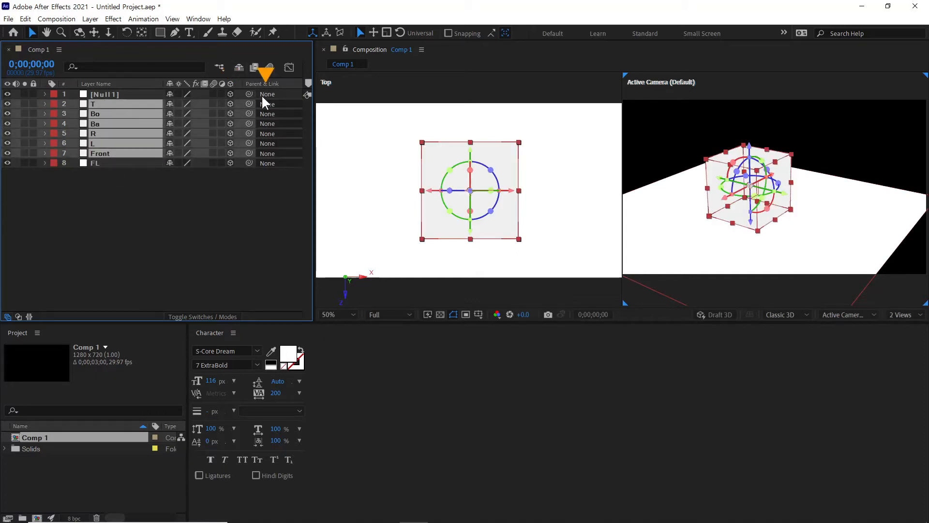
{"action": "left_click_drag", "start_coordinate": [248, 103], "coordinate": [124, 93]}
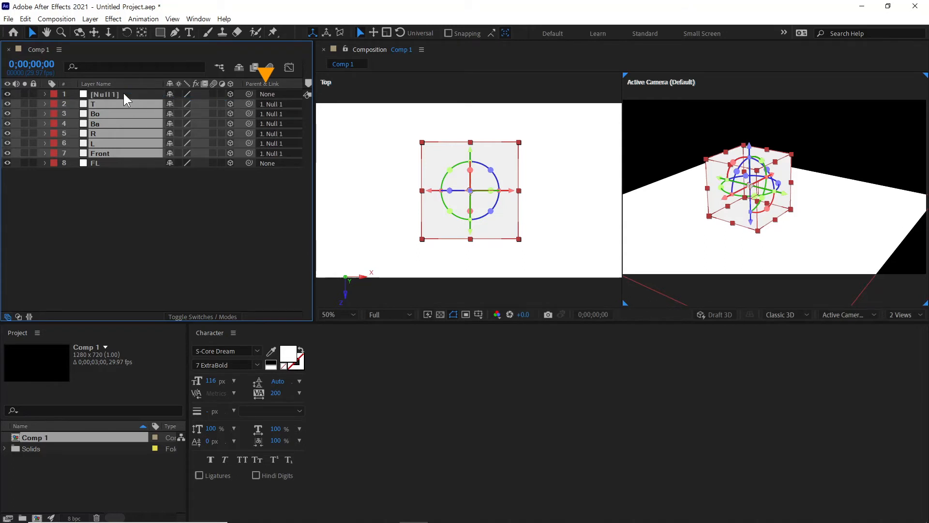
Check the Parent & Link entry among the timeline's column options and select the layers parented to Null 1
{"action": "left_click", "coordinate": [124, 92]}
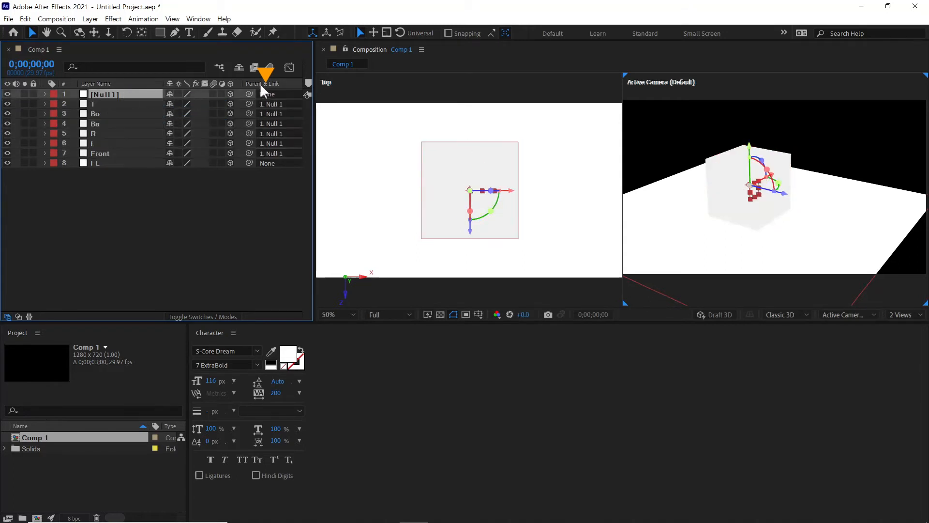
{"action": "right_click", "coordinate": [291, 84]}
{"action": "mouse_move", "coordinate": [324, 111]}
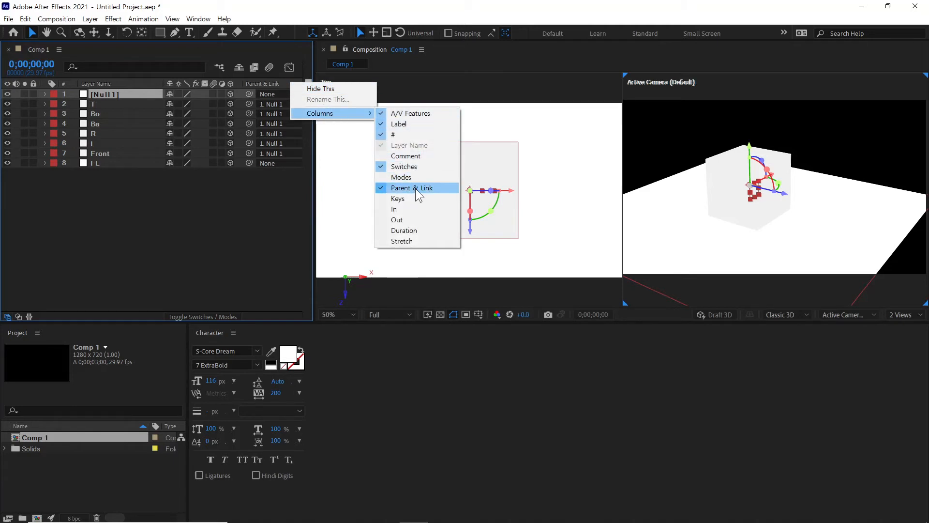
{"action": "left_click", "coordinate": [117, 94]}
{"action": "double_click", "coordinate": [124, 94]}
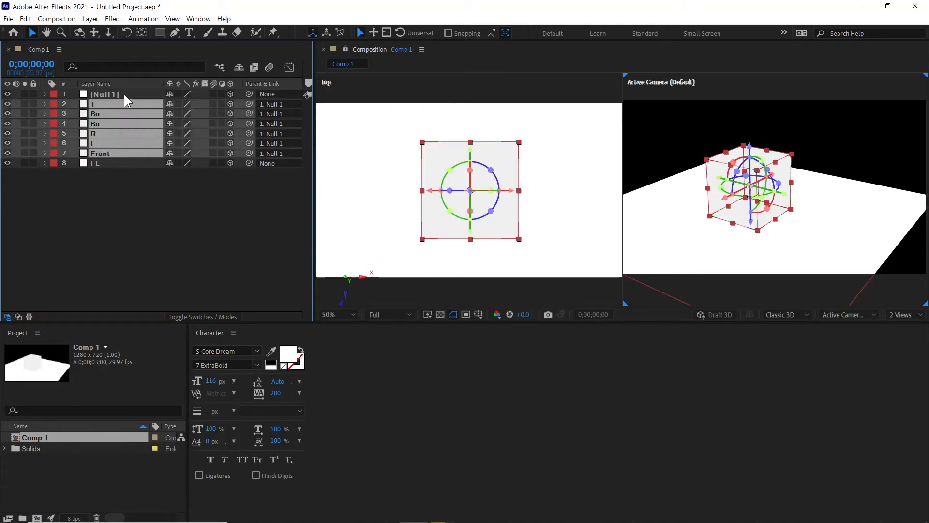
Try raising the cube along the Y axis and rotating it about the X axis through Null 1, and undo both changes
{"action": "left_click", "coordinate": [124, 92]}
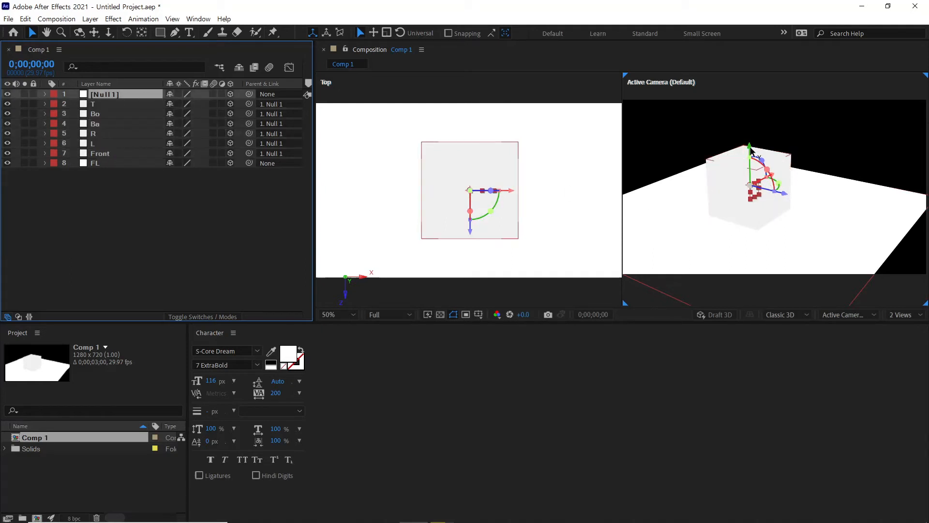
{"action": "left_click_drag", "start_coordinate": [750, 148], "coordinate": [748, 91]}
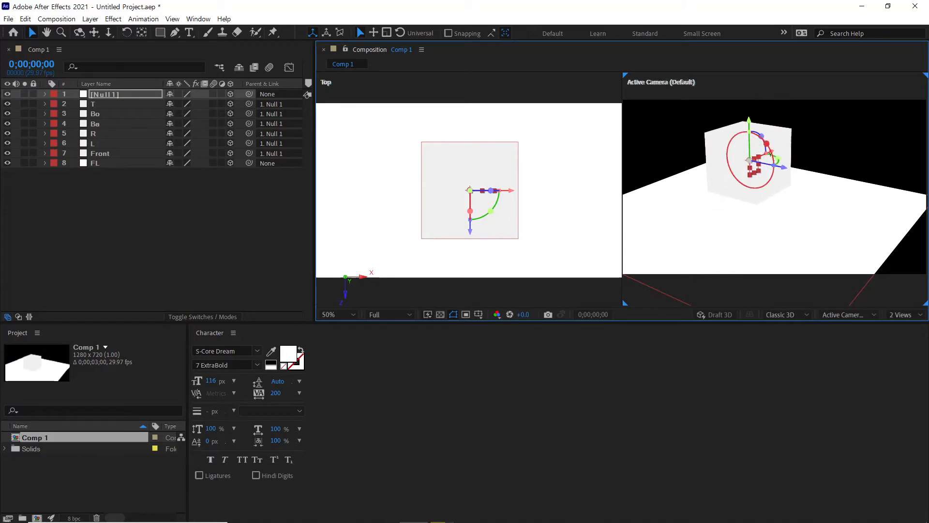
{"action": "mouse_move", "coordinate": [768, 145]}
{"action": "left_mouse_down"}
{"action": "mouse_move", "coordinate": [771, 166]}
{"action": "mouse_move", "coordinate": [765, 132]}
{"action": "left_mouse_up"}
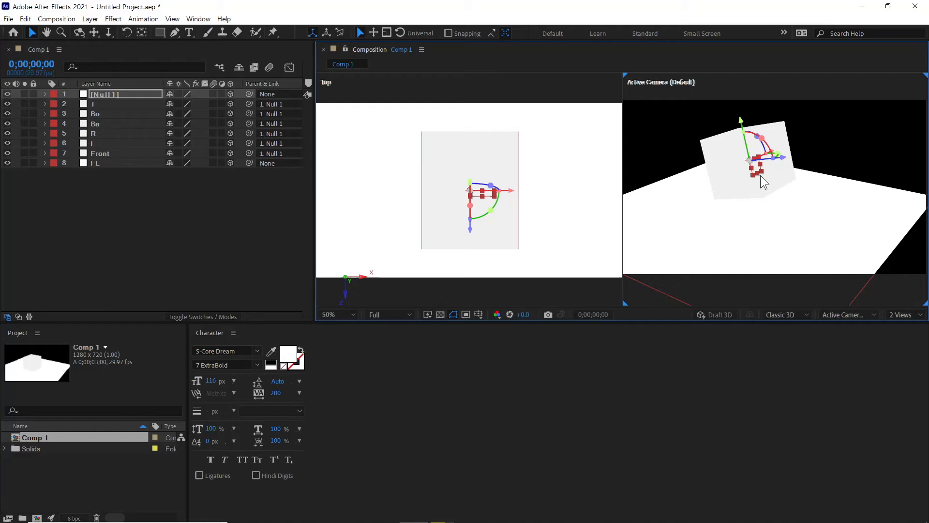
{"action": "key", "text": "ctrl+z"}
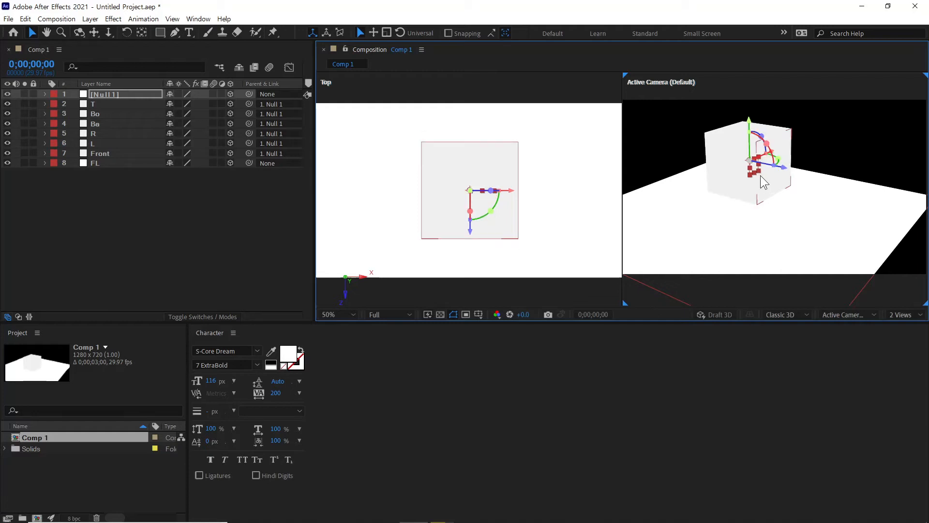
{"action": "key", "text": "ctrl+z"}
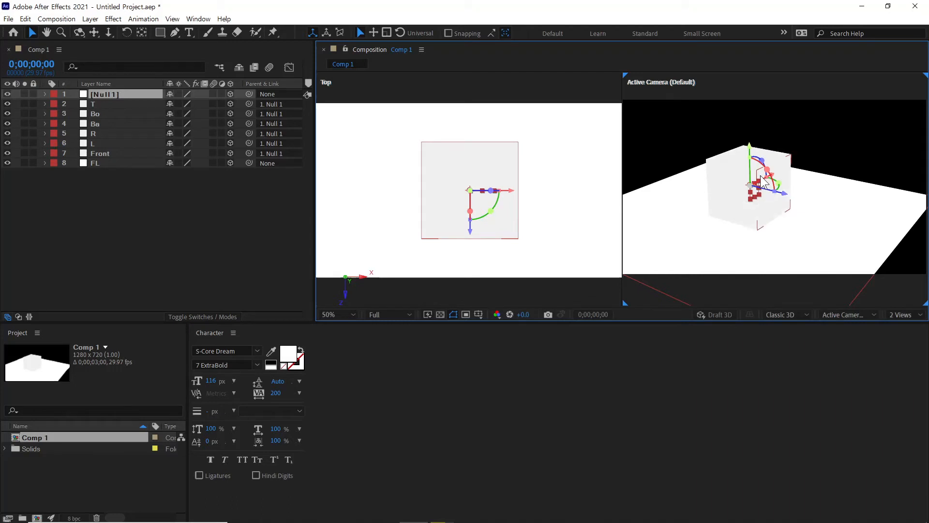
Start a new light layer in Comp 1 and set its light type to Spot
{"action": "left_click", "coordinate": [210, 205]}
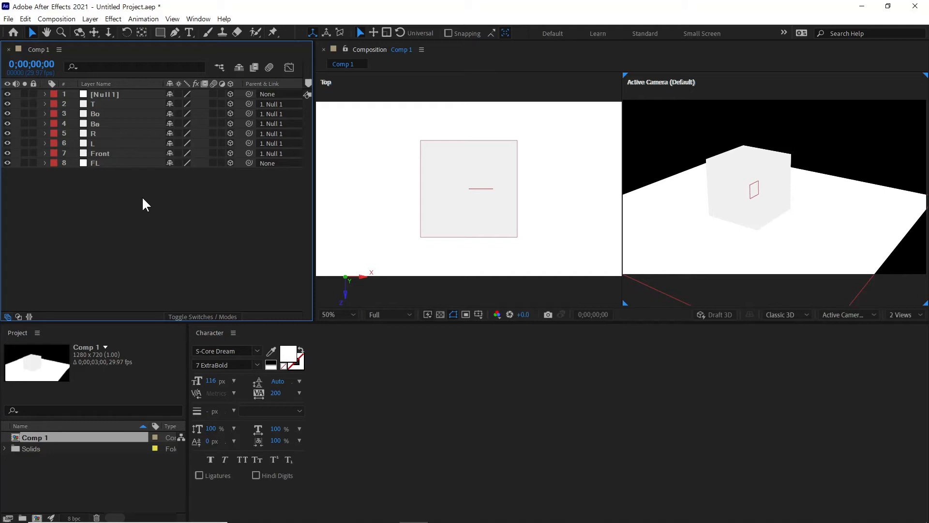
{"action": "right_click", "coordinate": [143, 199]}
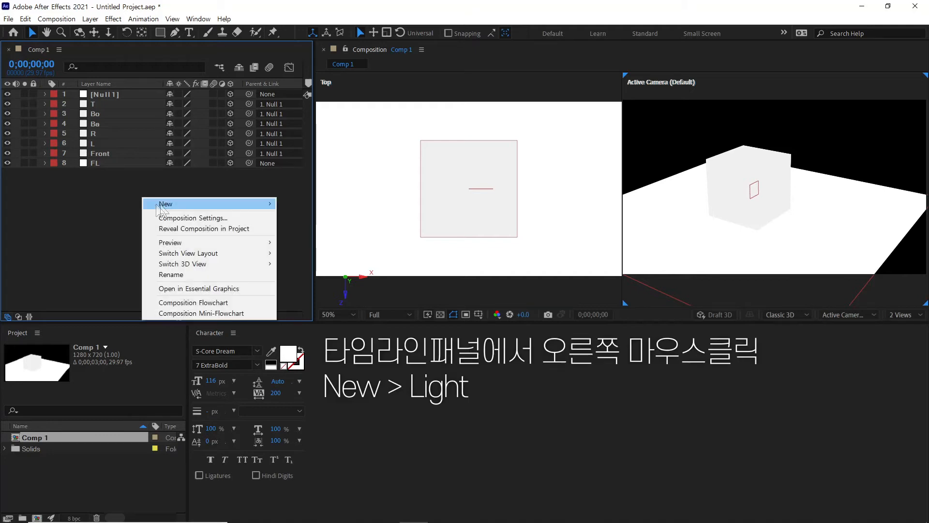
{"action": "mouse_move", "coordinate": [166, 205]}
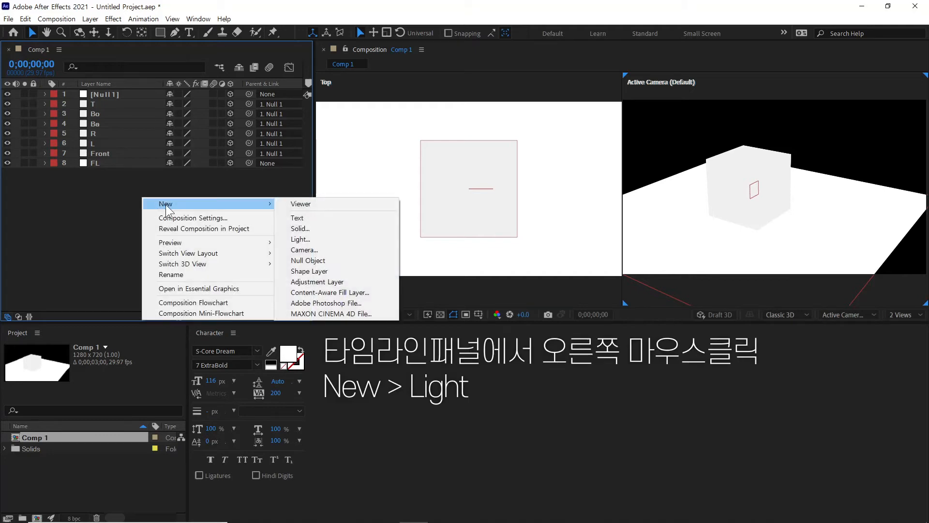
{"action": "left_click", "coordinate": [307, 240]}
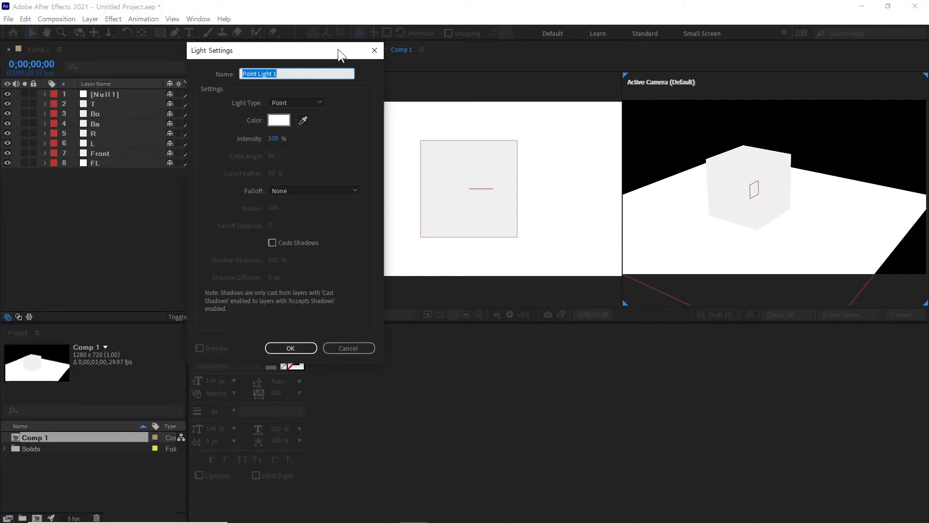
{"action": "left_click", "coordinate": [286, 75]}
{"action": "left_click", "coordinate": [292, 101]}
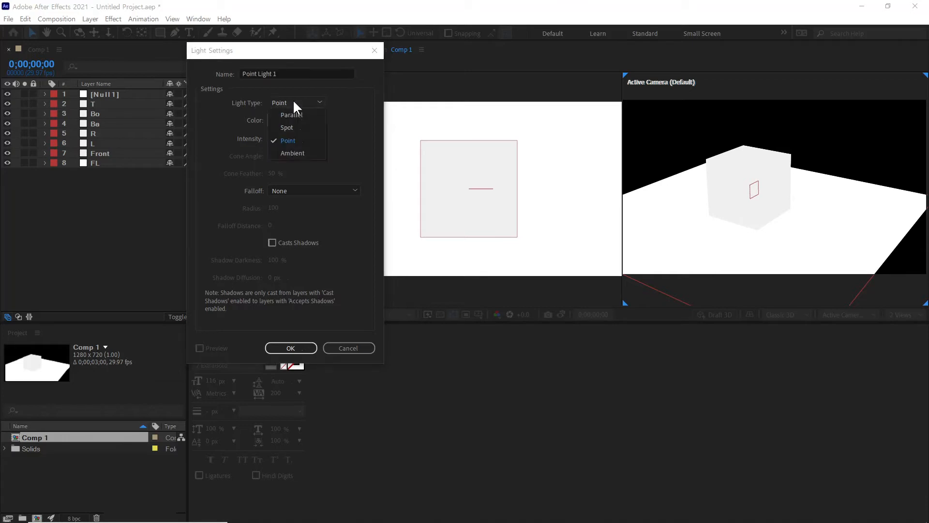
{"action": "left_click", "coordinate": [288, 127]}
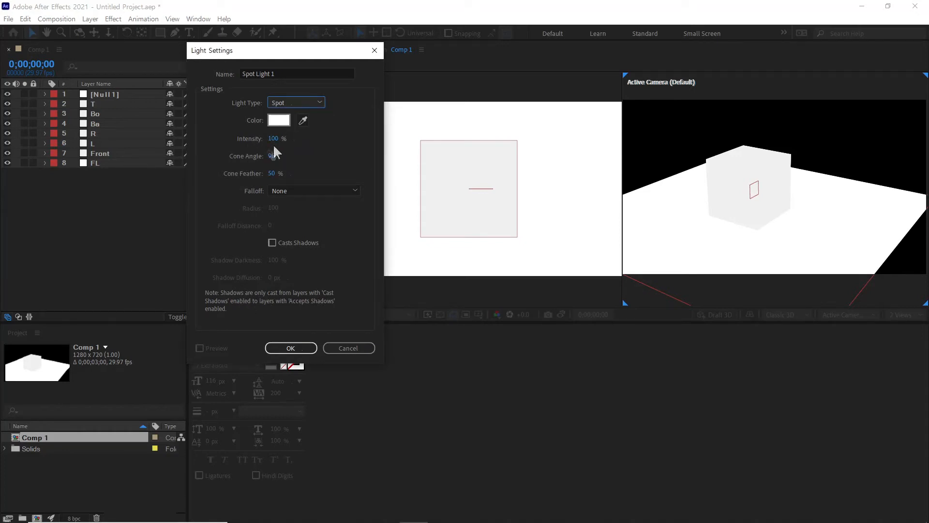
{"action": "left_click", "coordinate": [295, 100]}
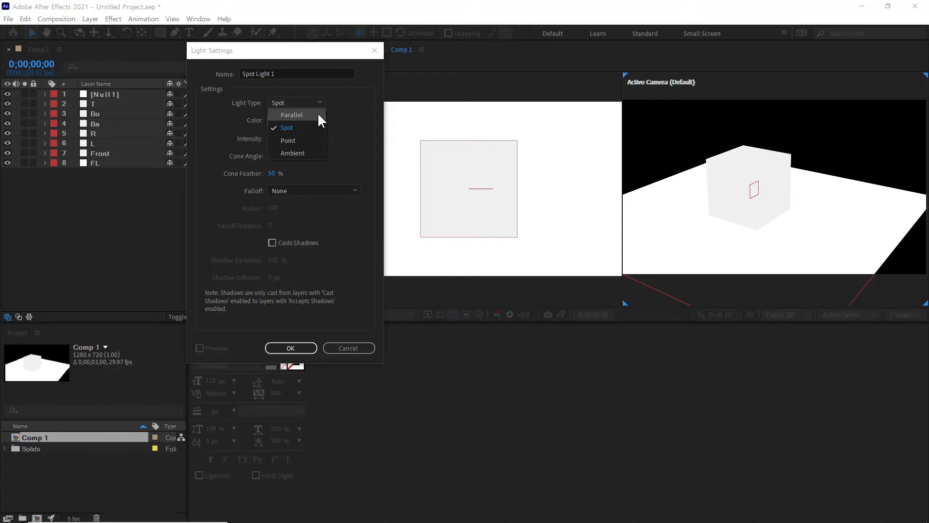
{"action": "left_click", "coordinate": [298, 129]}
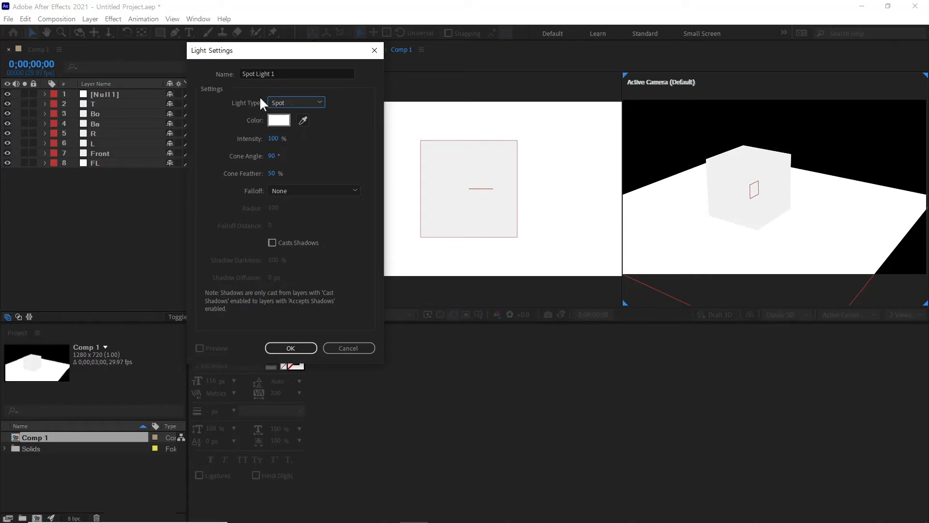
Try red shades for the spot light's color and return it to pure white, FFFFFF
{"action": "left_click", "coordinate": [276, 120]}
{"action": "mouse_move", "coordinate": [347, 166]}
{"action": "left_mouse_down"}
{"action": "mouse_move", "coordinate": [373, 114]}
{"action": "mouse_move", "coordinate": [376, 131]}
{"action": "mouse_move", "coordinate": [424, 131]}
{"action": "left_mouse_up"}
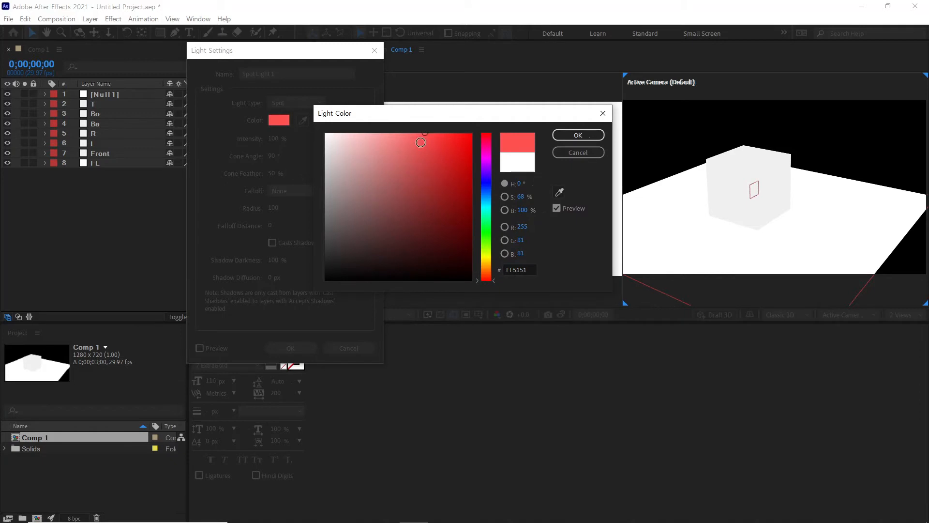
{"action": "left_click", "coordinate": [411, 131]}
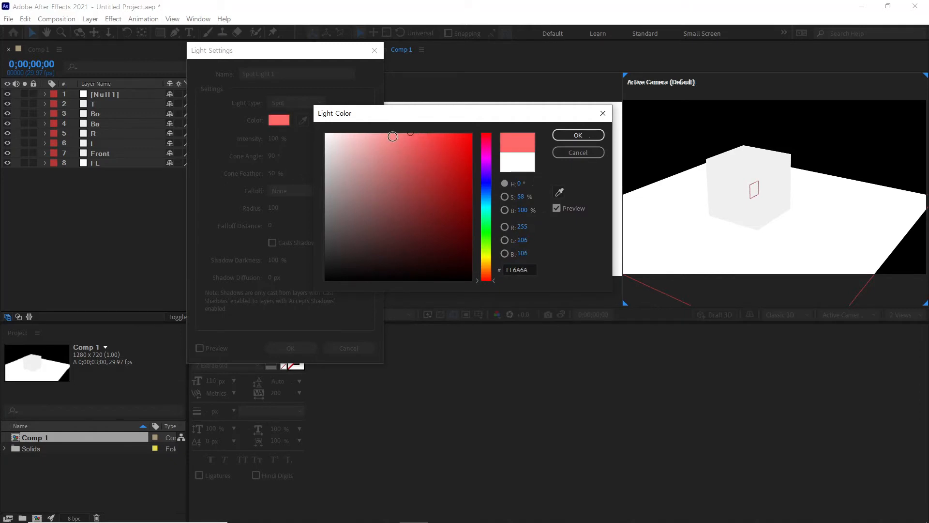
{"action": "left_click_drag", "start_coordinate": [392, 136], "coordinate": [313, 126]}
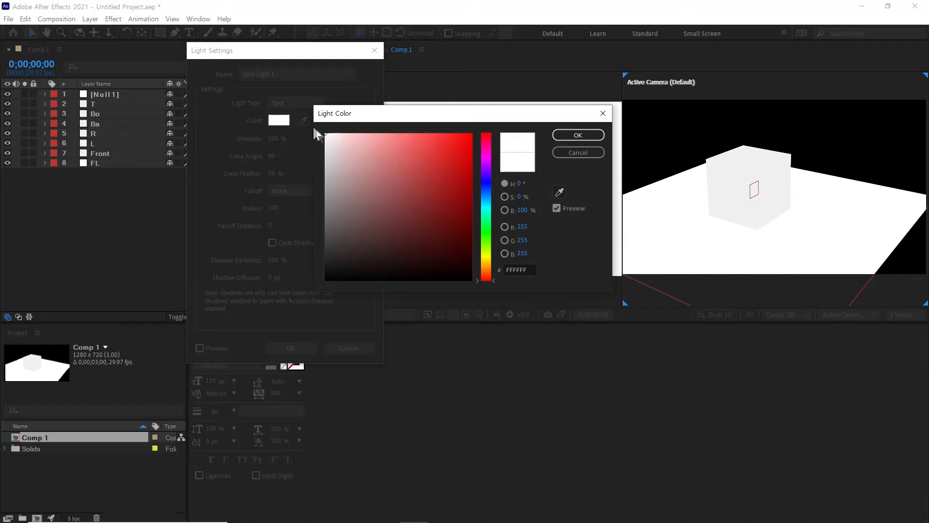
{"action": "left_click", "coordinate": [574, 136]}
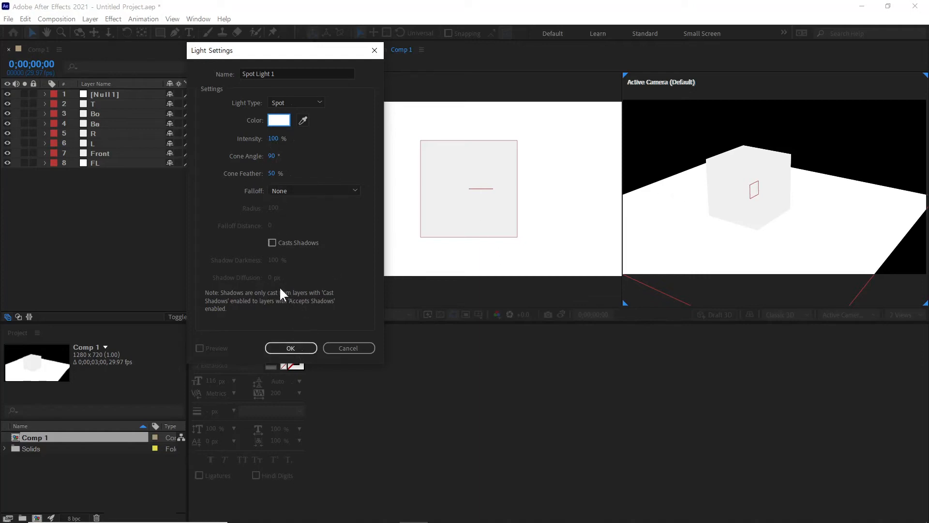
Create the spot light and test a 62° cone angle in its settings, returning the angle to 90°
{"action": "left_click", "coordinate": [291, 348]}
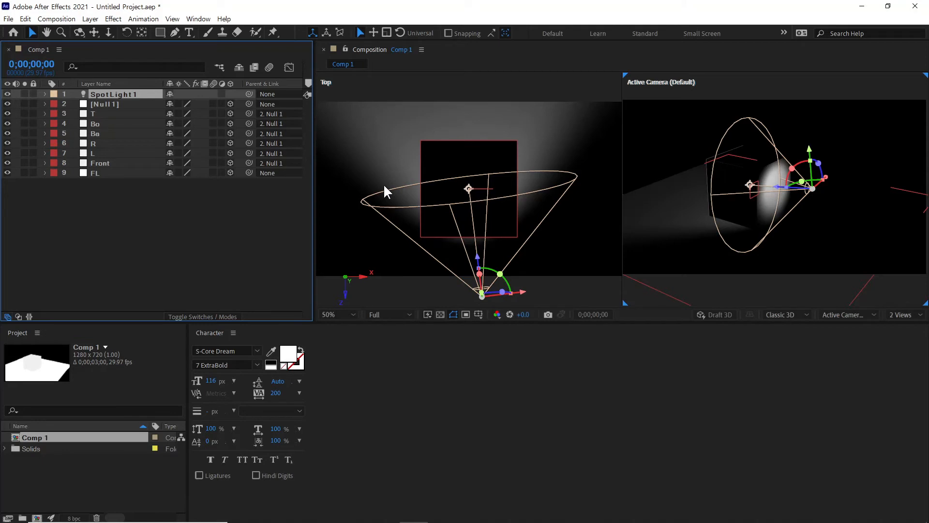
{"action": "double_click", "coordinate": [107, 92]}
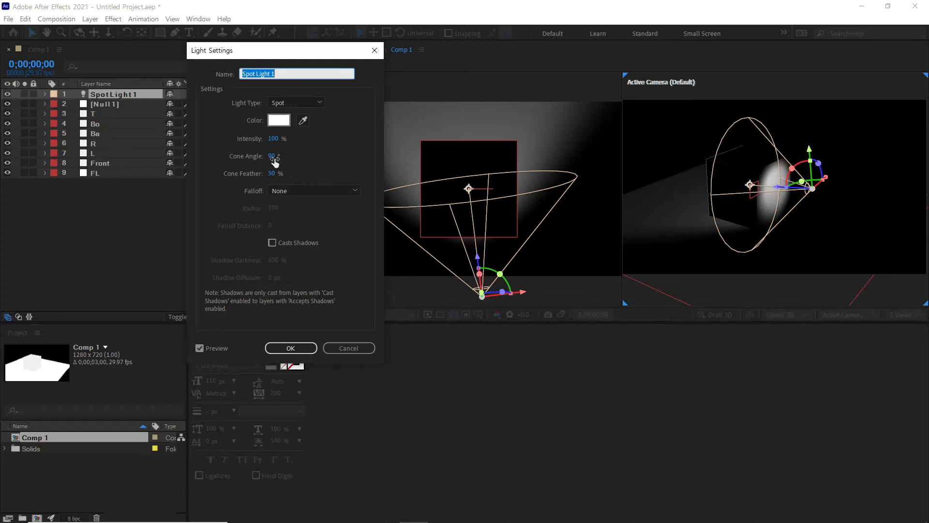
{"action": "mouse_move", "coordinate": [274, 161]}
{"action": "left_mouse_down"}
{"action": "mouse_move", "coordinate": [289, 159]}
{"action": "mouse_move", "coordinate": [266, 165]}
{"action": "left_mouse_up"}
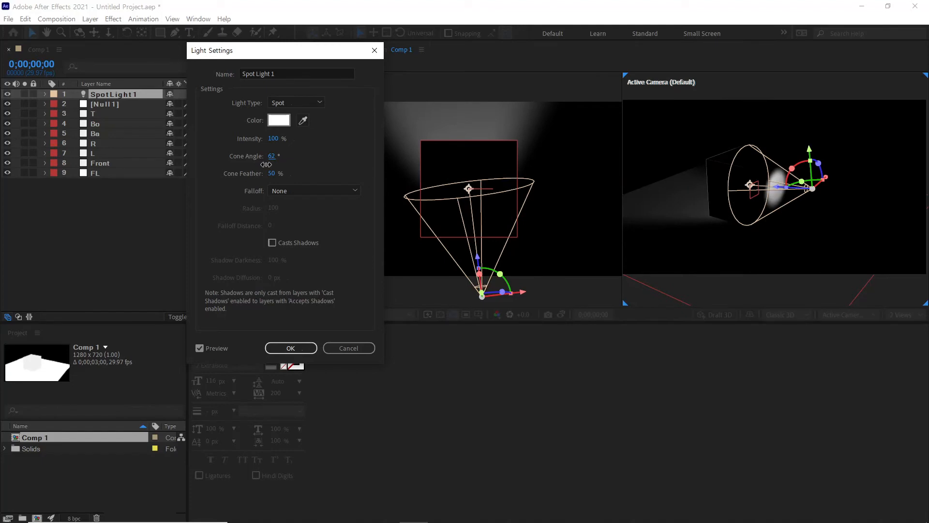
{"action": "type", "text": "90"}
{"action": "key", "text": "Return"}
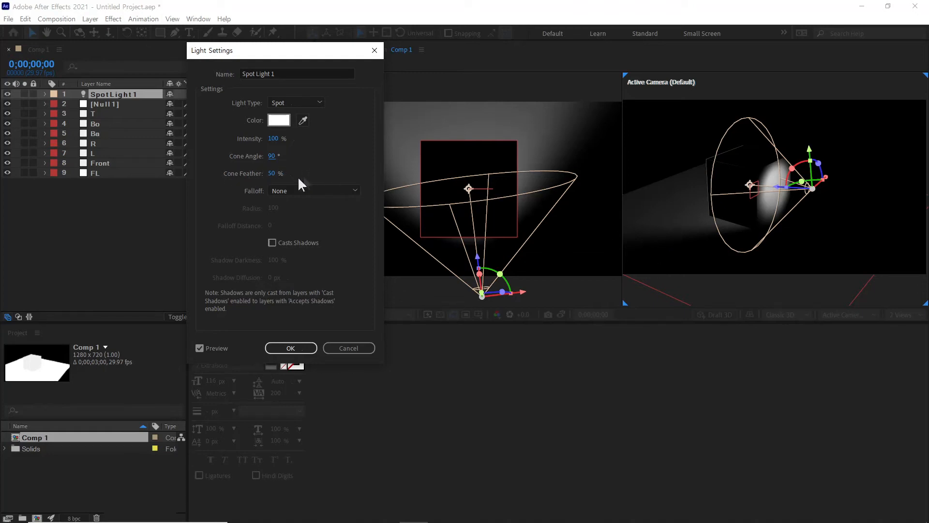
Try a cone feather of 0% on the spot light and return it to 50%
{"action": "left_click", "coordinate": [271, 173]}
{"action": "type", "text": "0"}
{"action": "left_click", "coordinate": [360, 159]}
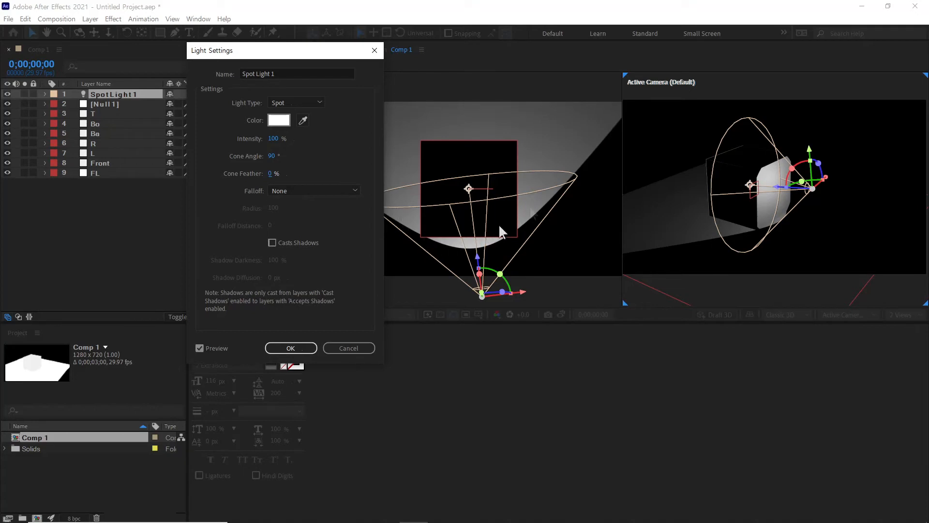
{"action": "left_click", "coordinate": [271, 174]}
{"action": "type", "text": "50"}
{"action": "left_click", "coordinate": [341, 165]}
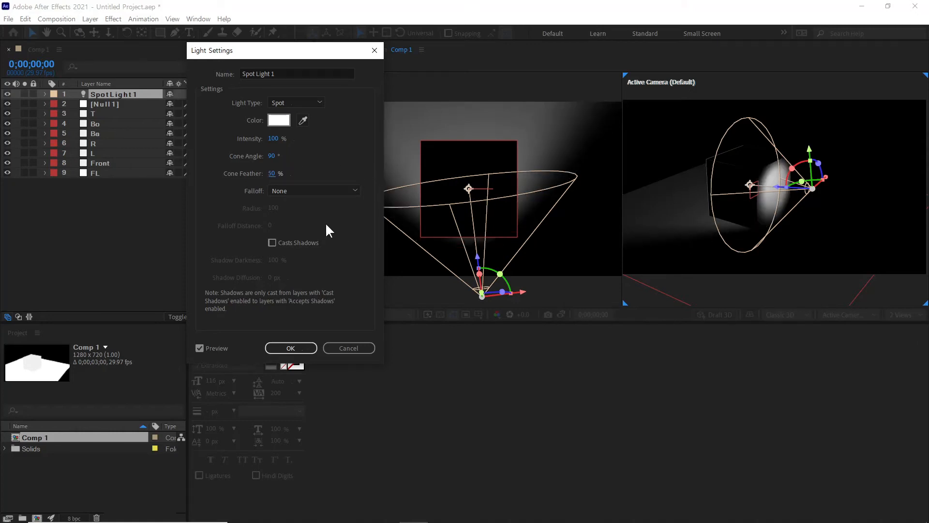
Try Smooth falloff on the spot light with a radius of 1134 and a falloff distance of 567
{"action": "left_click", "coordinate": [295, 190]}
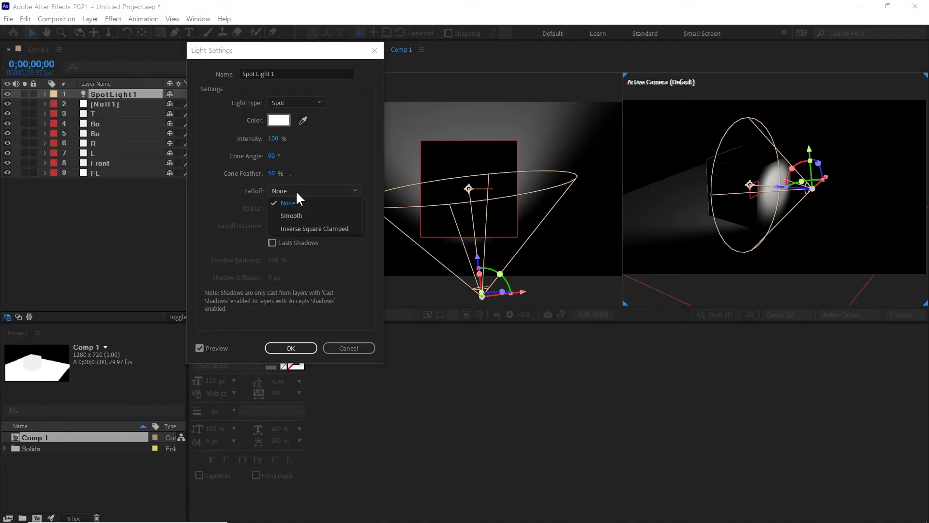
{"action": "left_click", "coordinate": [218, 198]}
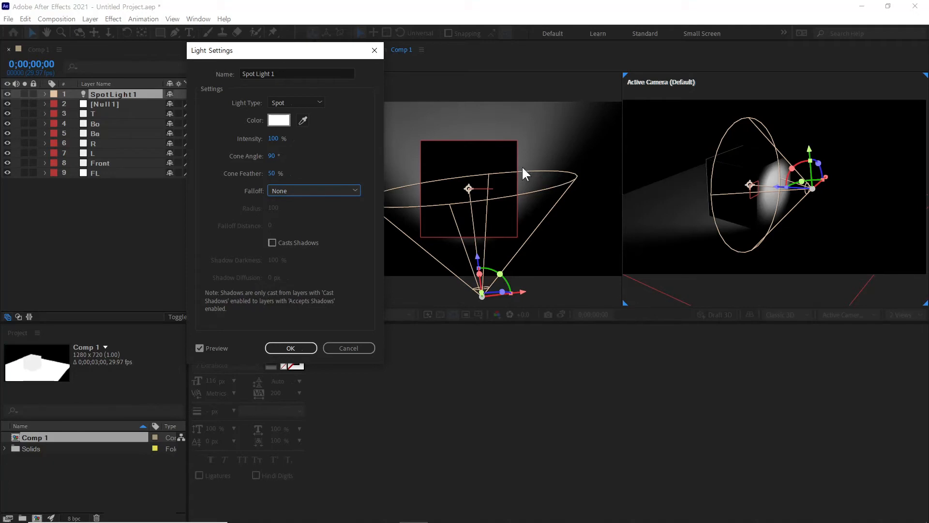
{"action": "left_click", "coordinate": [294, 187]}
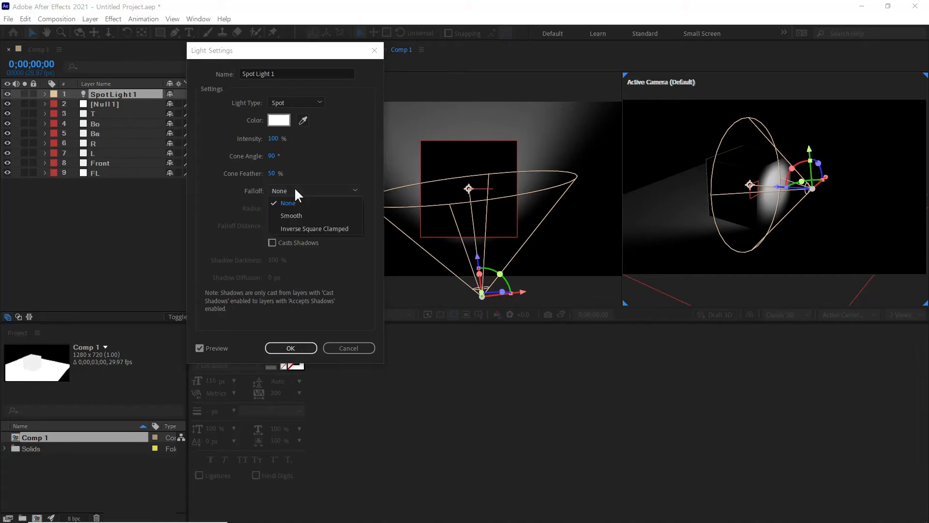
{"action": "left_click", "coordinate": [312, 215]}
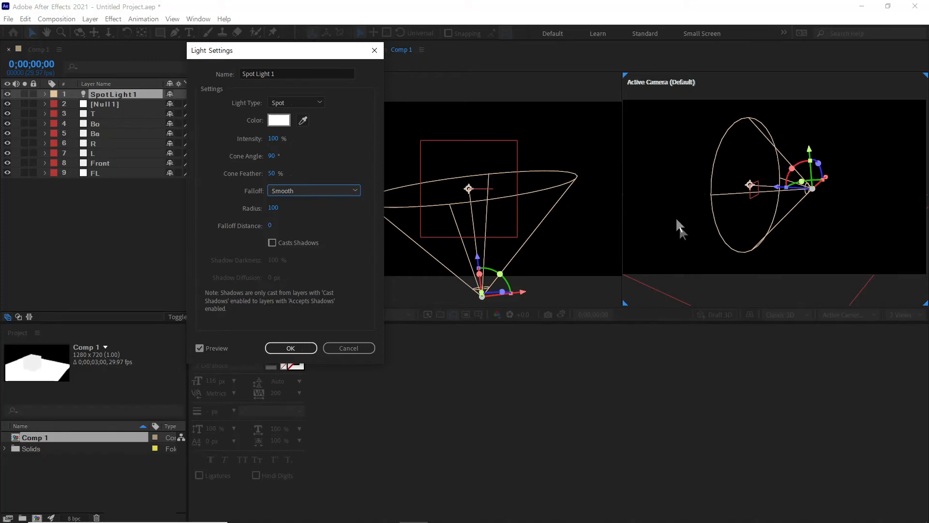
{"action": "left_click", "coordinate": [274, 207]}
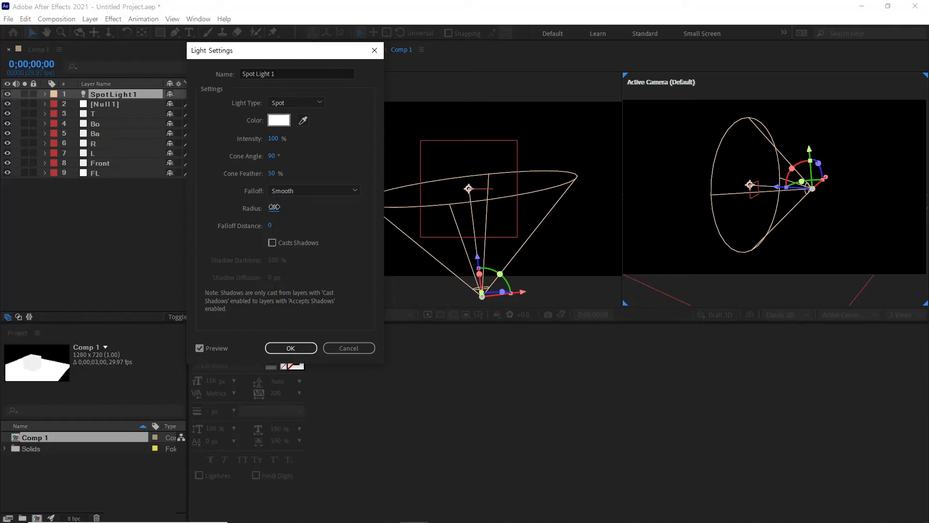
{"action": "key", "text": "Return"}
{"action": "left_click_drag", "start_coordinate": [283, 208], "coordinate": [778, 210]}
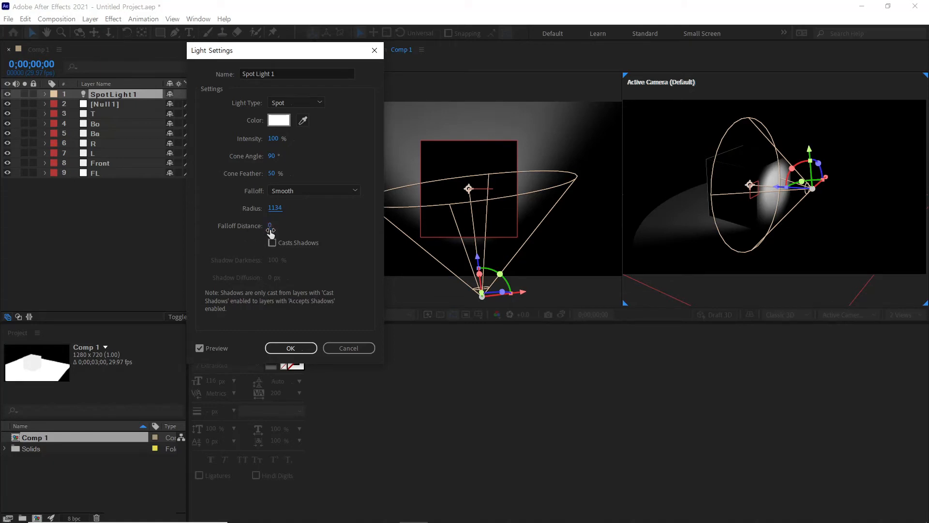
{"action": "left_click_drag", "start_coordinate": [269, 227], "coordinate": [640, 213]}
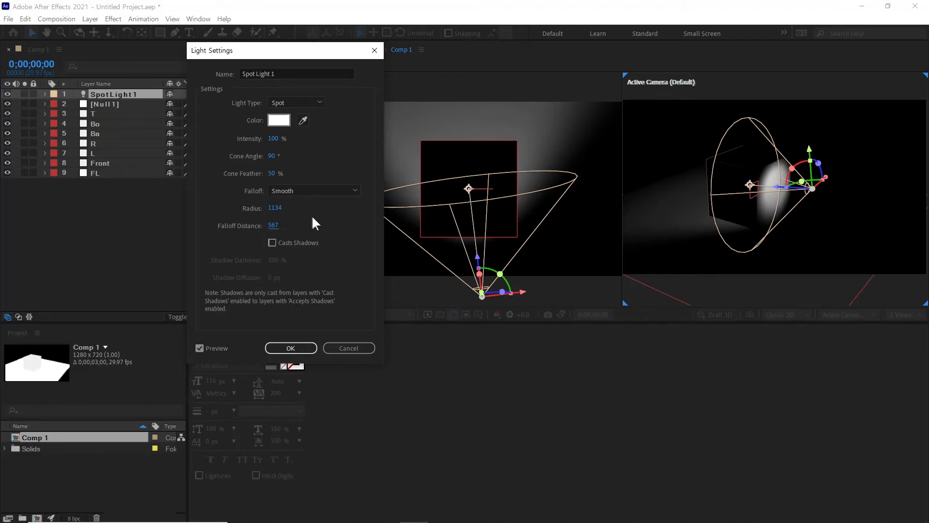
Try Inverse Square Clamped falloff on the spot light with a radius of 787
{"action": "left_click", "coordinate": [301, 191]}
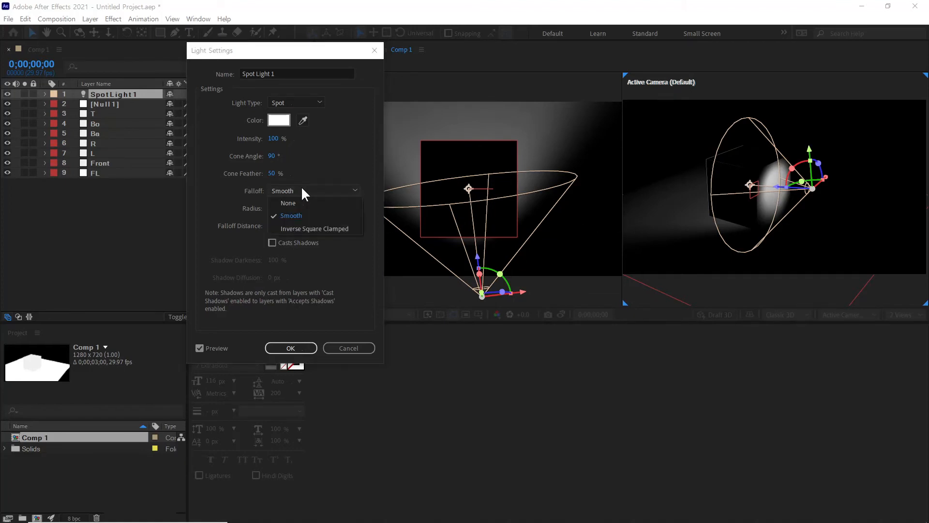
{"action": "left_click", "coordinate": [342, 228]}
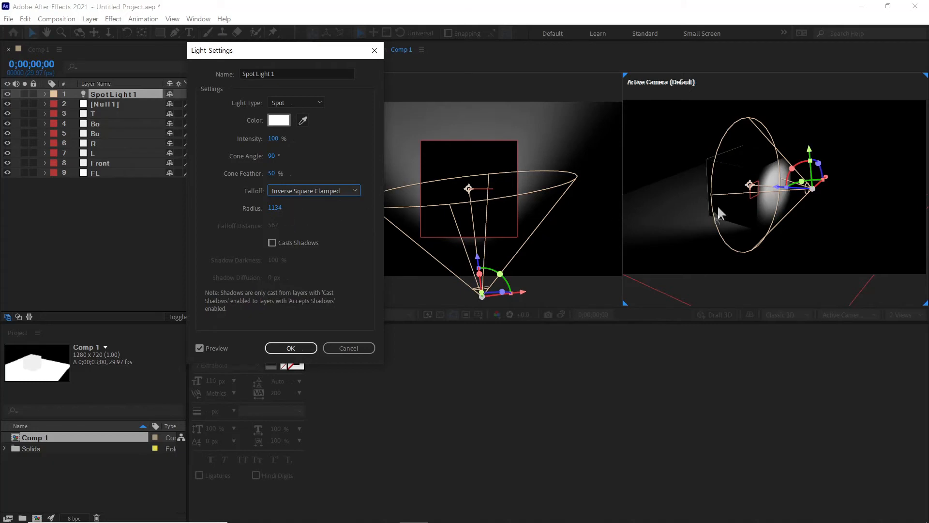
{"action": "left_click_drag", "start_coordinate": [279, 208], "coordinate": [730, 220]}
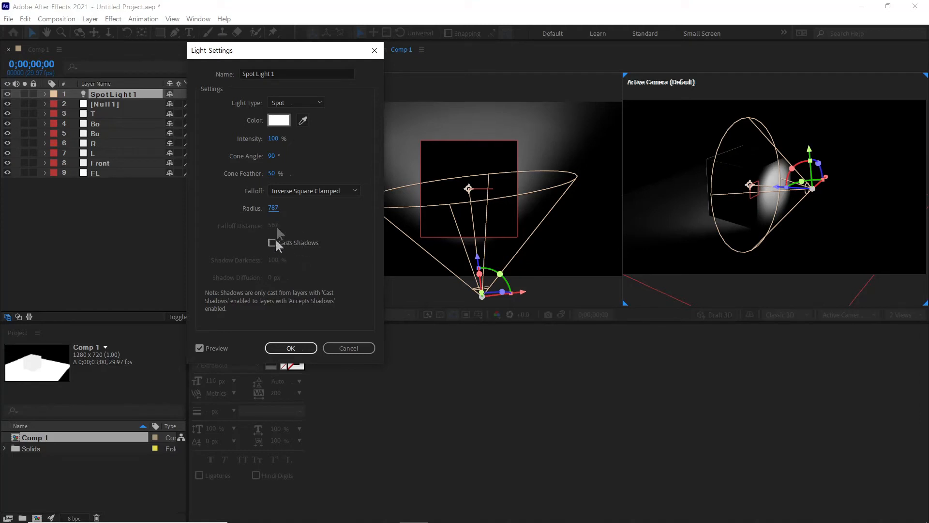
Set the spot light's falloff to None, turn on Casts Shadows, and apply the light settings
{"action": "left_click", "coordinate": [297, 190]}
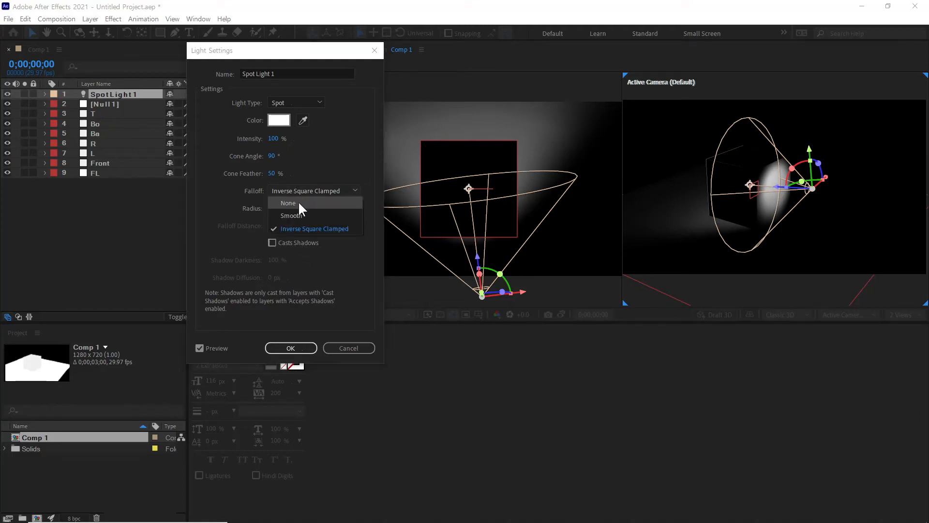
{"action": "left_click", "coordinate": [298, 203]}
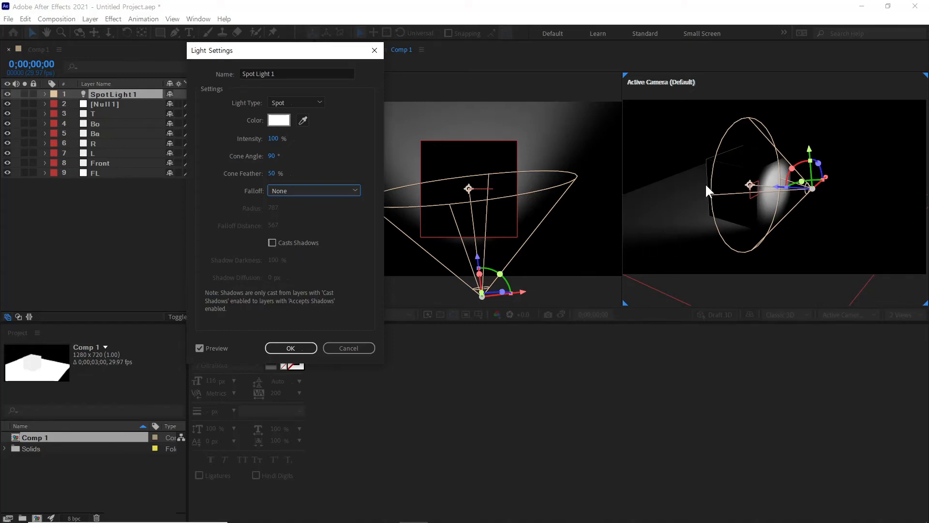
{"action": "left_click", "coordinate": [273, 243]}
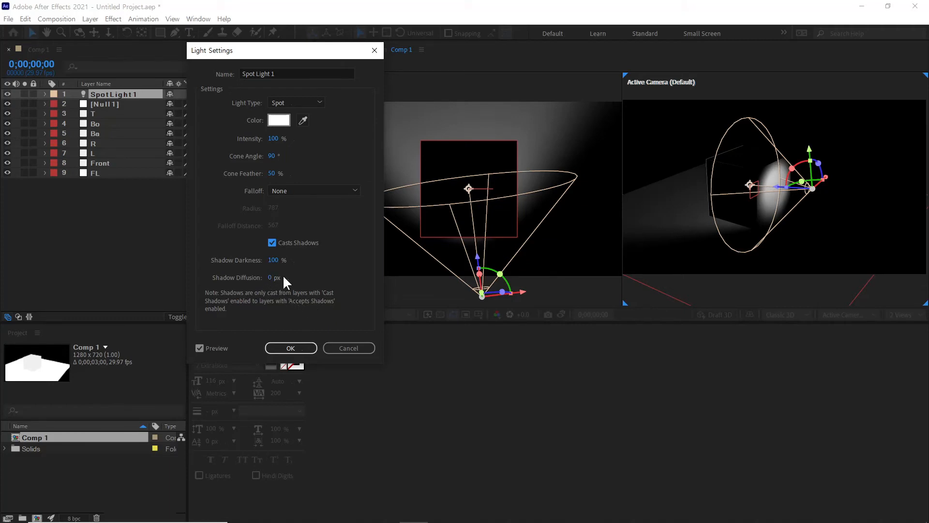
{"action": "left_click", "coordinate": [292, 347]}
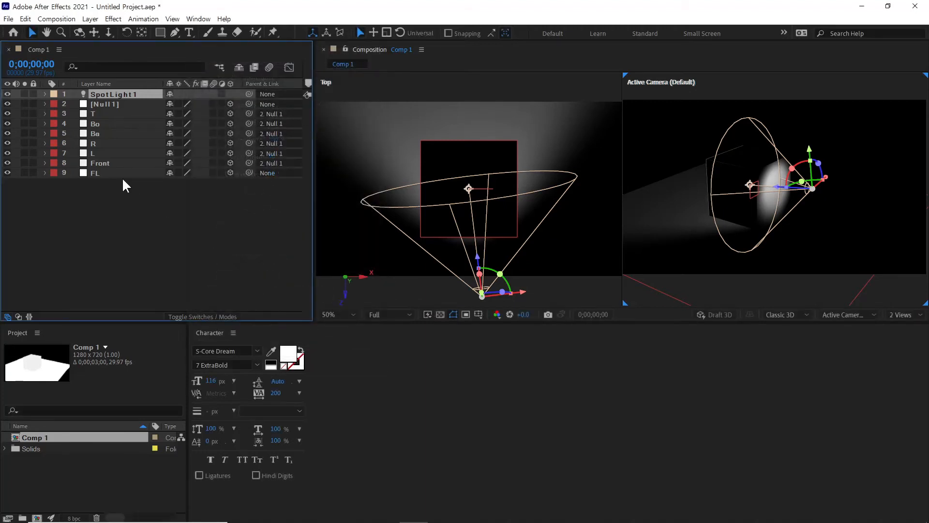
Select the cube's face layers from T to Front and the FL floor layer one by one to review them
{"action": "left_click", "coordinate": [97, 113]}
{"action": "left_click", "coordinate": [97, 124]}
{"action": "left_click", "coordinate": [99, 133]}
{"action": "left_click", "coordinate": [100, 144]}
{"action": "left_click", "coordinate": [100, 153]}
{"action": "left_click", "coordinate": [101, 163]}
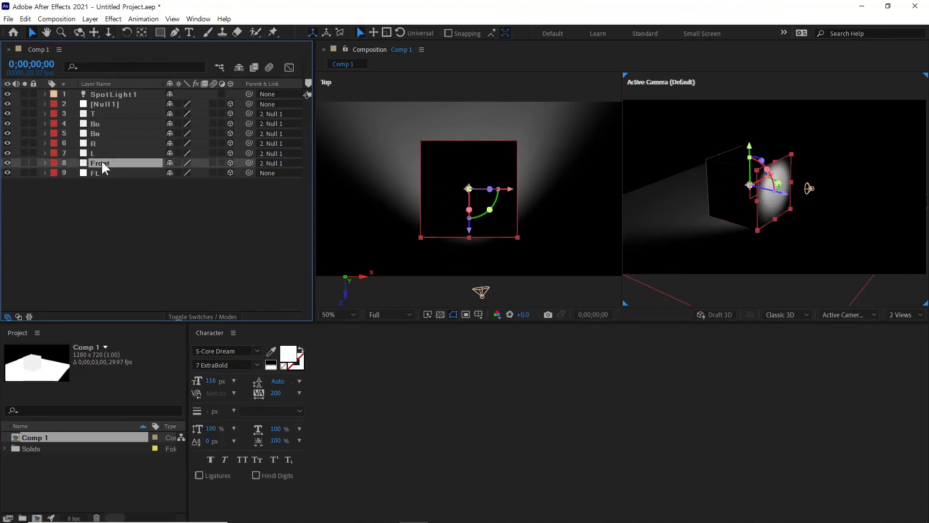
{"action": "left_click", "coordinate": [97, 173]}
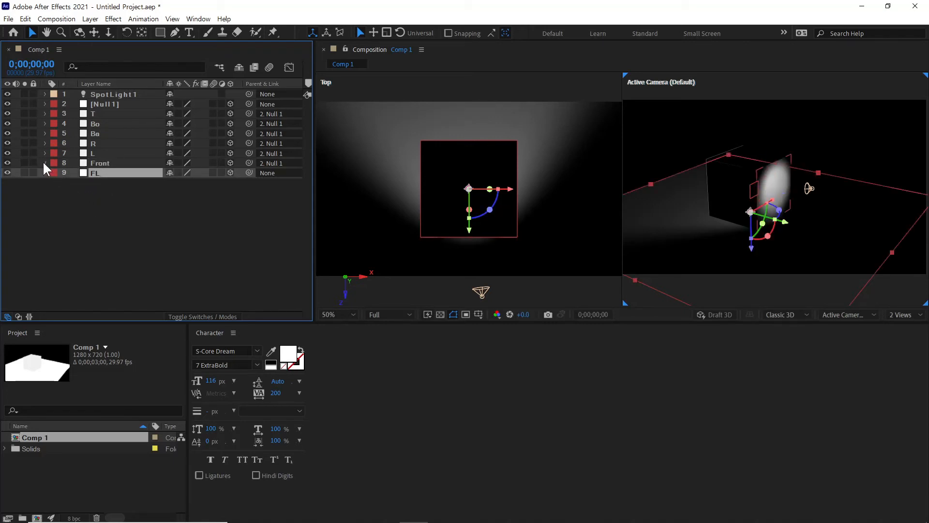
Turn on Casts Shadows in the Front layer's Material Options and collapse the layer
{"action": "left_click", "coordinate": [44, 162]}
{"action": "left_click", "coordinate": [102, 163]}
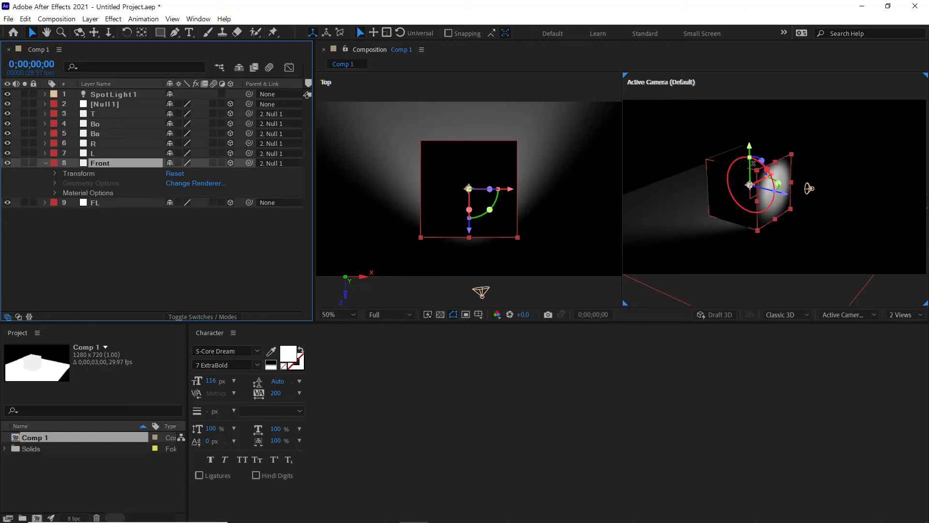
{"action": "left_click", "coordinate": [72, 193]}
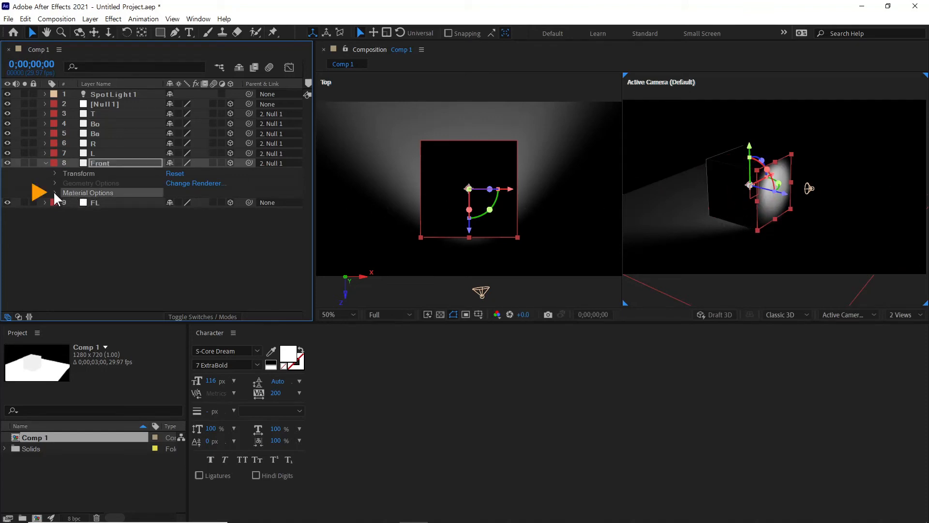
{"action": "left_click", "coordinate": [54, 193]}
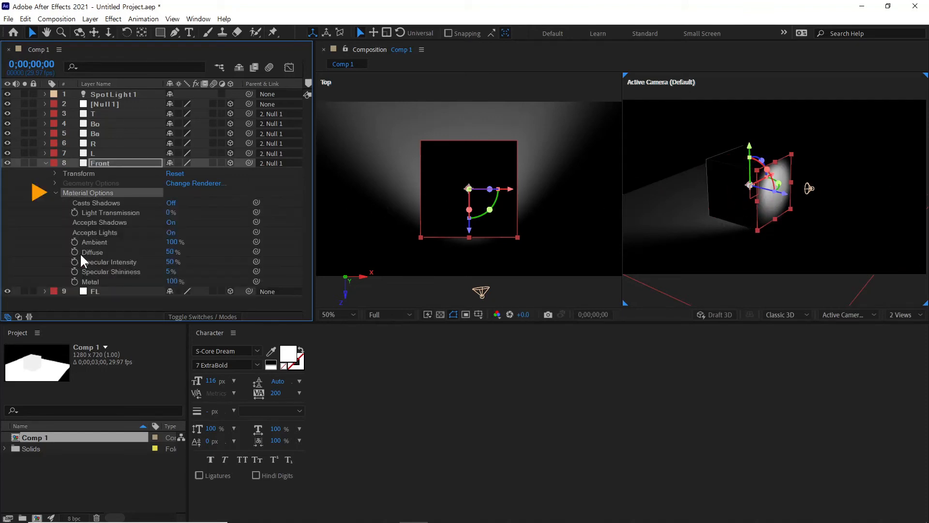
{"action": "left_click", "coordinate": [112, 202]}
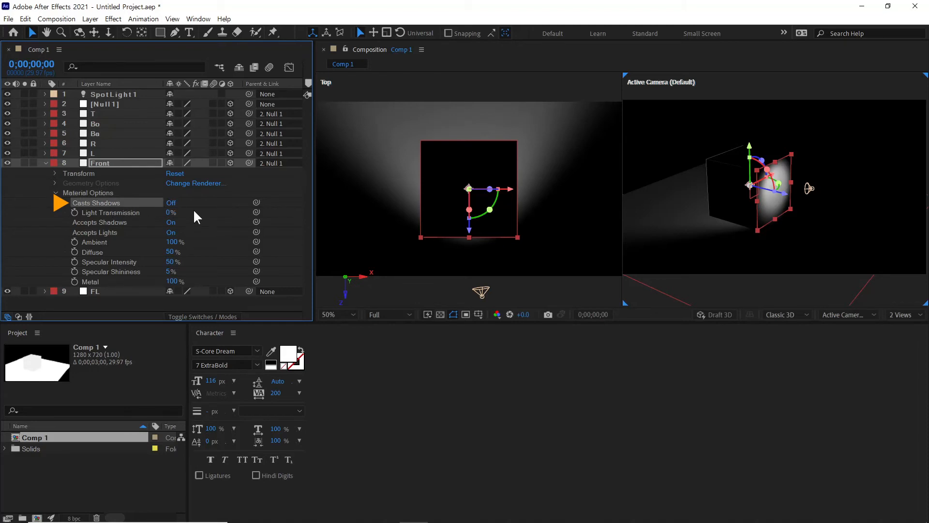
{"action": "left_click", "coordinate": [171, 203]}
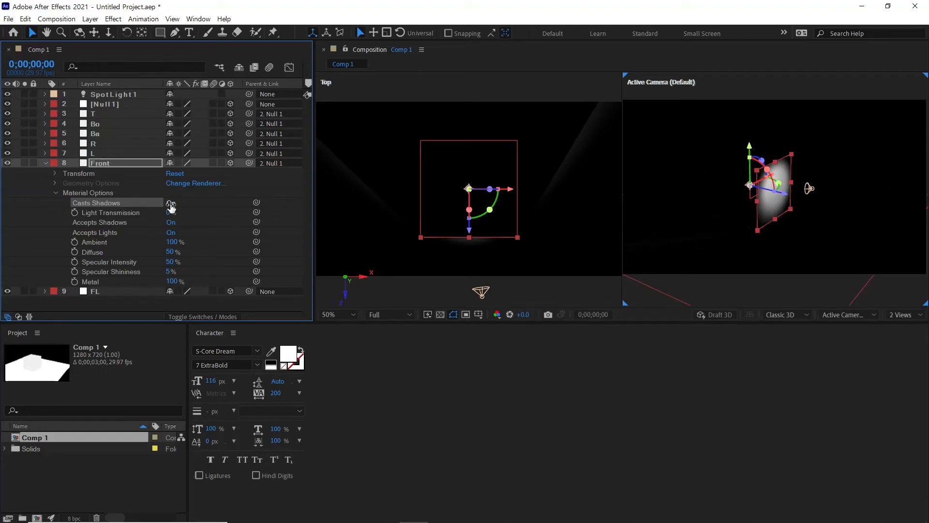
{"action": "left_click", "coordinate": [45, 162]}
Turn on Casts Shadows in the L layer's Material Options and collapse the layer
{"action": "left_click", "coordinate": [91, 152]}
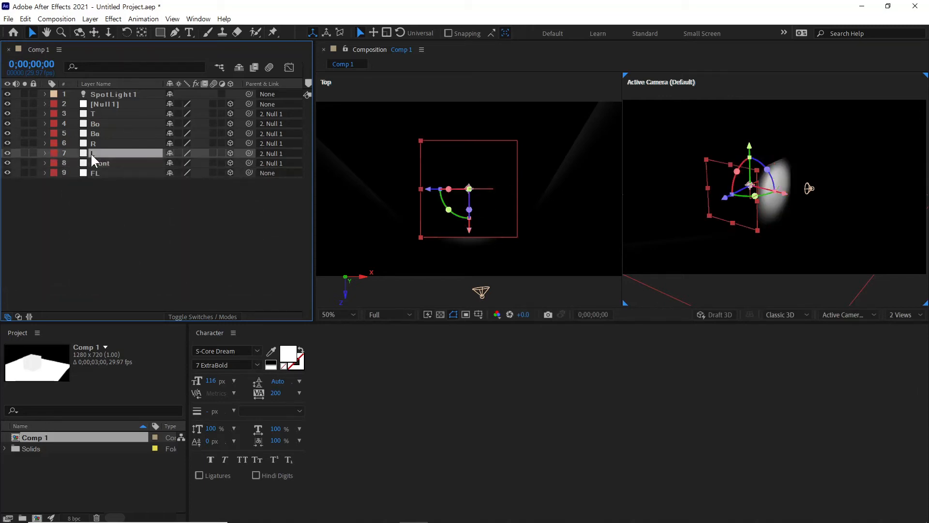
{"action": "left_click", "coordinate": [46, 153]}
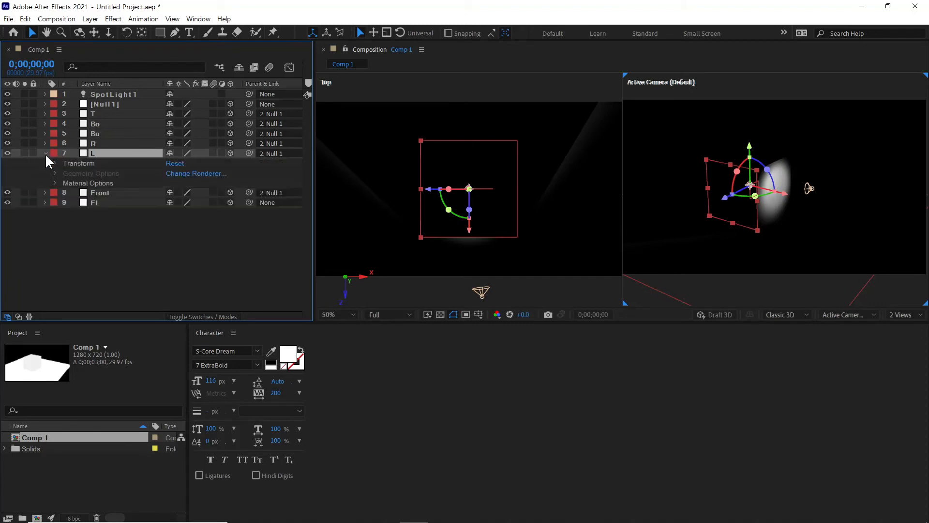
{"action": "left_click", "coordinate": [55, 182]}
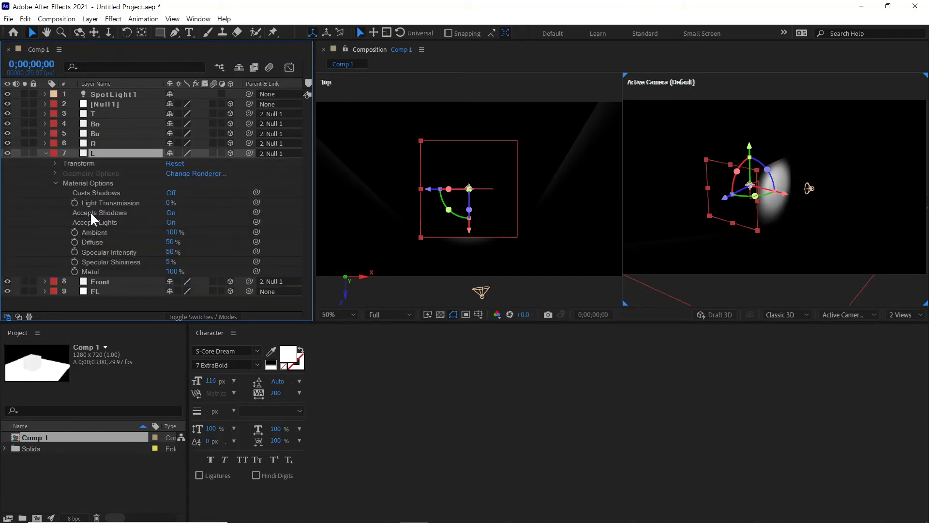
{"action": "left_click", "coordinate": [171, 193]}
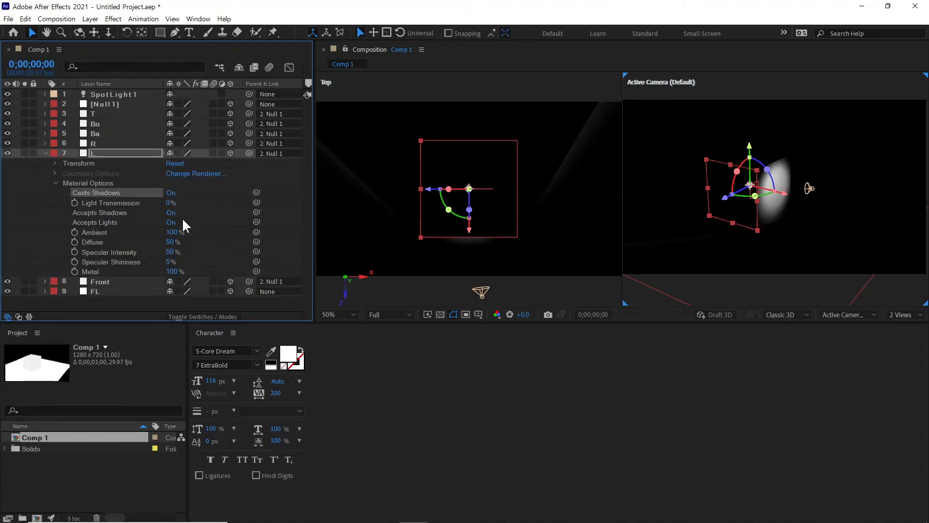
{"action": "left_click", "coordinate": [45, 153]}
Reveal the R layer's Material Options, turn on Casts Shadows, and collapse the layer
{"action": "left_click", "coordinate": [94, 143]}
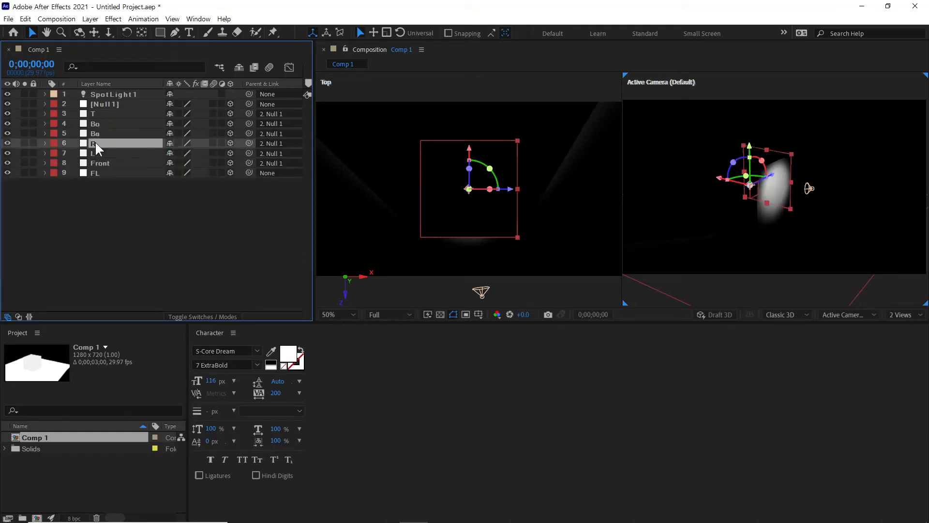
{"action": "key", "text": "a"}
{"action": "key", "text": "a"}
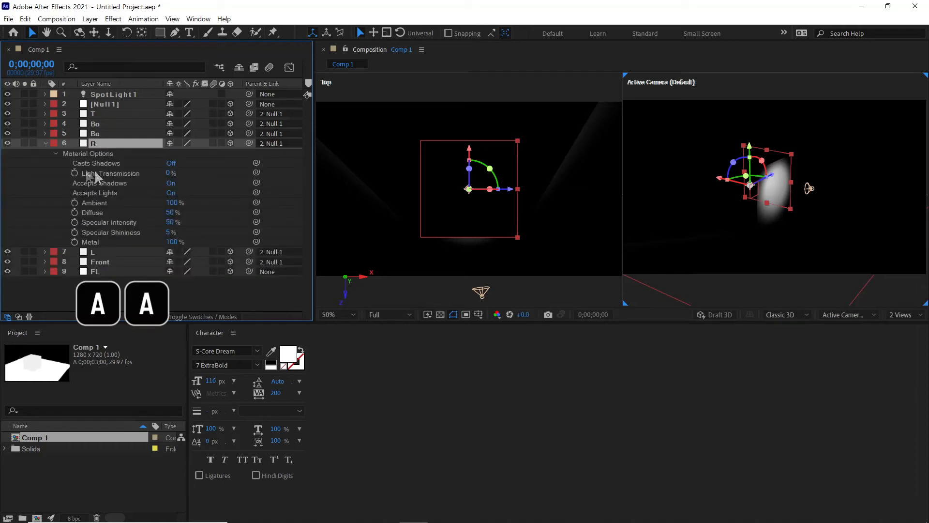
{"action": "left_click", "coordinate": [172, 163]}
{"action": "left_click", "coordinate": [45, 143]}
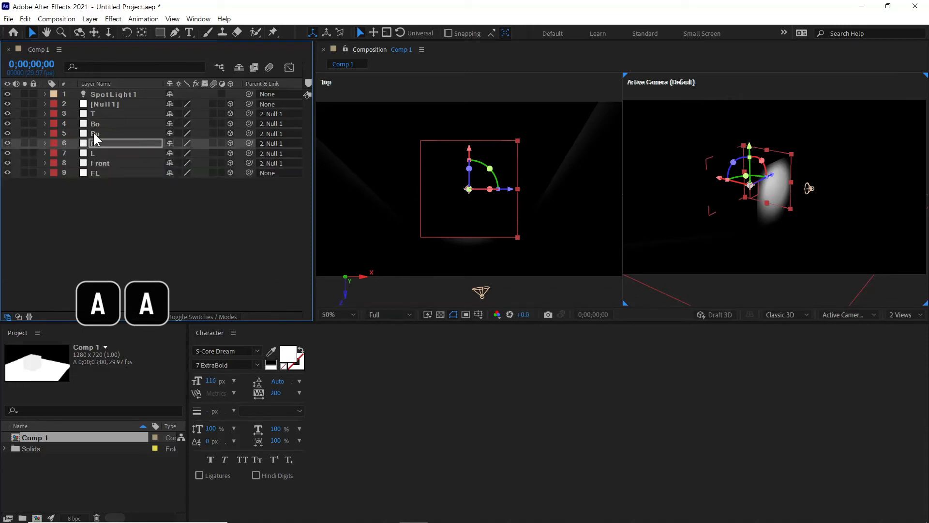
Reveal the Material Options of the Bo layer directly above R and turn on Casts Shadows
{"action": "left_click", "coordinate": [94, 133]}
{"action": "key", "text": "a"}
{"action": "key", "text": "a"}
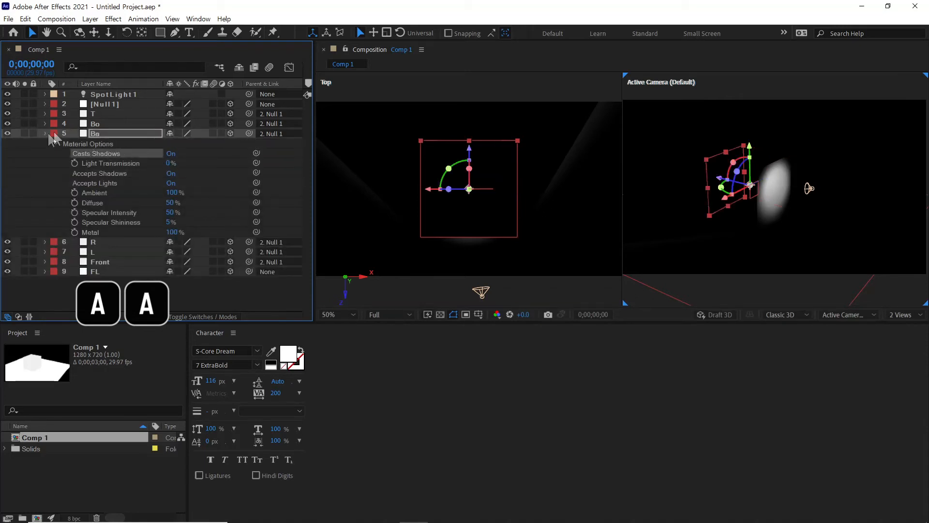
Turn on Casts Shadows in the Material Options of the Bo layer directly below T, and collapse both opened Bo layers
{"action": "left_click", "coordinate": [45, 133]}
{"action": "left_click", "coordinate": [95, 123]}
{"action": "key", "text": "a"}
{"action": "key", "text": "a"}
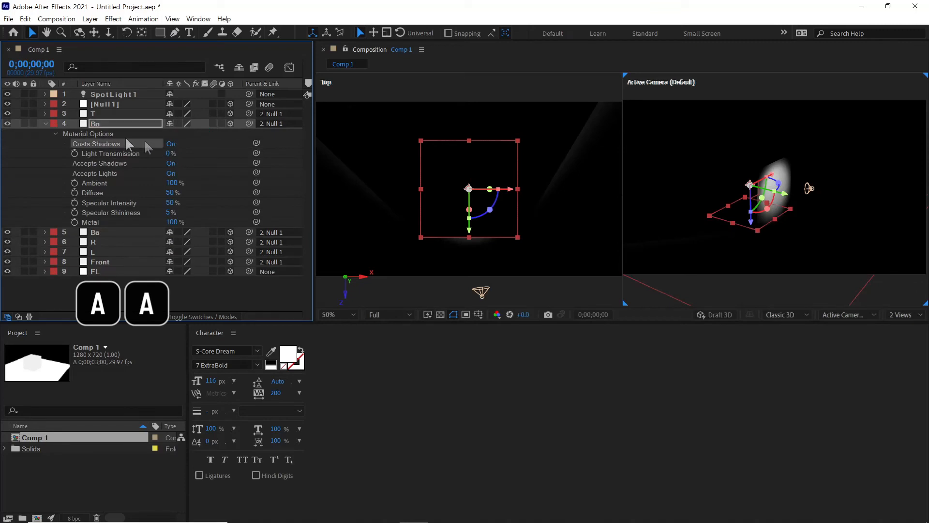
{"action": "left_click", "coordinate": [45, 123]}
Reveal the T layer's Material Options, turn on Casts Shadows, and collapse the layer
{"action": "left_click", "coordinate": [94, 114]}
{"action": "key", "text": "a"}
{"action": "key", "text": "a"}
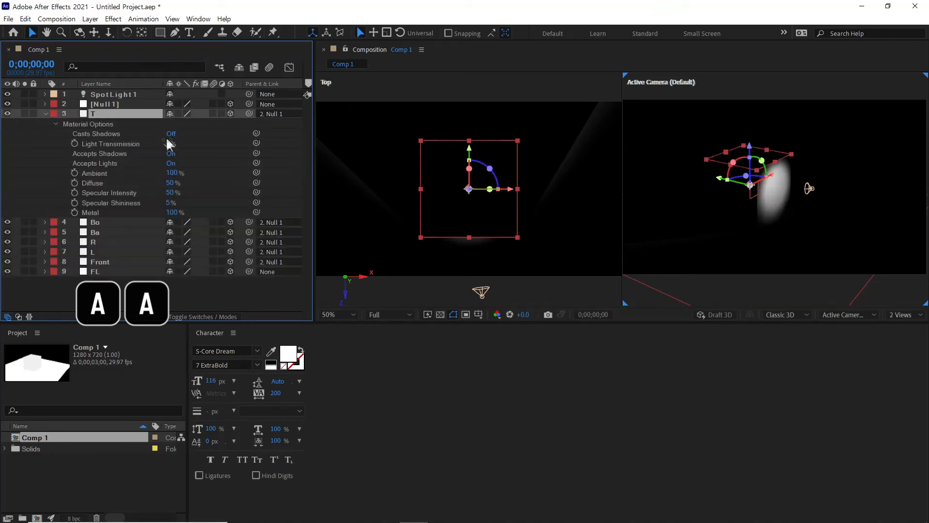
{"action": "left_click", "coordinate": [171, 134]}
{"action": "left_click", "coordinate": [45, 114]}
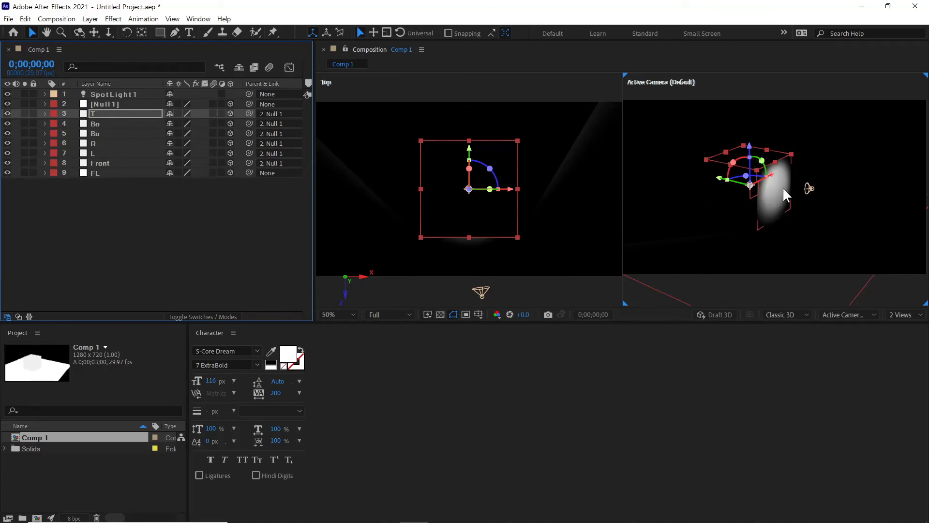
Move Spot Light 1 farther away in front of the cube in the Top view and raise it in the Active Camera view
{"action": "left_click", "coordinate": [115, 93]}
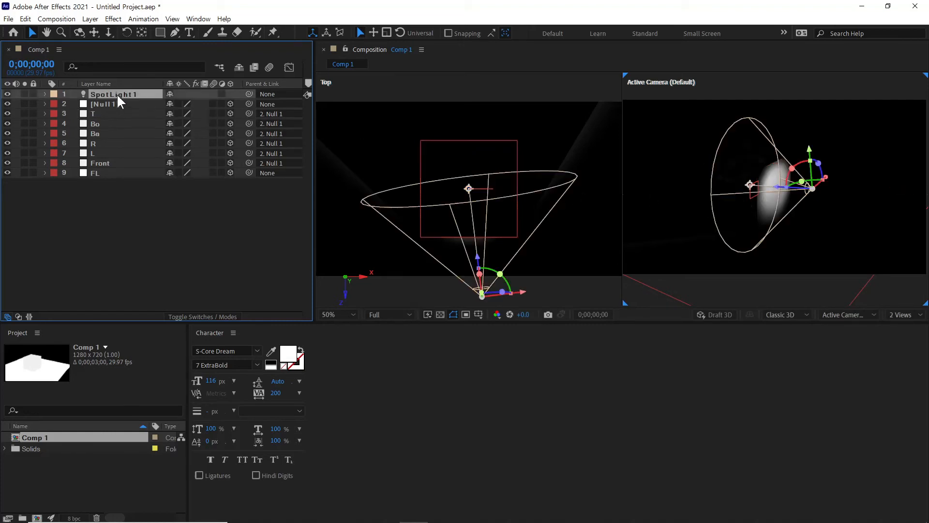
{"action": "scroll", "coordinate": [780, 196], "scroll_direction": "down", "scroll_amount": 2}
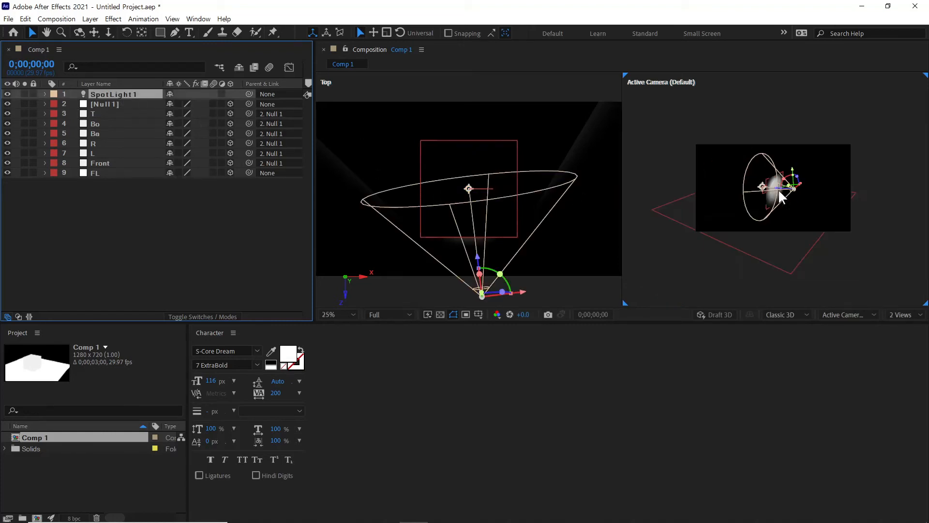
{"action": "scroll", "coordinate": [438, 187], "scroll_direction": "down", "scroll_amount": 2}
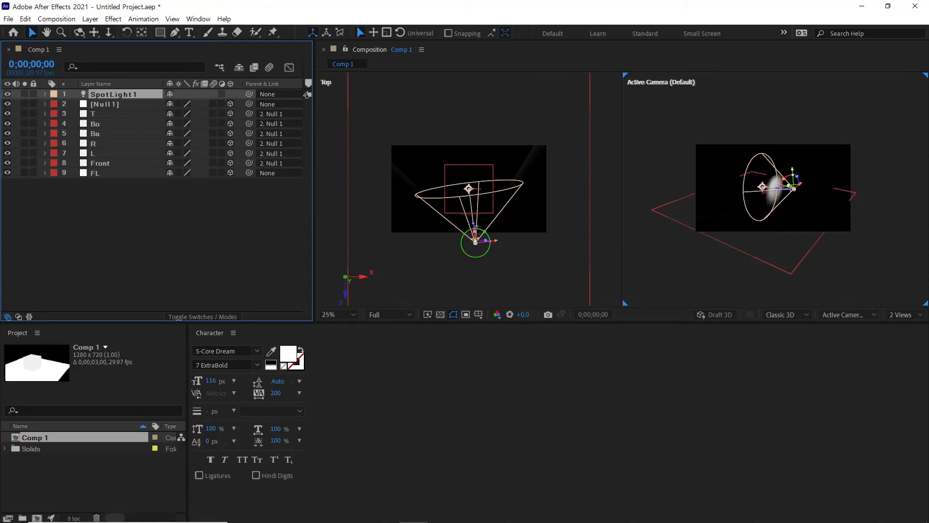
{"action": "left_click_drag", "start_coordinate": [486, 238], "coordinate": [494, 294]}
{"action": "left_click", "coordinate": [834, 165]}
{"action": "left_click_drag", "start_coordinate": [833, 164], "coordinate": [833, 140]}
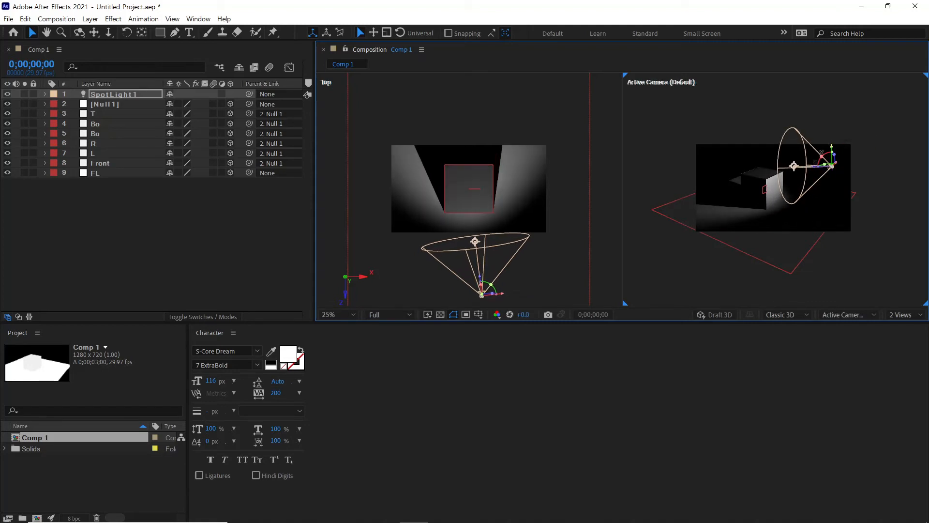
Reposition the spot light's point of interest lower in the Active Camera view so the light aims down toward the cube and floor
{"action": "left_click_drag", "start_coordinate": [794, 168], "coordinate": [793, 177]}
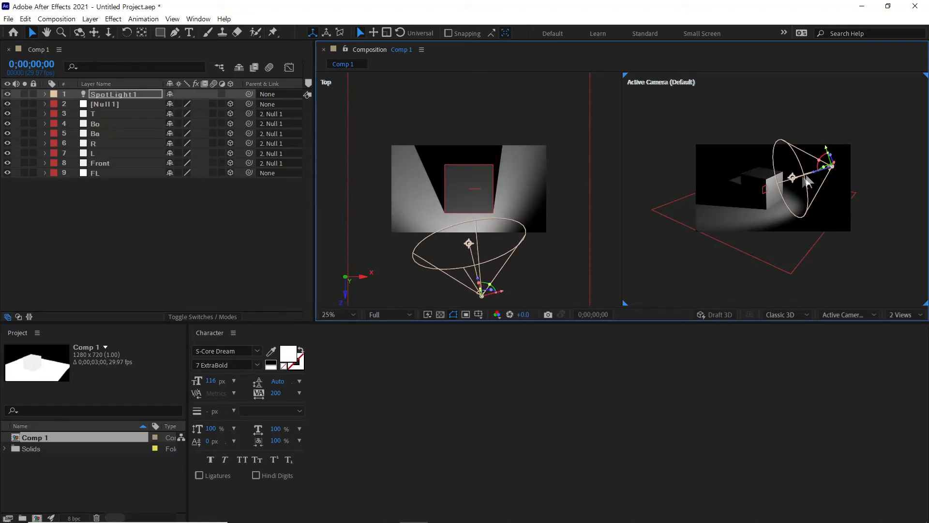
{"action": "left_click_drag", "start_coordinate": [793, 176], "coordinate": [806, 206]}
{"action": "scroll", "coordinate": [785, 214], "scroll_direction": "up", "scroll_amount": 1}
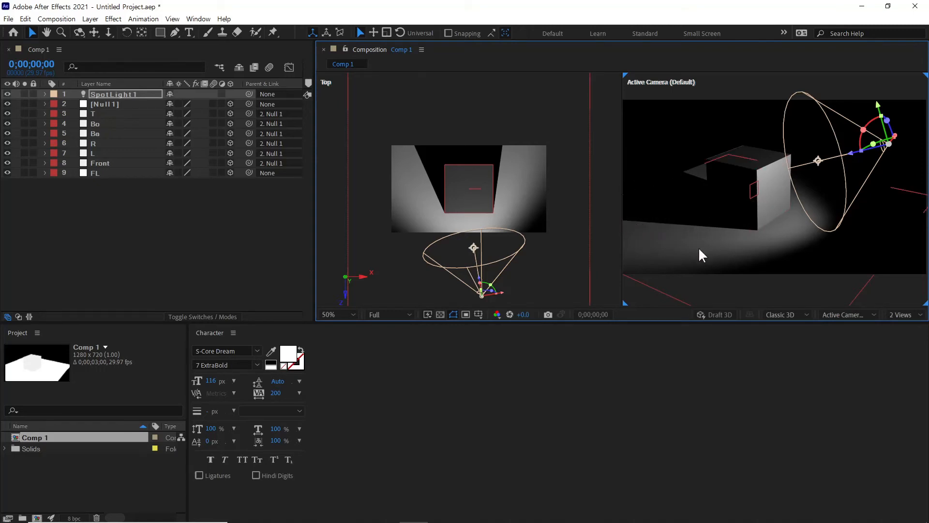
Try a Shadow Darkness of 60% in Spot Light 1's light settings and set it to 80%
{"action": "left_click", "coordinate": [120, 101]}
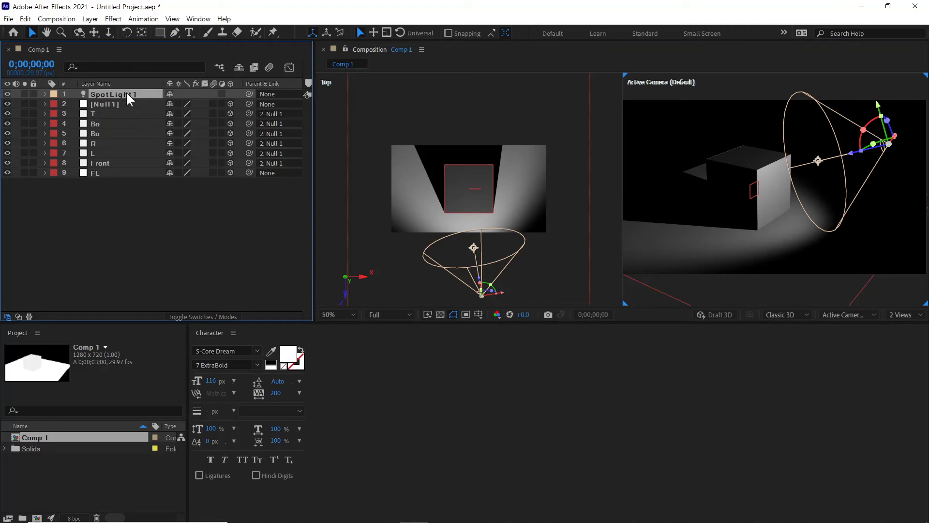
{"action": "double_click", "coordinate": [124, 91]}
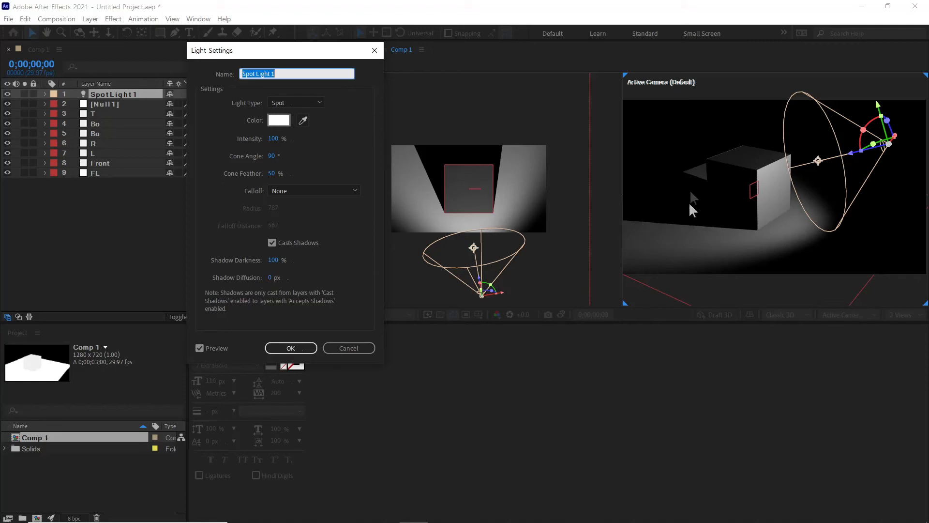
{"action": "left_click", "coordinate": [274, 260]}
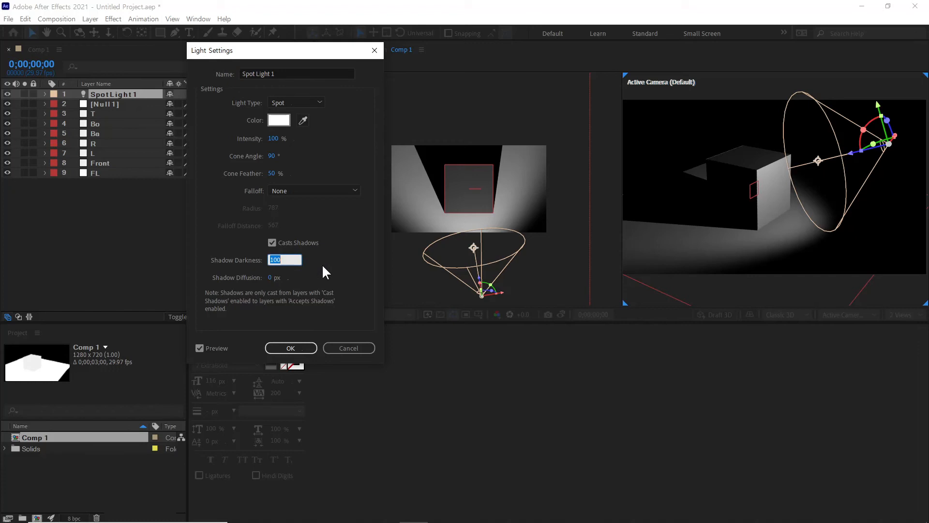
{"action": "type", "text": "60"}
{"action": "key", "text": "Return"}
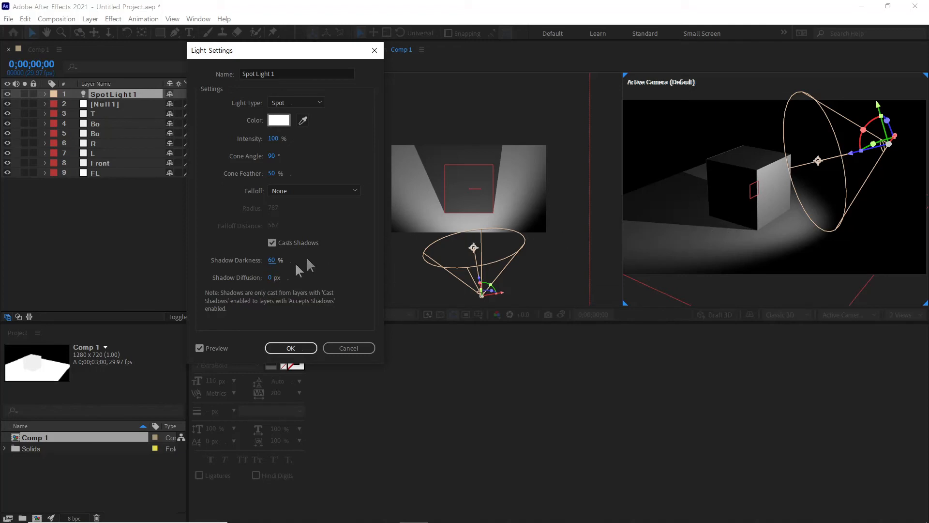
{"action": "left_click", "coordinate": [272, 260]}
{"action": "type", "text": "80"}
{"action": "key", "text": "Return"}
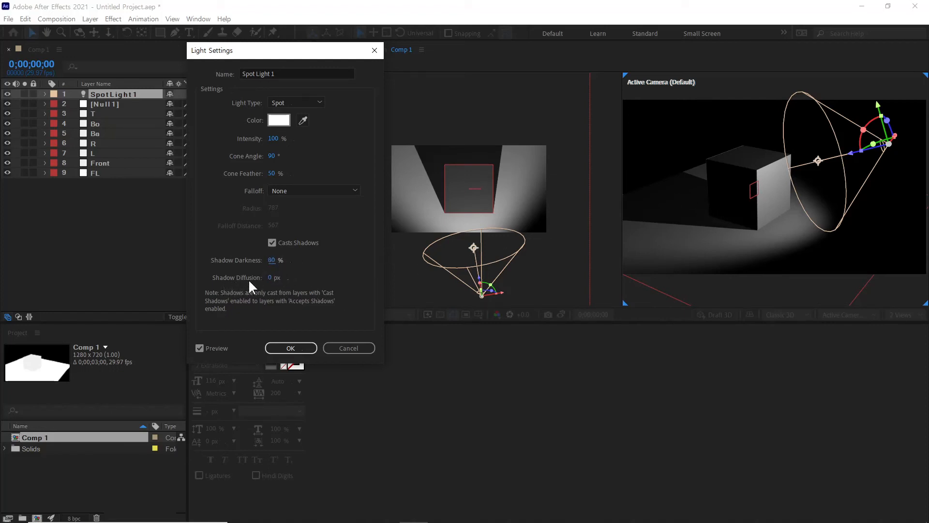
Set Spot Light 1's Shadow Diffusion to 196 px and Shadow Darkness to 90%, apply the settings, and deselect the light
{"action": "left_click", "coordinate": [262, 280]}
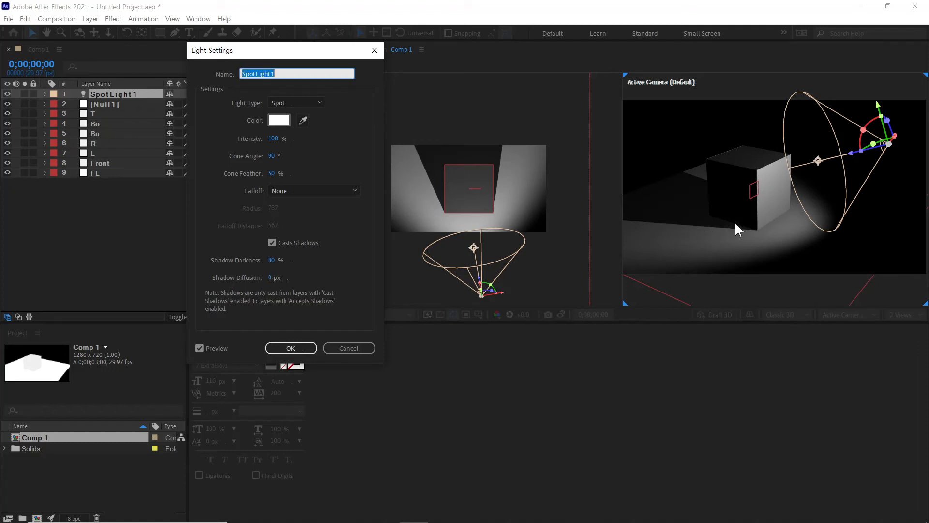
{"action": "left_click_drag", "start_coordinate": [274, 280], "coordinate": [385, 282]}
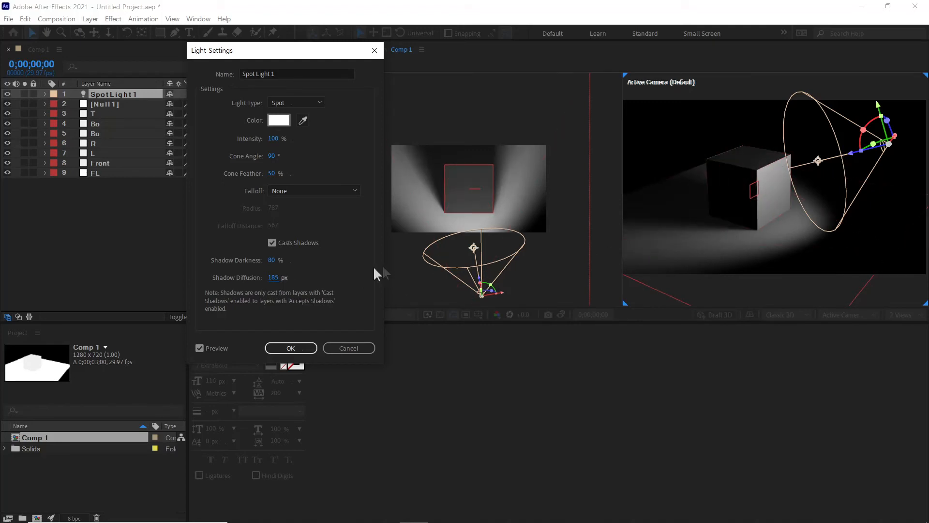
{"action": "left_click_drag", "start_coordinate": [279, 281], "coordinate": [284, 281]}
{"action": "left_click", "coordinate": [275, 260]}
{"action": "left_click", "coordinate": [357, 265]}
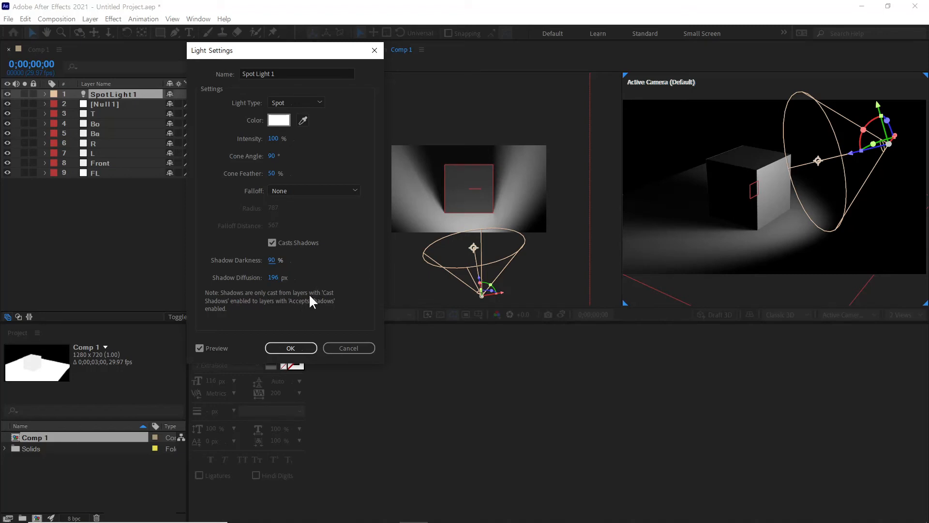
{"action": "left_click", "coordinate": [304, 349]}
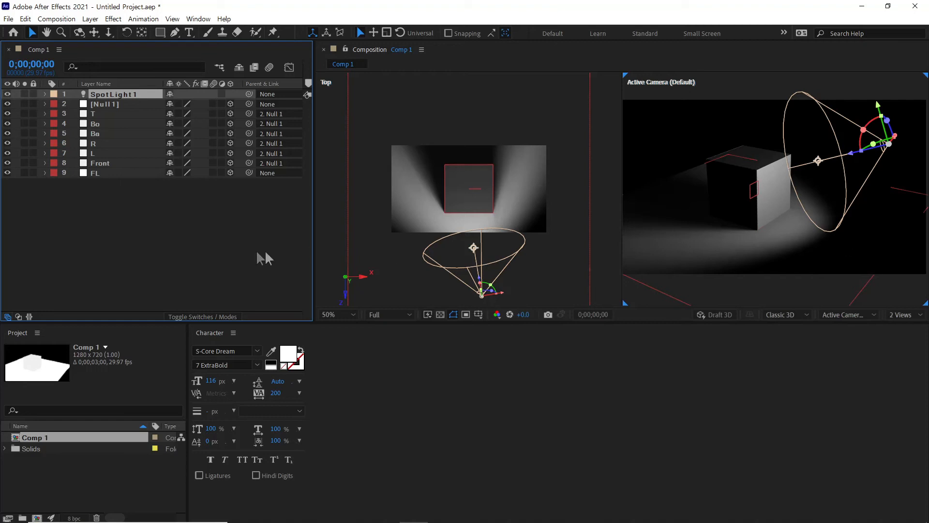
{"action": "left_click", "coordinate": [229, 238]}
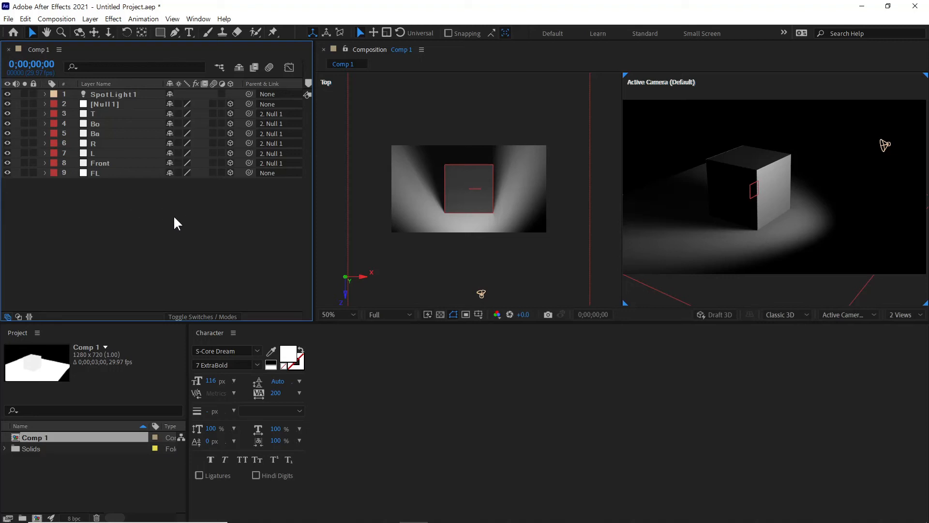
Add a new light of type Ambient to the composition
{"action": "right_click", "coordinate": [140, 203]}
{"action": "mouse_move", "coordinate": [164, 209]}
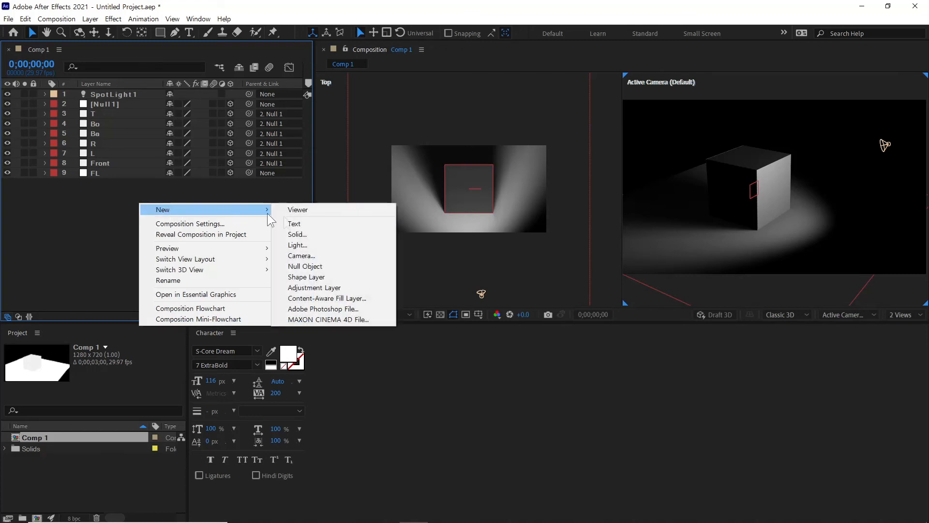
{"action": "left_click", "coordinate": [323, 245]}
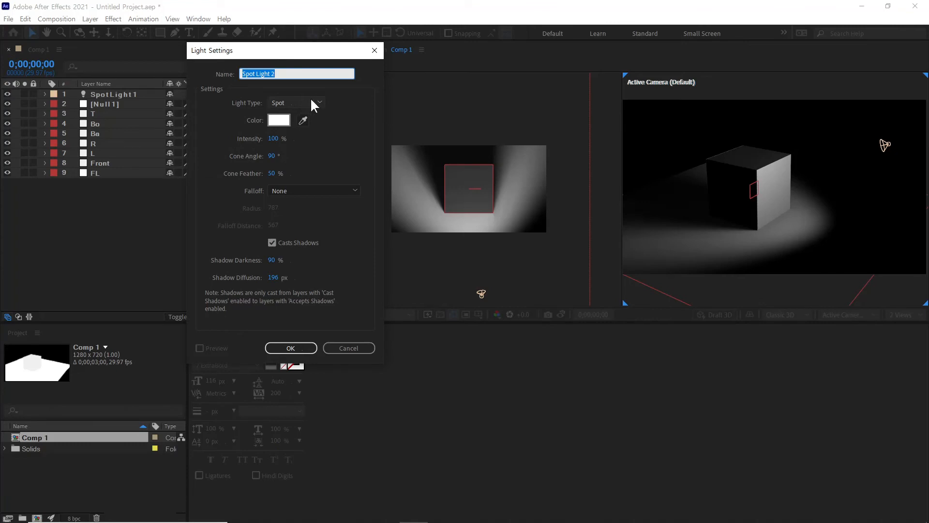
{"action": "left_click", "coordinate": [313, 104]}
{"action": "left_click", "coordinate": [303, 154]}
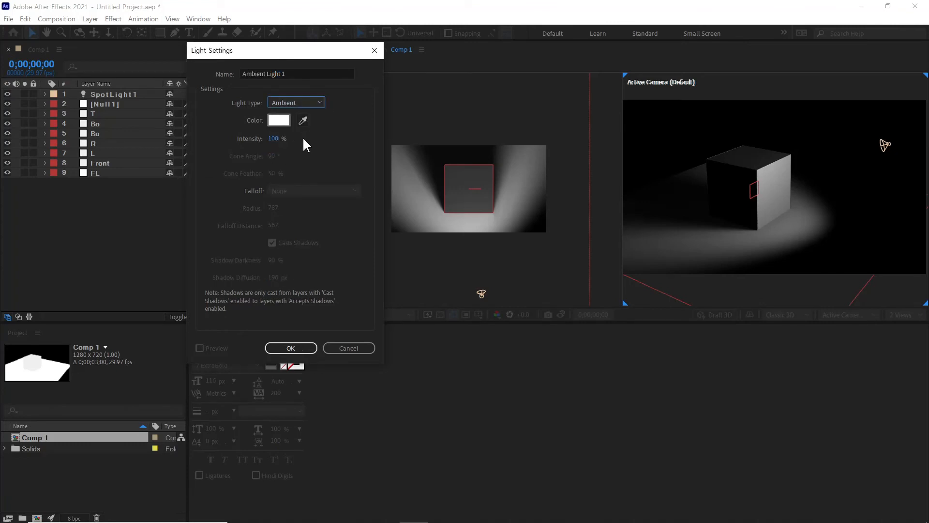
{"action": "left_click", "coordinate": [274, 140]}
{"action": "left_click", "coordinate": [341, 149]}
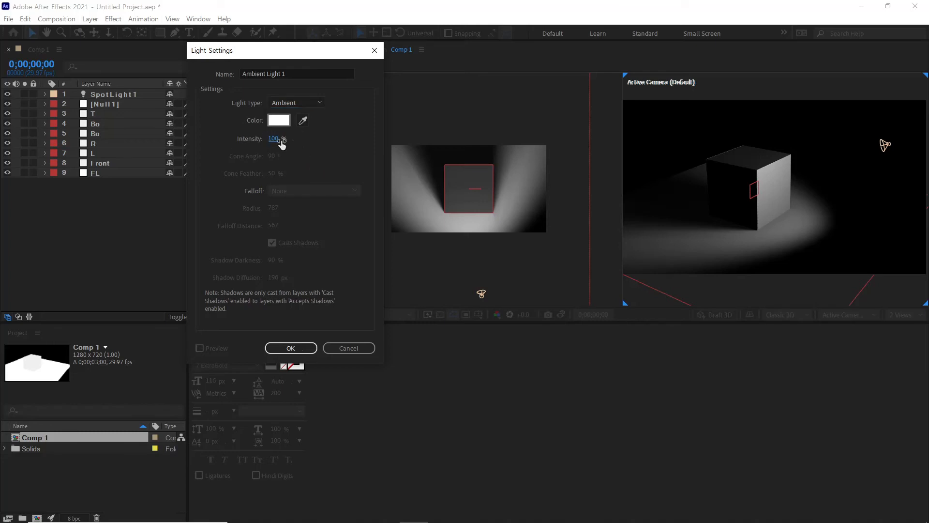
{"action": "left_click", "coordinate": [287, 348]}
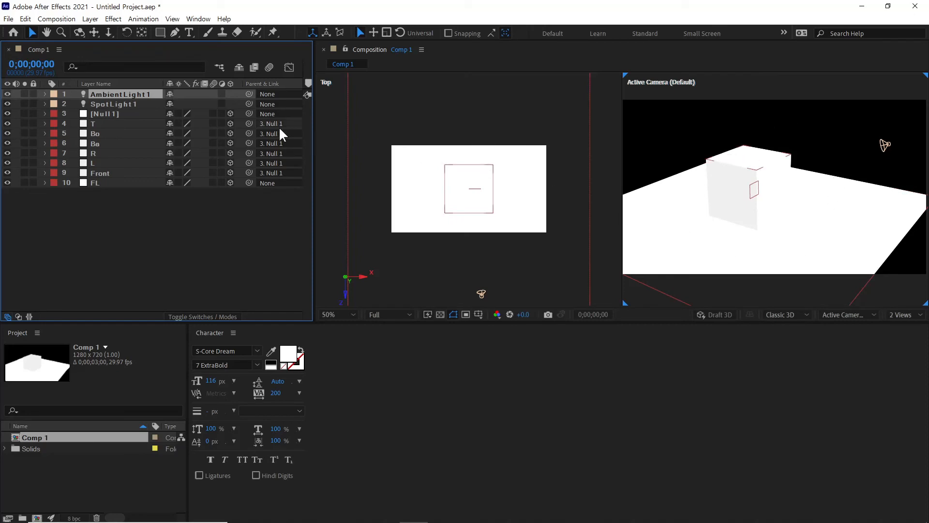
Set Ambient Light 1's intensity to 10% and apply the light settings
{"action": "double_click", "coordinate": [125, 94]}
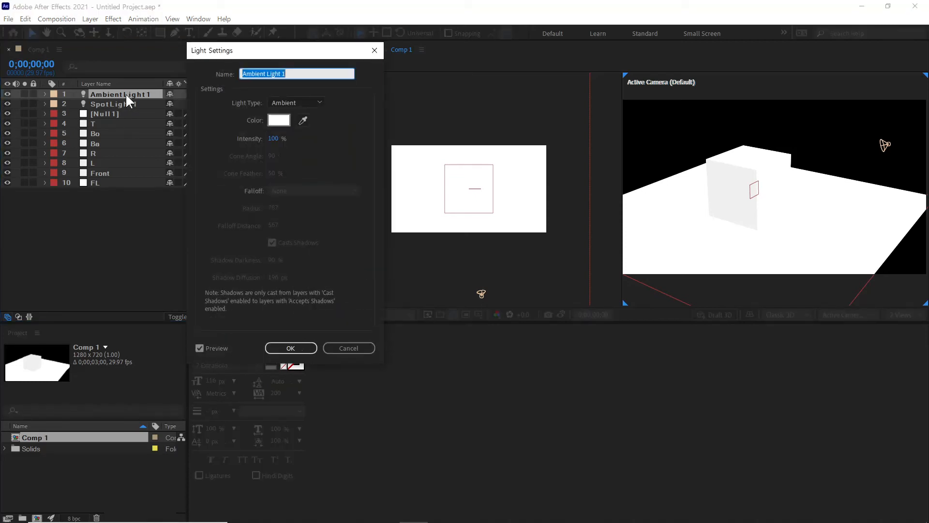
{"action": "left_click", "coordinate": [274, 139]}
{"action": "type", "text": "10"}
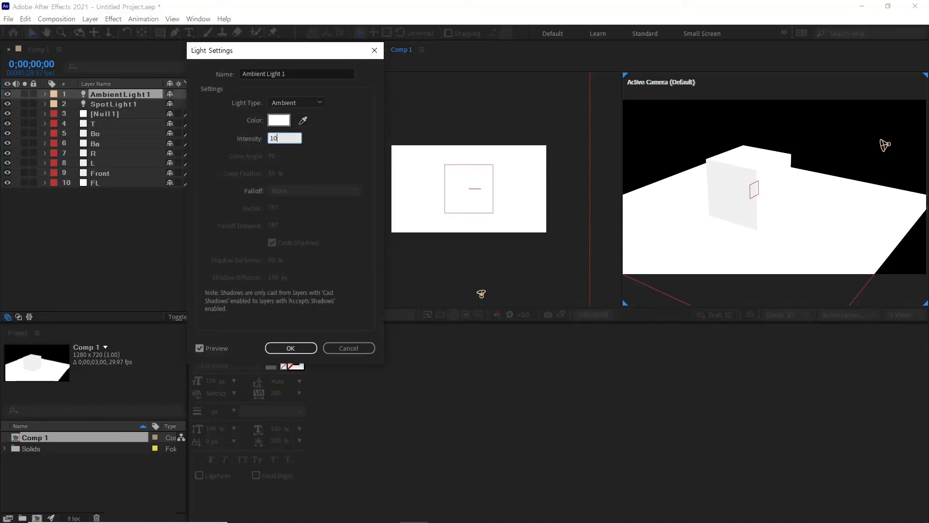
{"action": "left_click", "coordinate": [292, 345]}
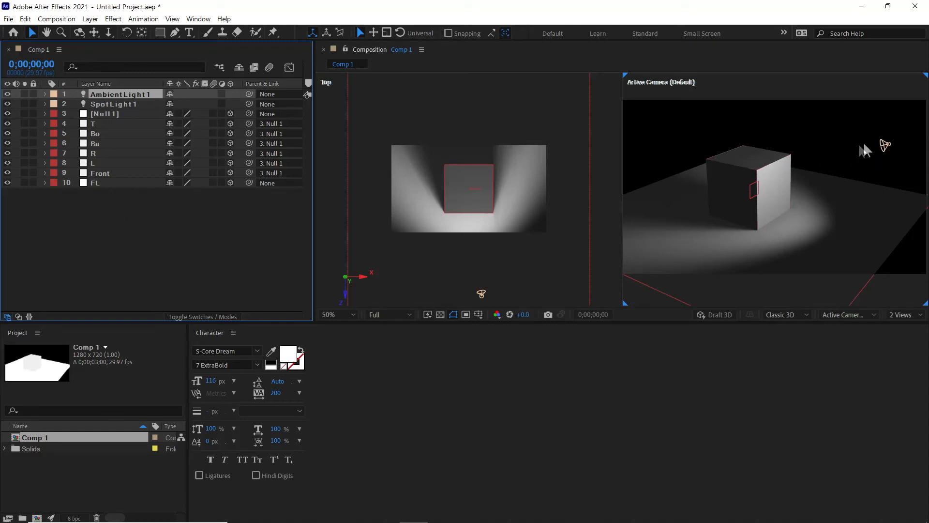
Select Spot Light 1, open its light settings, and set its intensity to 120%
{"action": "left_click", "coordinate": [885, 145]}
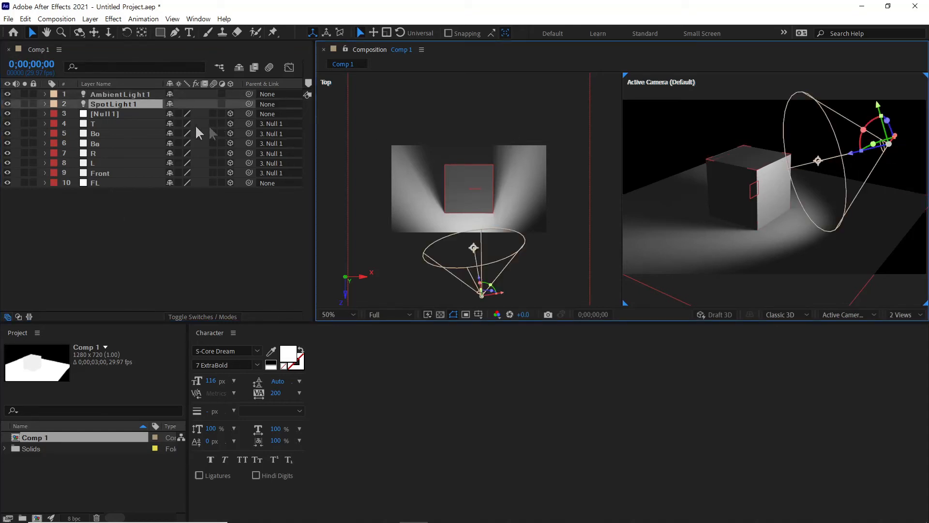
{"action": "double_click", "coordinate": [127, 103]}
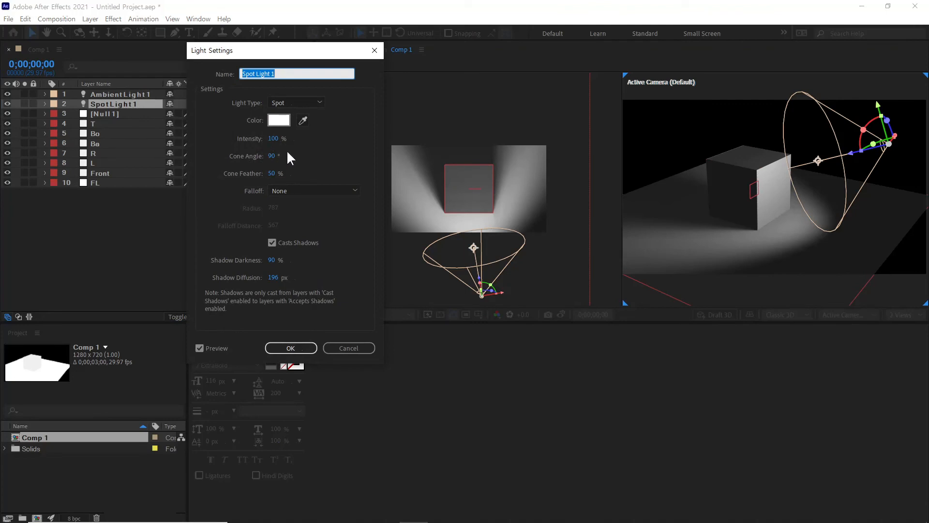
{"action": "left_click", "coordinate": [274, 138]}
{"action": "type", "text": "120"}
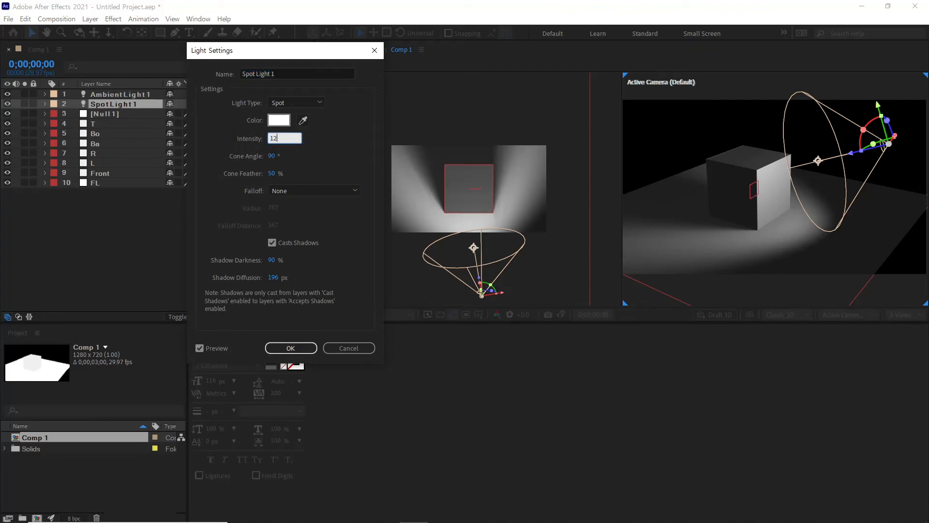
{"action": "left_click", "coordinate": [350, 141]}
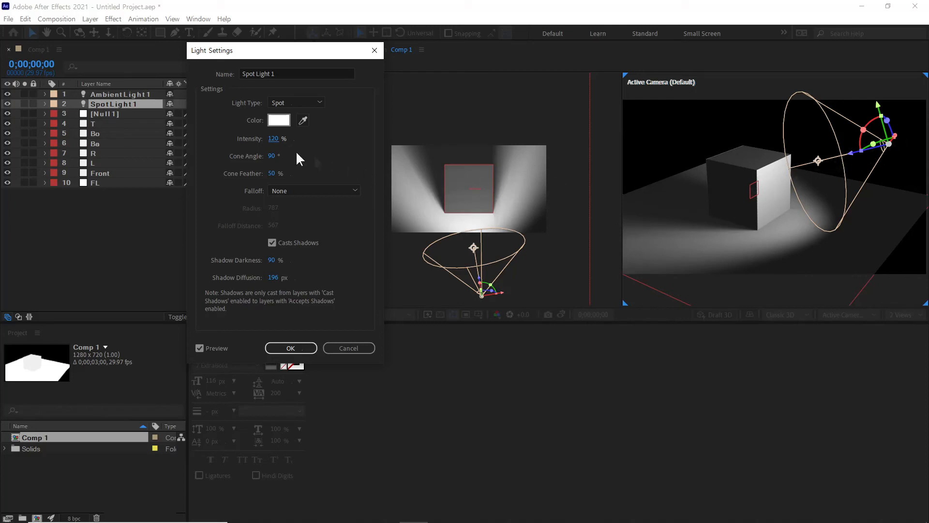
Try Spot Light 1's intensity at 163%, restore it to 120%, and apply the light settings
{"action": "left_click_drag", "start_coordinate": [272, 137], "coordinate": [310, 144]}
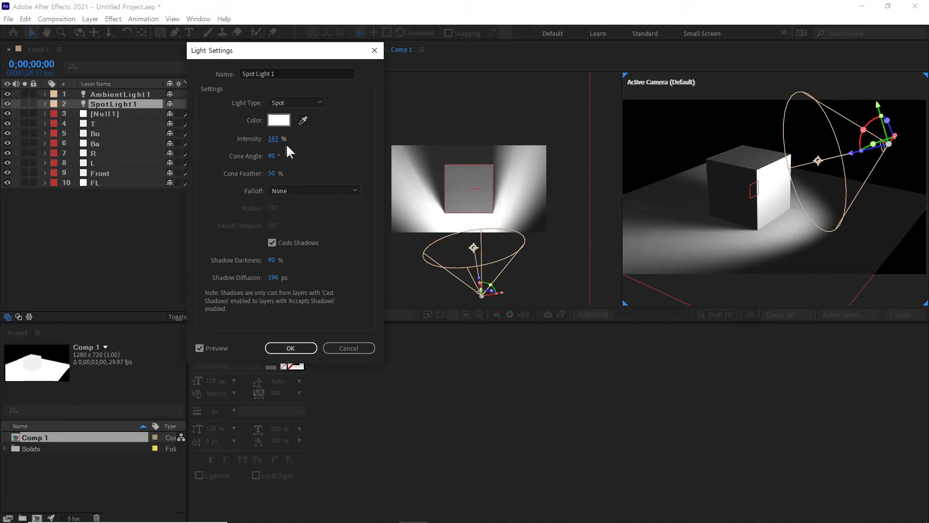
{"action": "left_click", "coordinate": [273, 139]}
{"action": "type", "text": "120"}
{"action": "key", "text": "Return"}
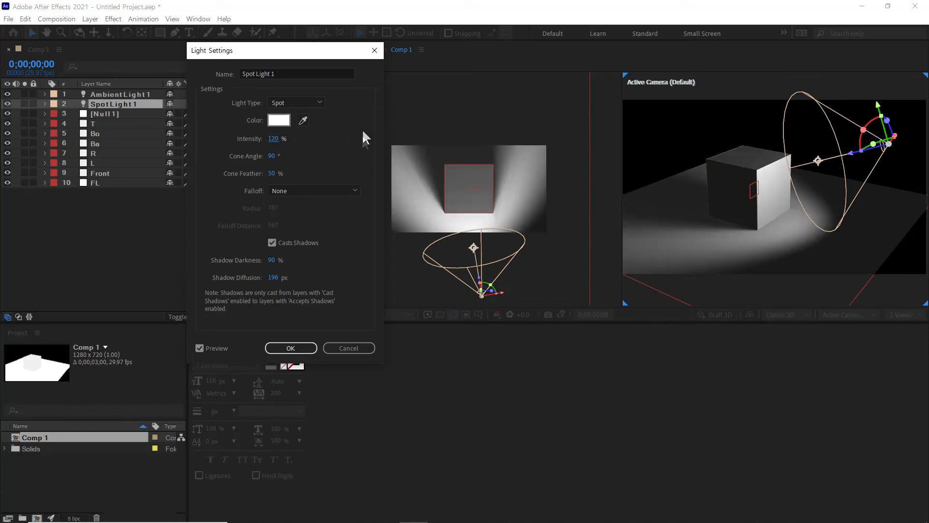
{"action": "left_click", "coordinate": [298, 347]}
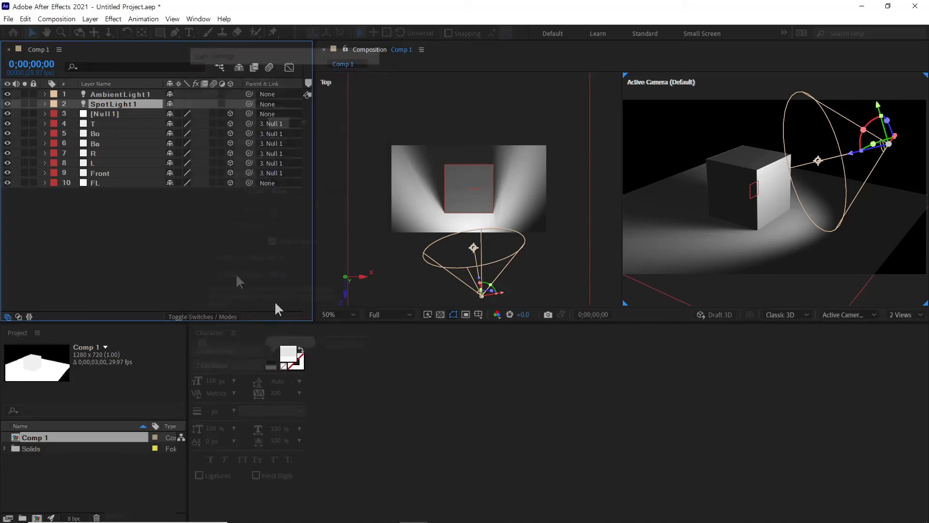
{"action": "left_click", "coordinate": [178, 230]}
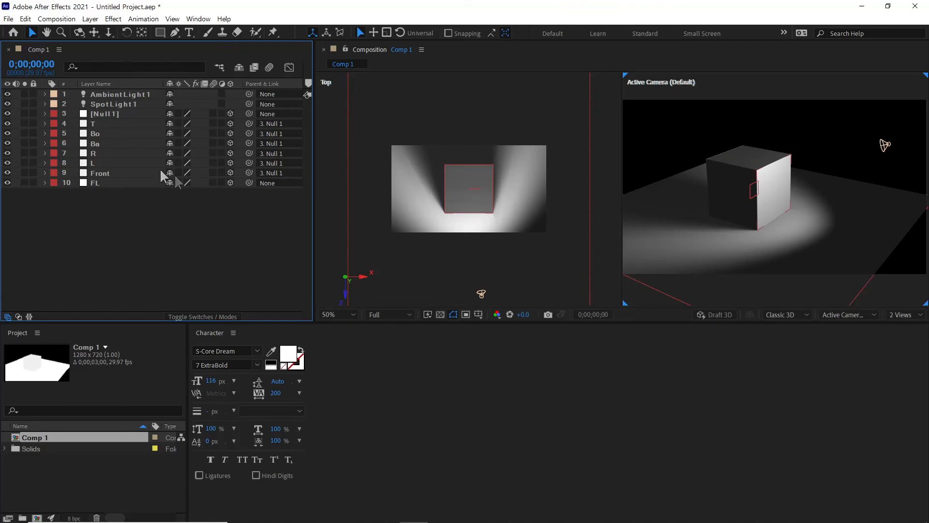
Select Null 1 and hide the Parent & Link column in the timeline
{"action": "left_click", "coordinate": [110, 116]}
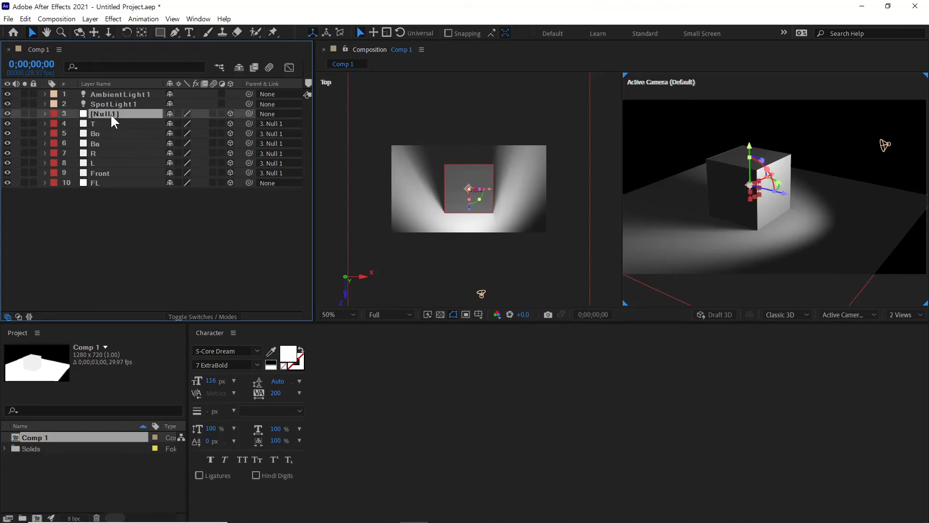
{"action": "right_click", "coordinate": [266, 82]}
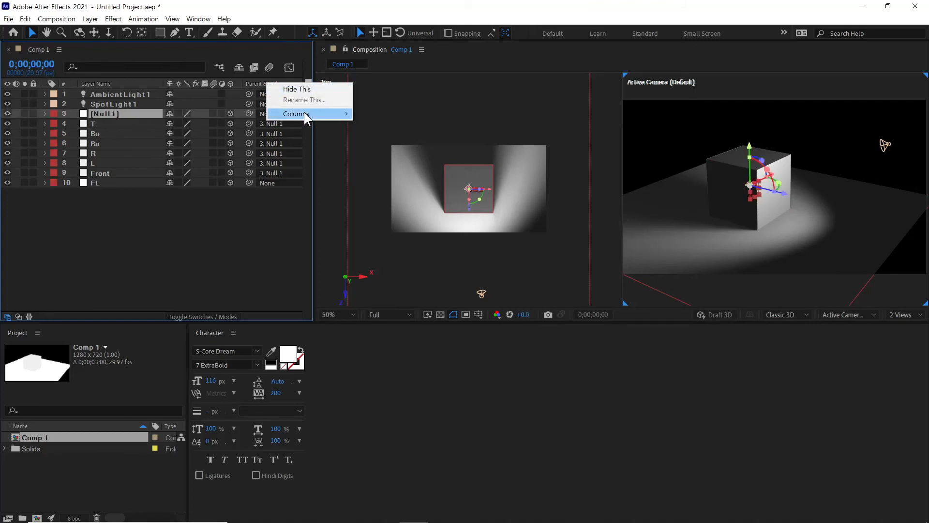
{"action": "mouse_move", "coordinate": [304, 112]}
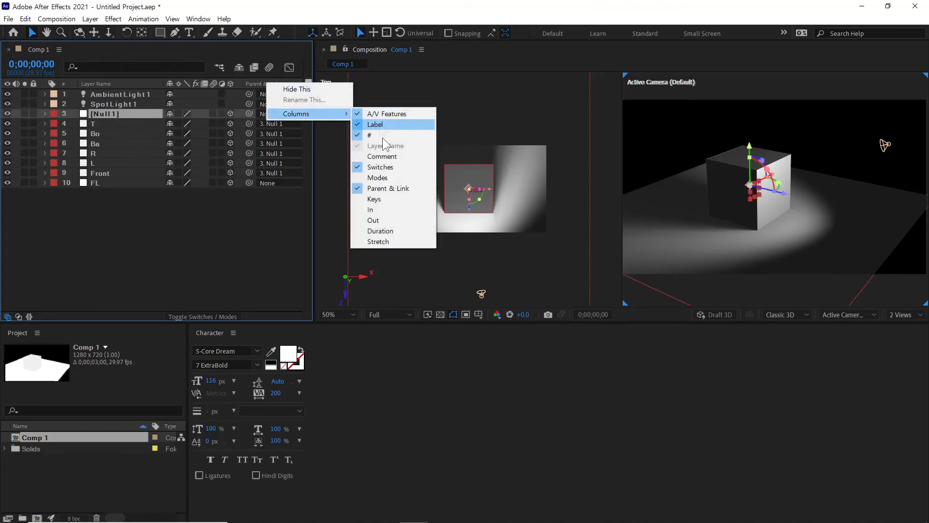
{"action": "left_click", "coordinate": [408, 188]}
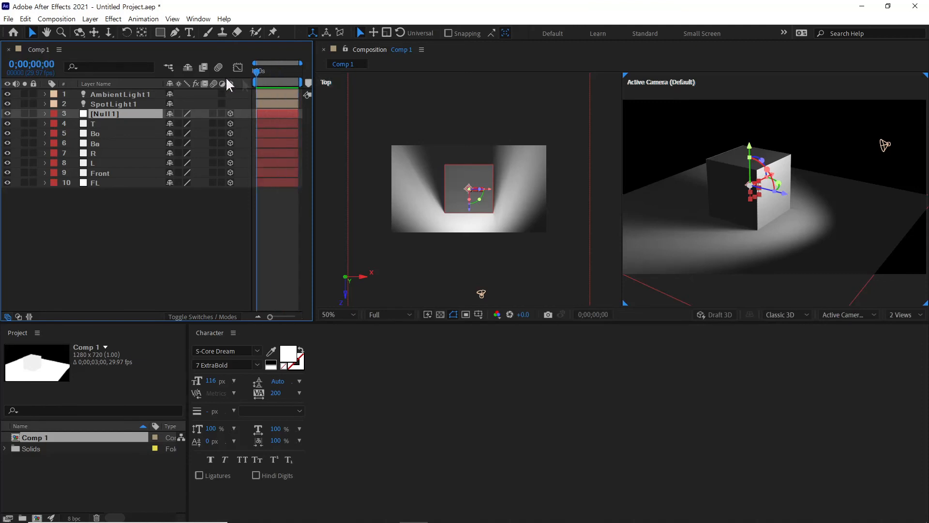
{"action": "left_click", "coordinate": [342, 85]}
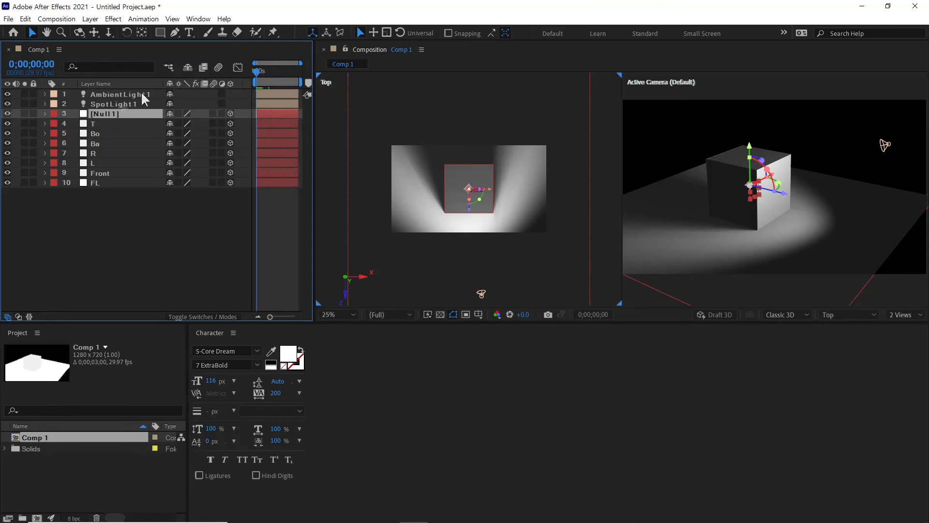
Keyframe Null 1's Y Rotation from 0° at the first frame to 180° at 0;00;02;29
{"action": "left_click", "coordinate": [44, 113]}
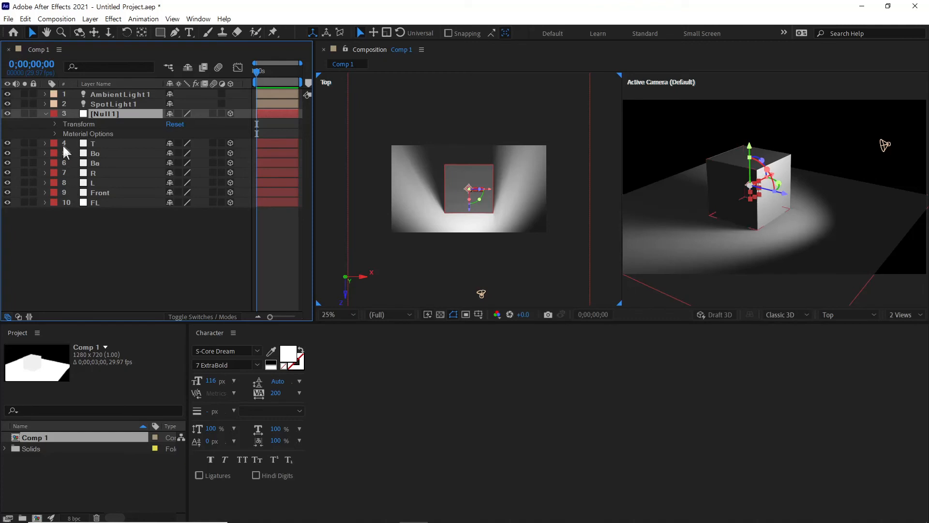
{"action": "key", "text": "r"}
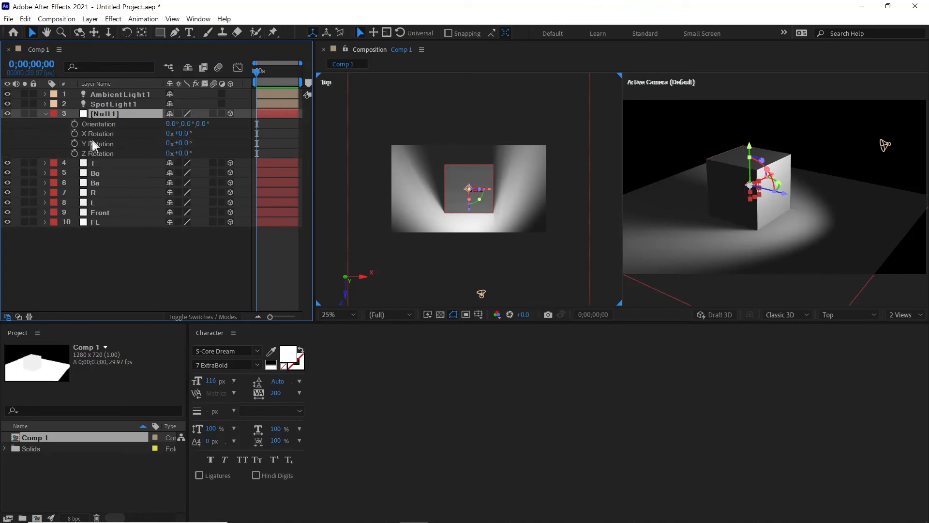
{"action": "left_click", "coordinate": [74, 144]}
{"action": "left_click", "coordinate": [286, 71]}
{"action": "left_click_drag", "start_coordinate": [301, 79], "coordinate": [344, 86]}
{"action": "left_click_drag", "start_coordinate": [187, 144], "coordinate": [185, 139]}
{"action": "type", "text": "180"}
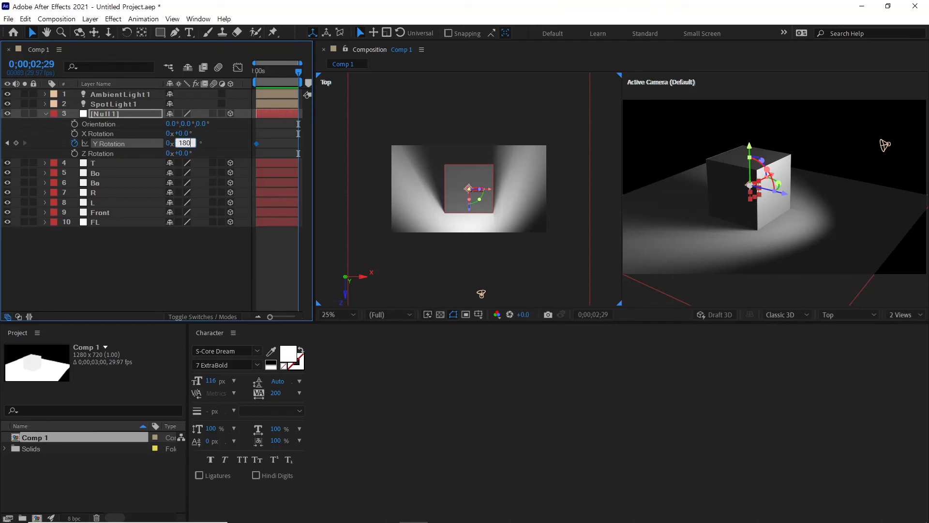
{"action": "left_click", "coordinate": [162, 268]}
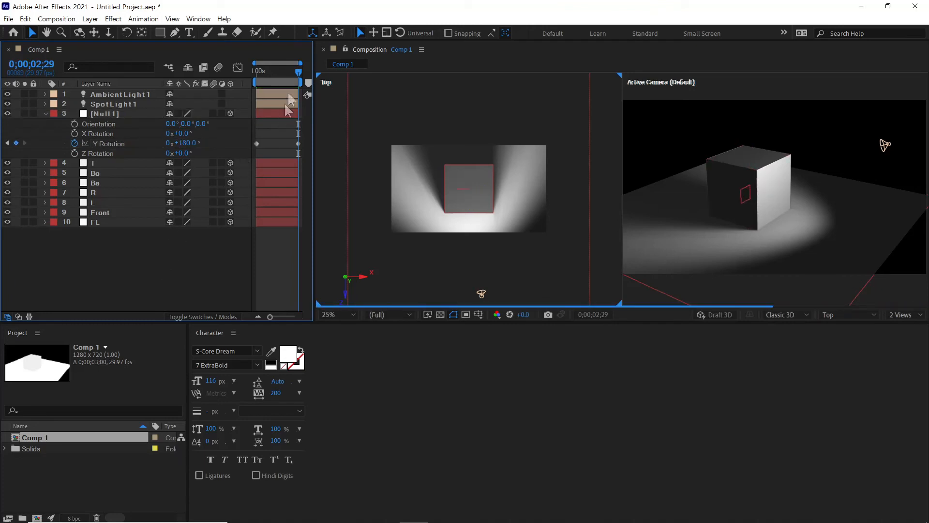
Scrub and play back the cube's rotation, return to the first frame, and collapse Null 1's properties
{"action": "mouse_move", "coordinate": [272, 76]}
{"action": "left_mouse_down"}
{"action": "mouse_move", "coordinate": [252, 74]}
{"action": "mouse_move", "coordinate": [290, 74]}
{"action": "left_mouse_up"}
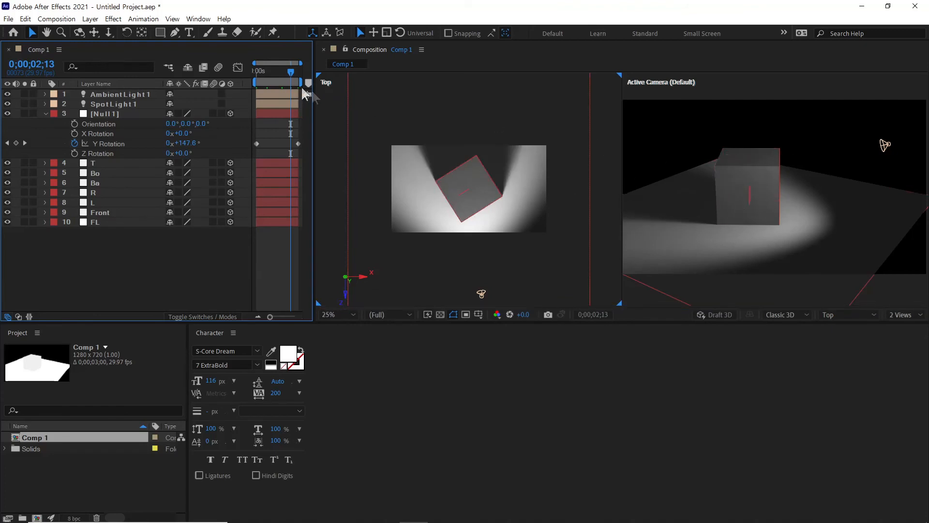
{"action": "left_click_drag", "start_coordinate": [272, 71], "coordinate": [243, 73]}
{"action": "key", "text": "space"}
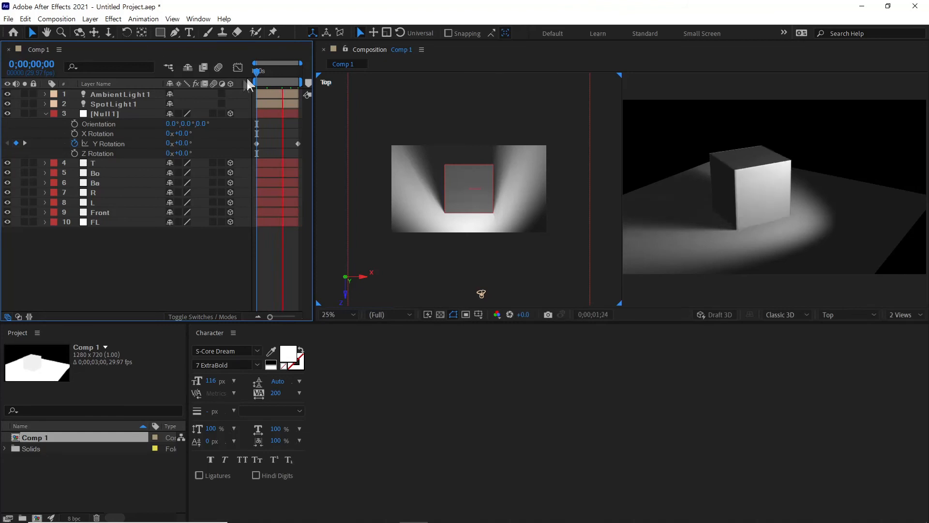
{"action": "left_click_drag", "start_coordinate": [260, 74], "coordinate": [212, 80]}
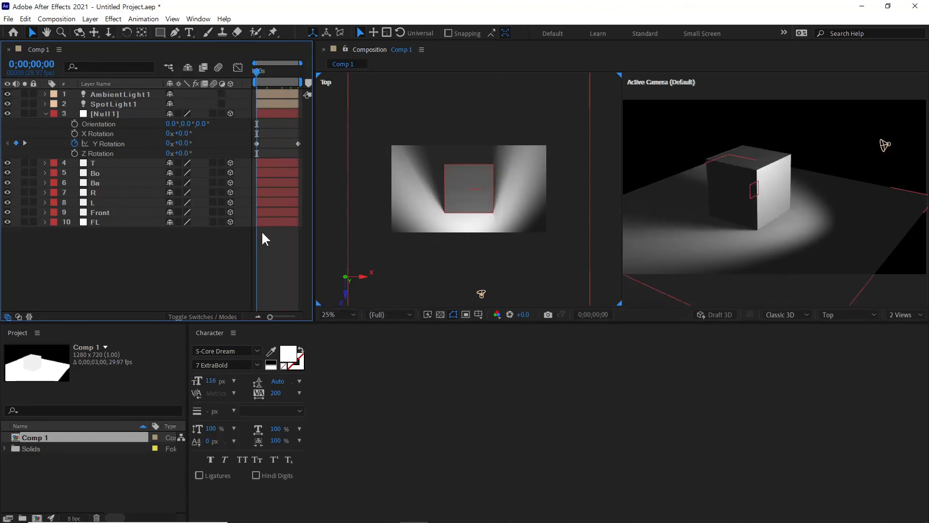
{"action": "left_click", "coordinate": [45, 113]}
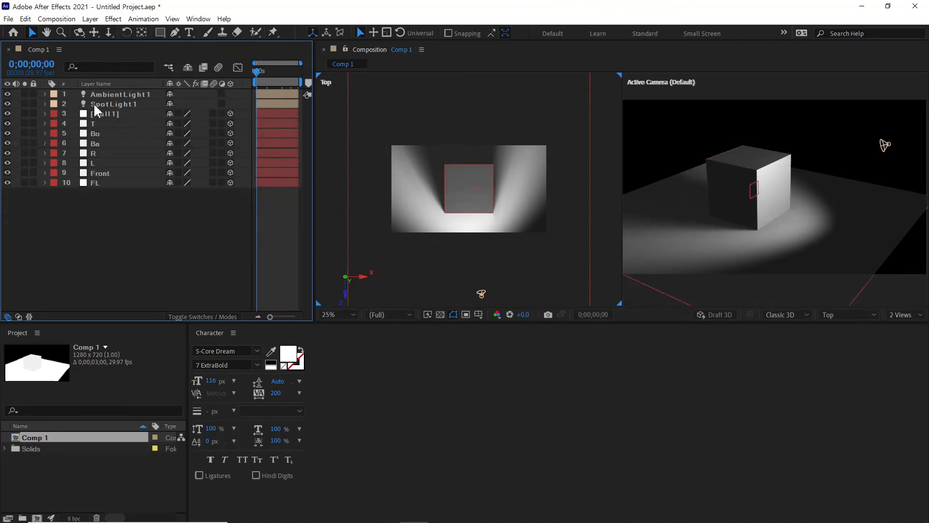
Examine the ambient and spot light layers, including Spot Light 1's Transform properties
{"action": "left_click", "coordinate": [104, 104]}
{"action": "left_click", "coordinate": [121, 95]}
{"action": "left_click", "coordinate": [115, 103]}
{"action": "left_click", "coordinate": [118, 93]}
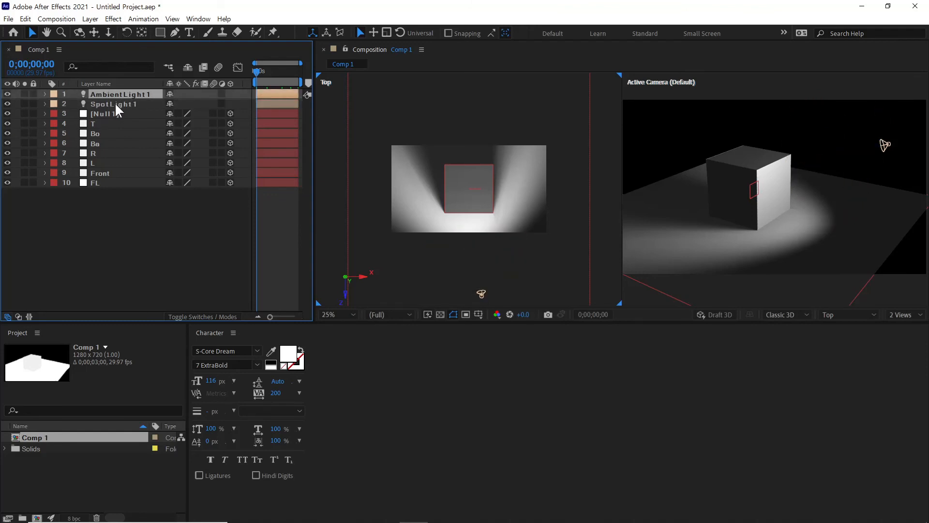
{"action": "left_click", "coordinate": [112, 104]}
{"action": "left_click", "coordinate": [152, 212]}
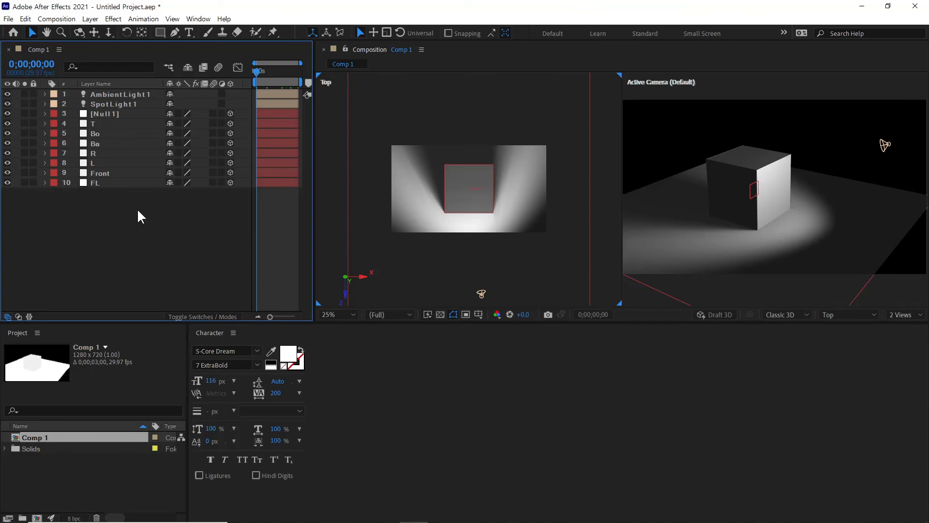
{"action": "left_click", "coordinate": [110, 103]}
{"action": "left_click", "coordinate": [46, 103]}
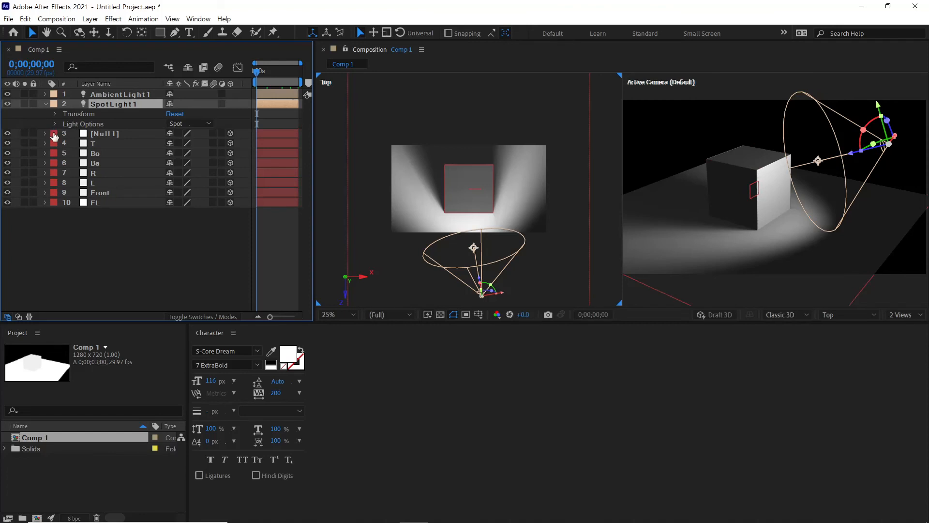
{"action": "left_click", "coordinate": [55, 114]}
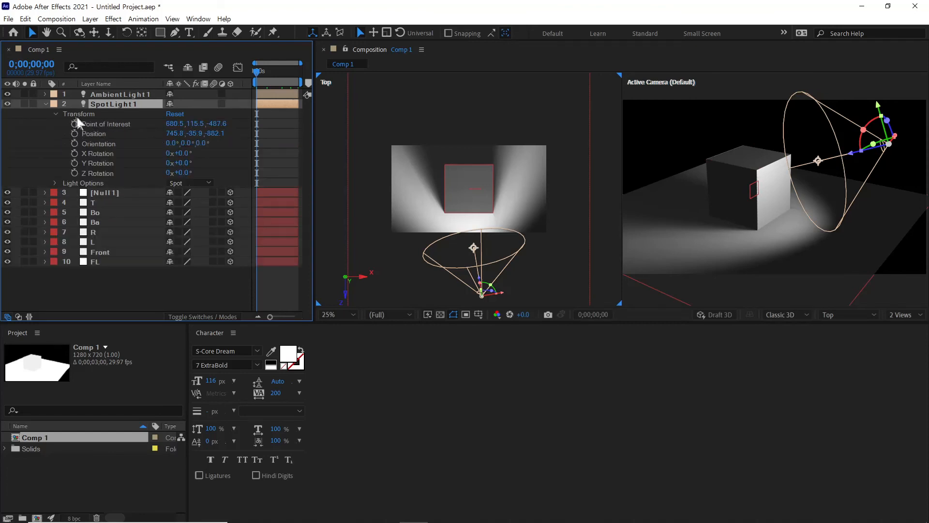
{"action": "left_click", "coordinate": [45, 104]}
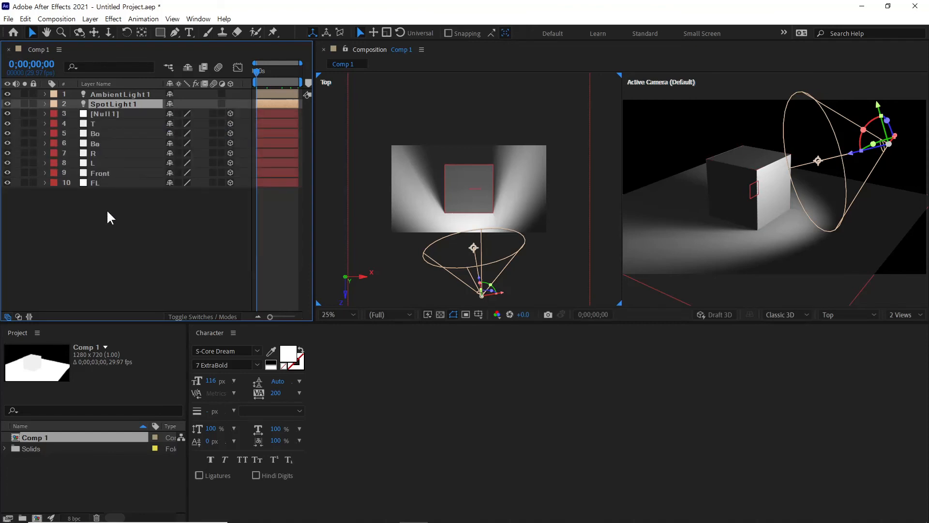
Examine the Front layer's Material Options, including Casts Shadows and Light Transmission
{"action": "left_click", "coordinate": [88, 174]}
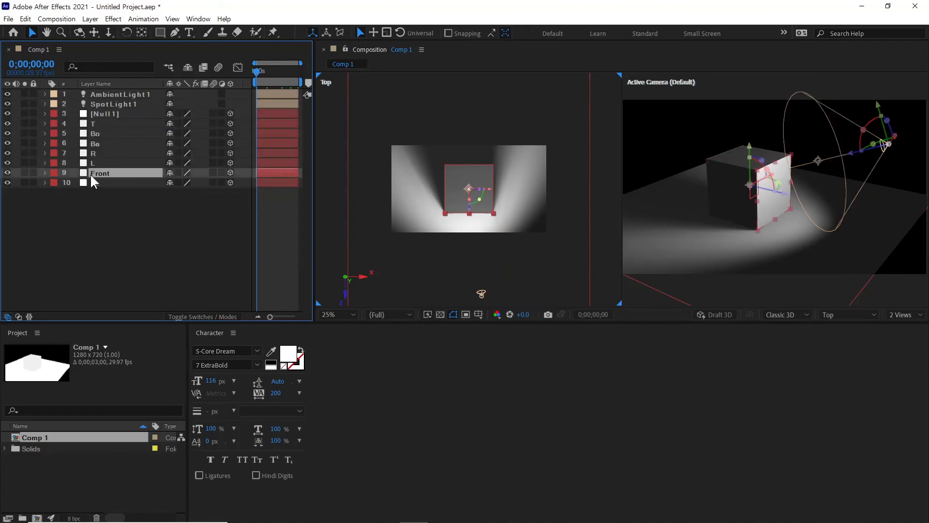
{"action": "left_click", "coordinate": [45, 173]}
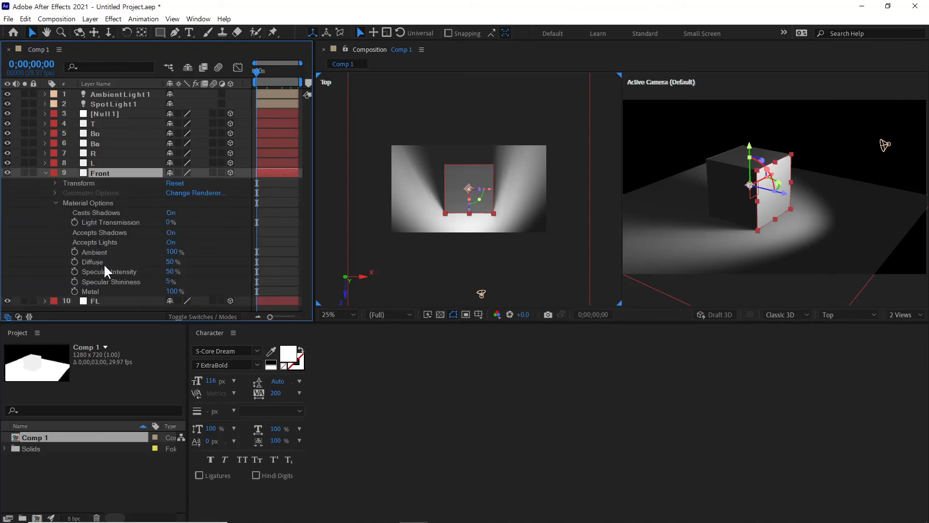
{"action": "left_click", "coordinate": [103, 214]}
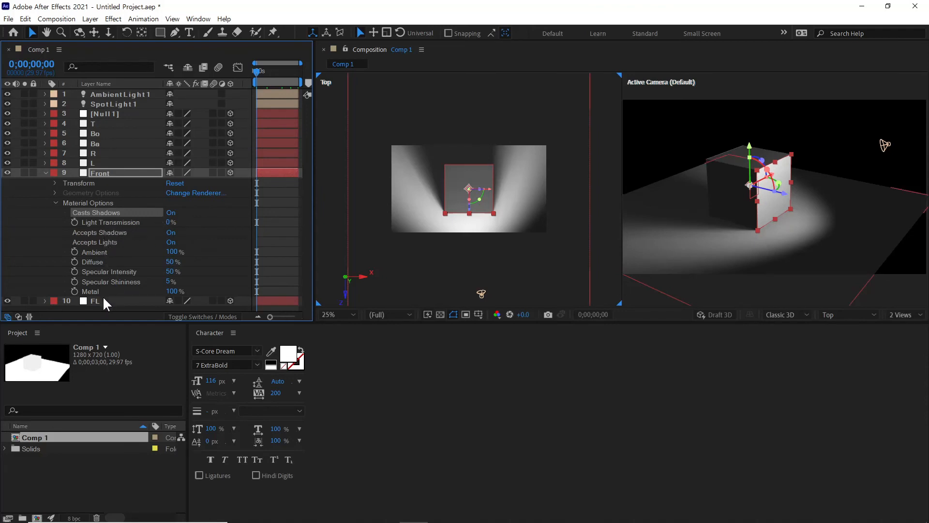
{"action": "left_click", "coordinate": [111, 223]}
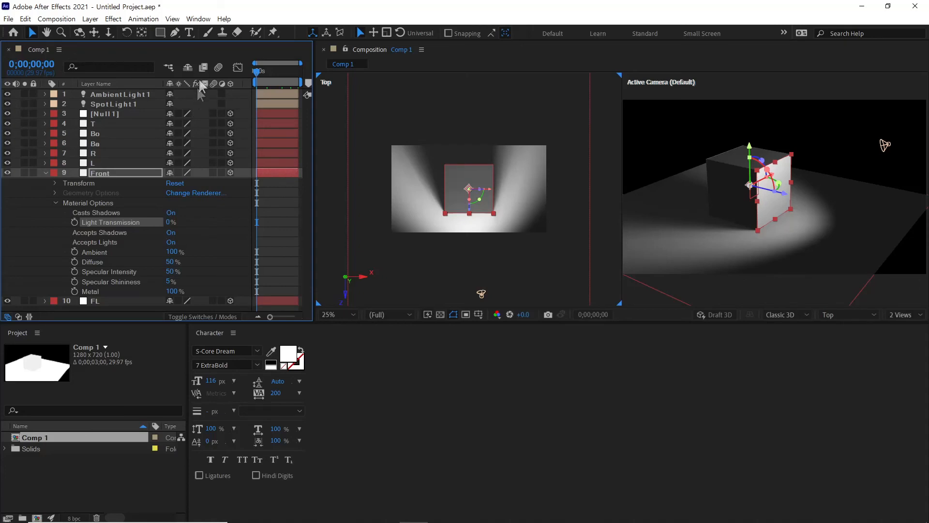
Add the text "S" beside the cube in the Active Camera view and make it a 3D layer
{"action": "left_click", "coordinate": [189, 33]}
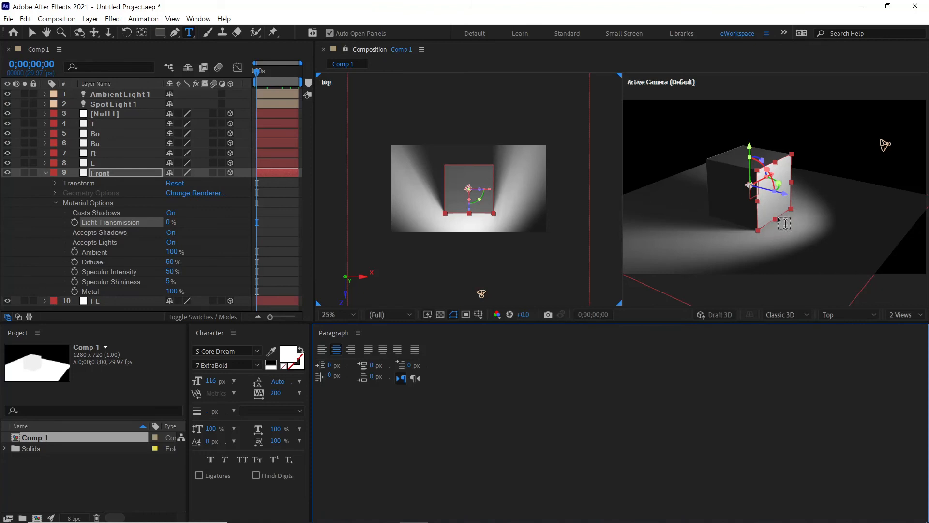
{"action": "left_click", "coordinate": [813, 174]}
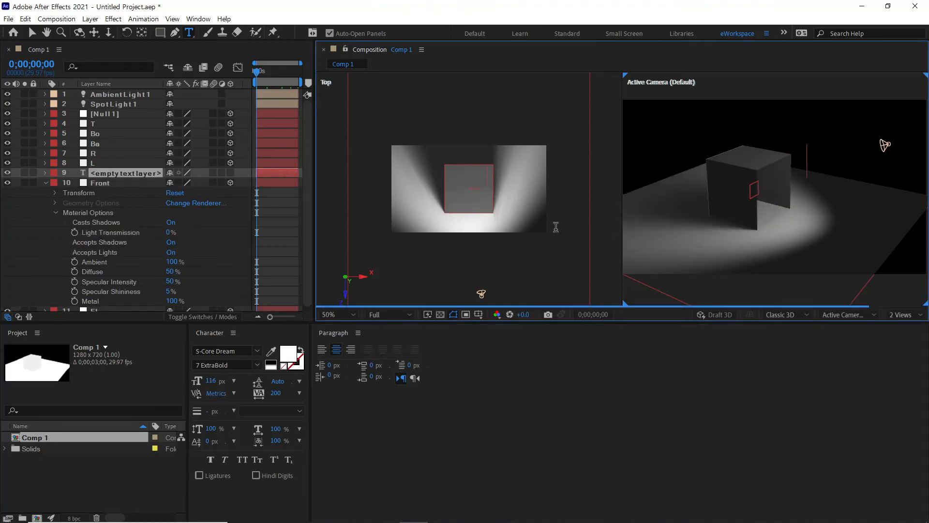
{"action": "type", "text": "S"}
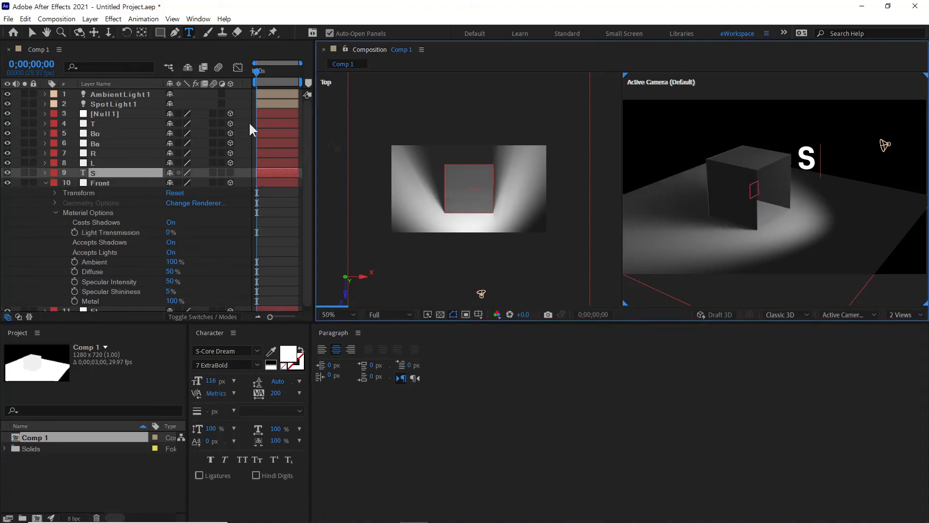
{"action": "left_click", "coordinate": [32, 32]}
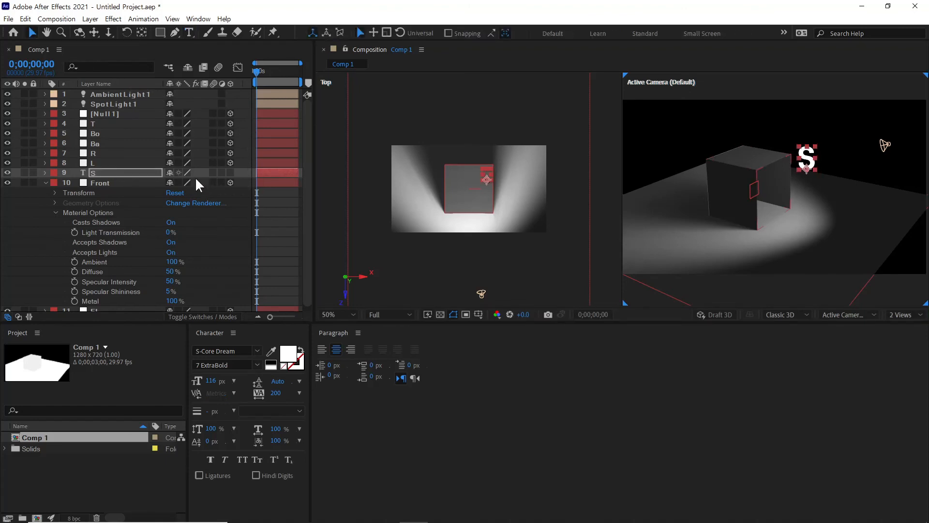
{"action": "left_click", "coordinate": [230, 172]}
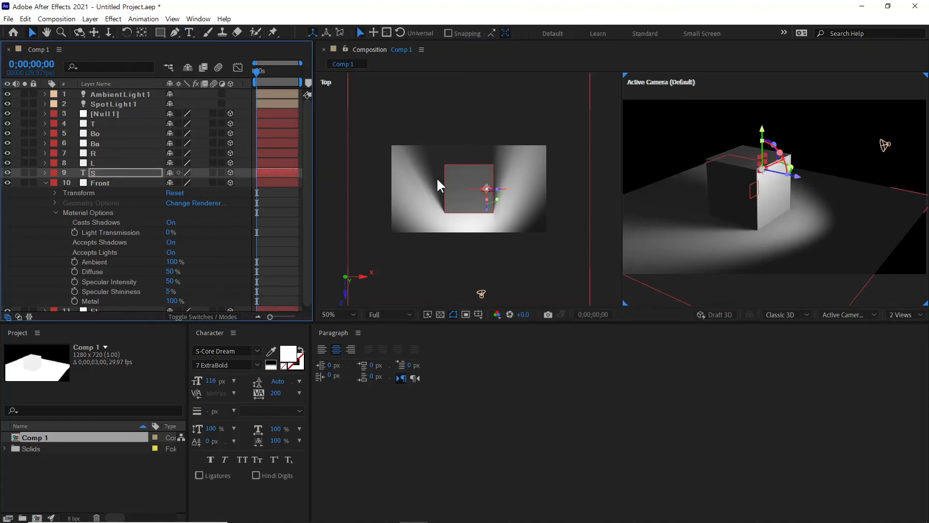
Move the S text along Z to between the cube and the spot light, and set its font size to 518 px
{"action": "left_click_drag", "start_coordinate": [797, 177], "coordinate": [869, 209]}
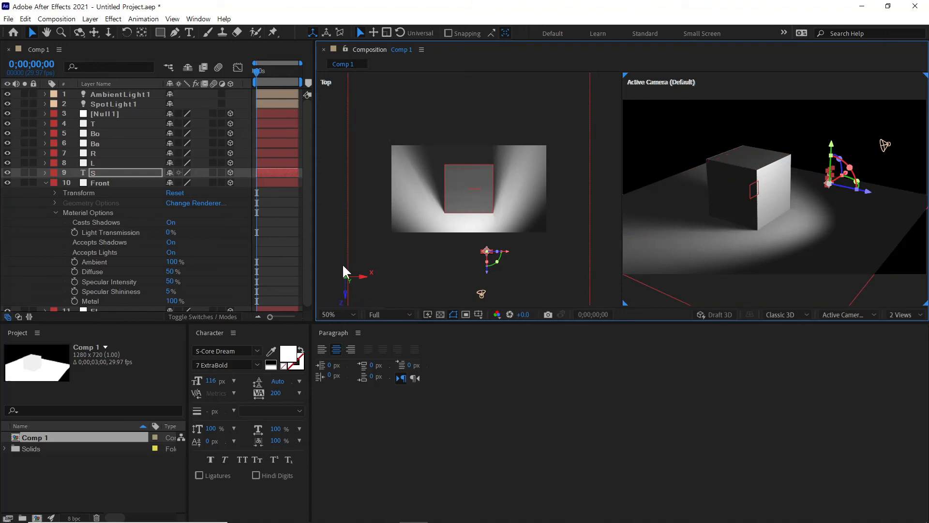
{"action": "left_click_drag", "start_coordinate": [210, 380], "coordinate": [447, 375]}
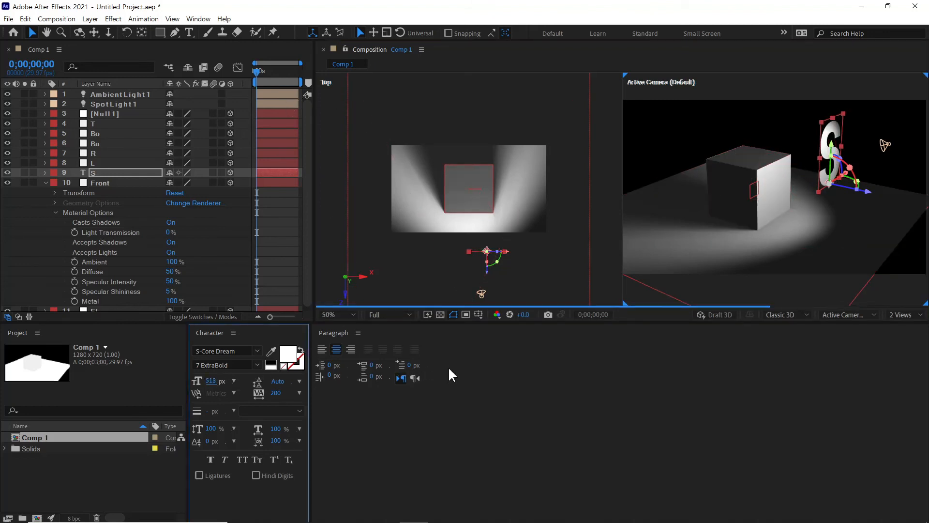
Turn on Casts Shadows in the S text layer's Material Options and collapse the layer
{"action": "left_click", "coordinate": [45, 173]}
{"action": "left_click", "coordinate": [54, 182]}
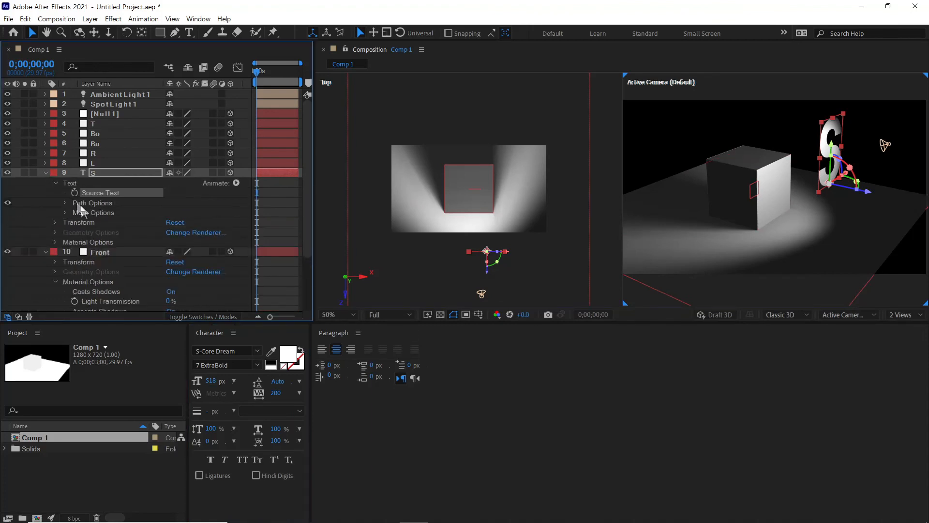
{"action": "left_click", "coordinate": [56, 182]}
{"action": "left_click", "coordinate": [54, 213]}
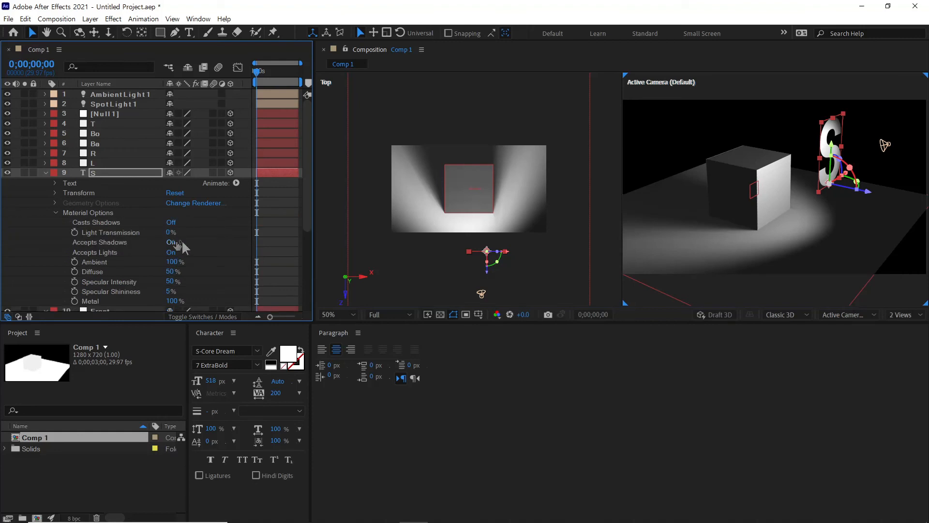
{"action": "left_click", "coordinate": [172, 223]}
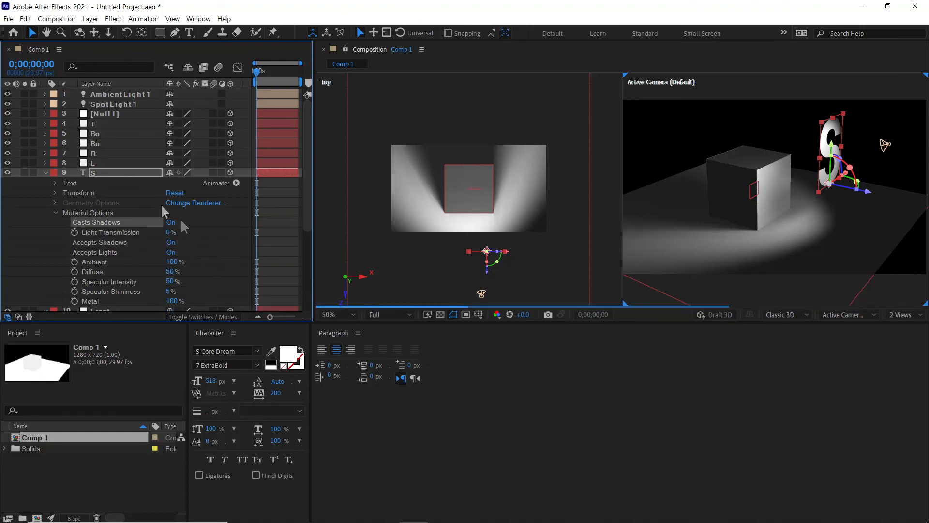
{"action": "left_click", "coordinate": [43, 172]}
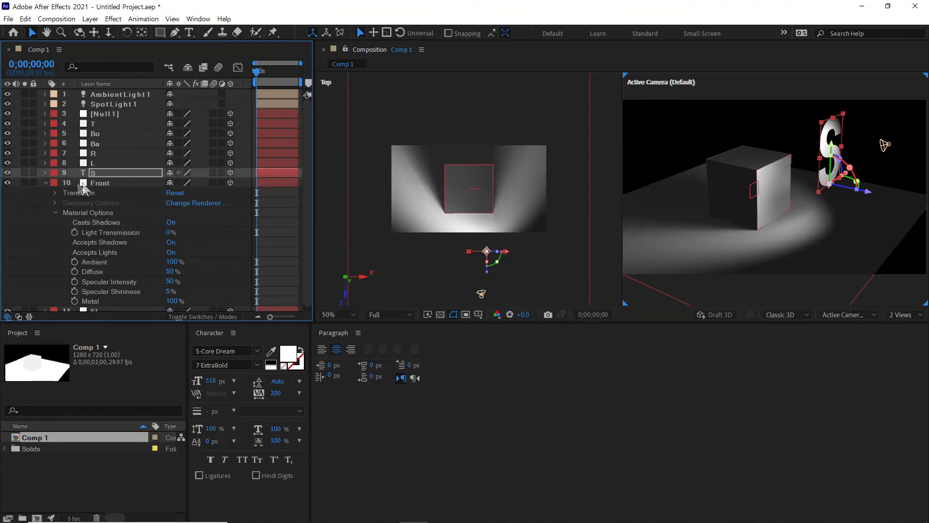
Set the S text layer's fill color to bright green 5EFE00
{"action": "left_click", "coordinate": [101, 172]}
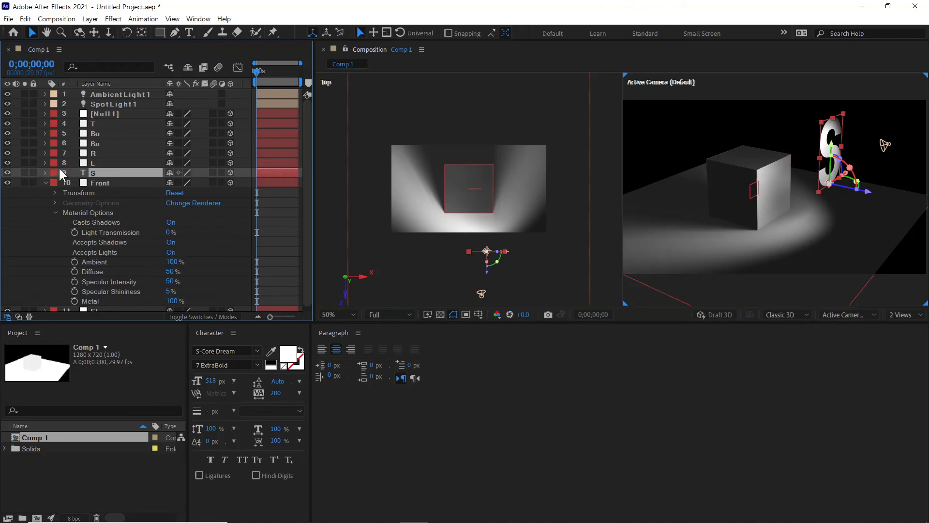
{"action": "left_click", "coordinate": [289, 353]}
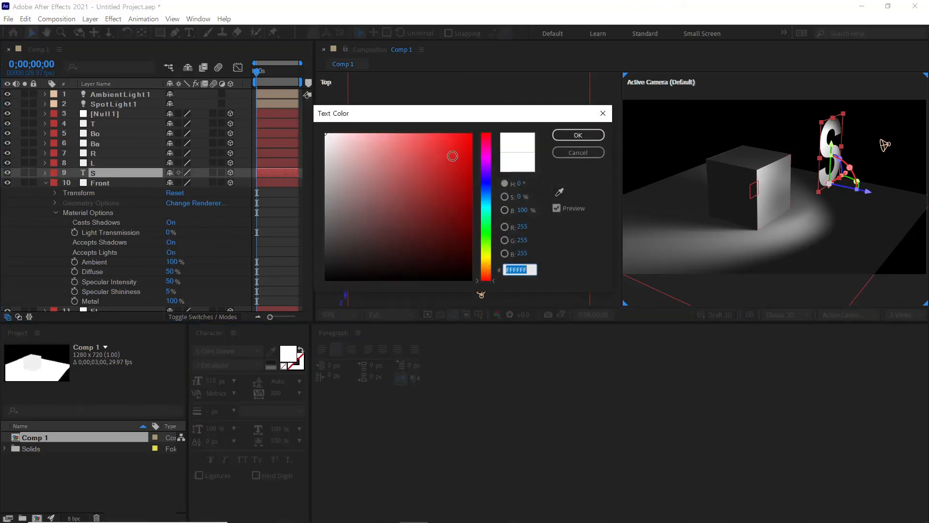
{"action": "left_click", "coordinate": [488, 241]}
{"action": "left_click_drag", "start_coordinate": [466, 144], "coordinate": [482, 134]}
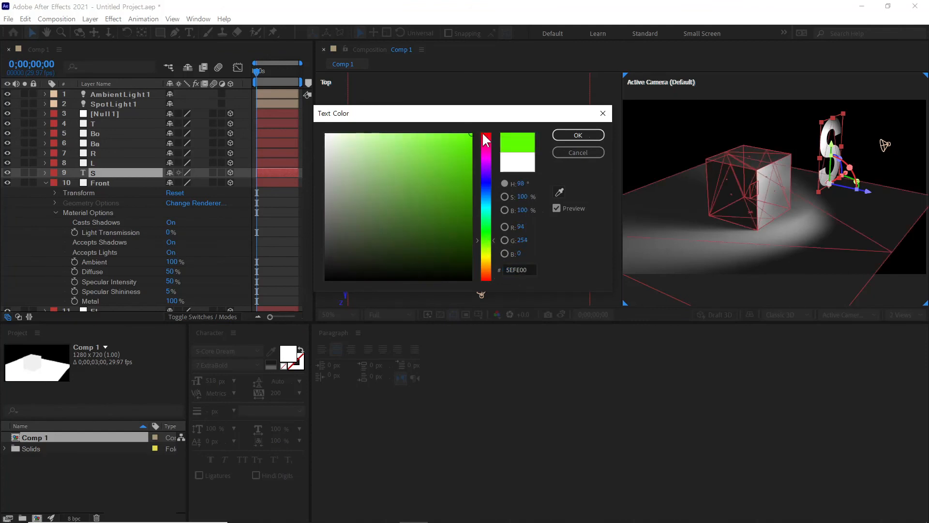
{"action": "left_click", "coordinate": [580, 136]}
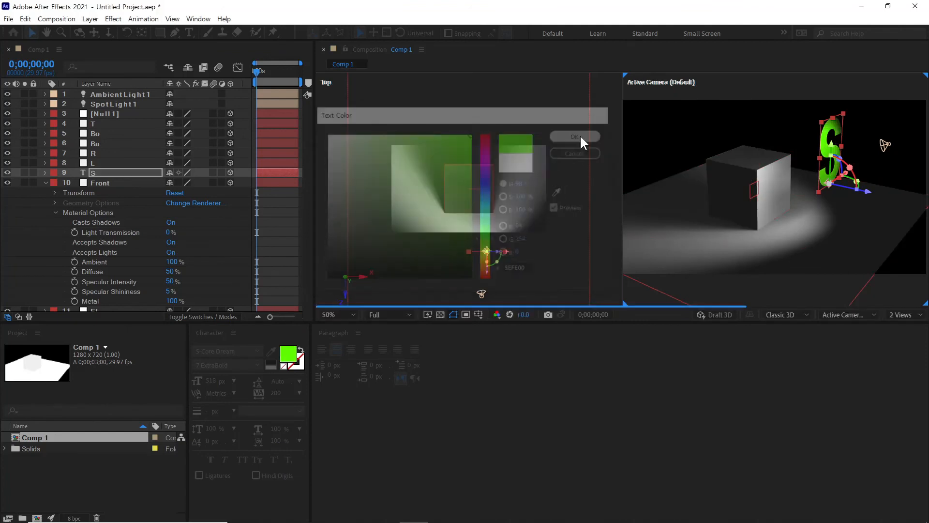
Set Light Transmission to 100% in the S text layer's Material Options
{"action": "left_click", "coordinate": [46, 172]}
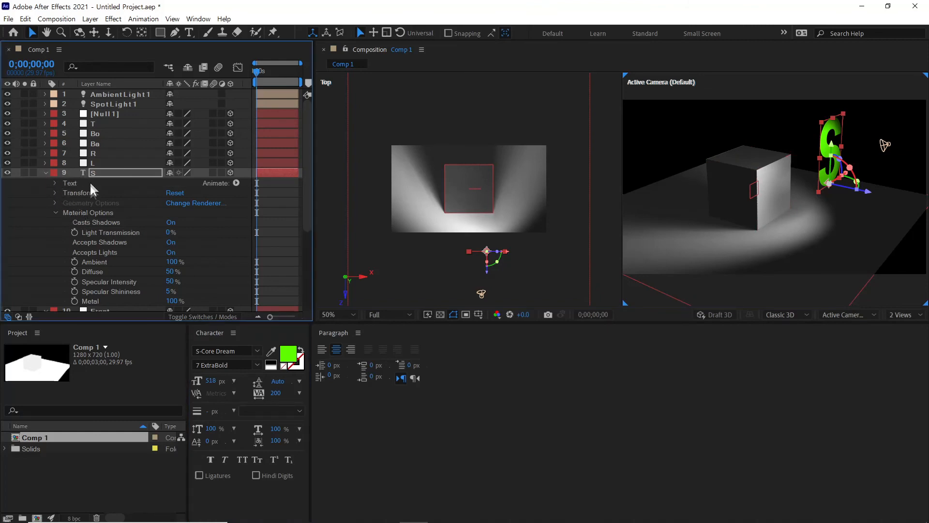
{"action": "left_click", "coordinate": [112, 232]}
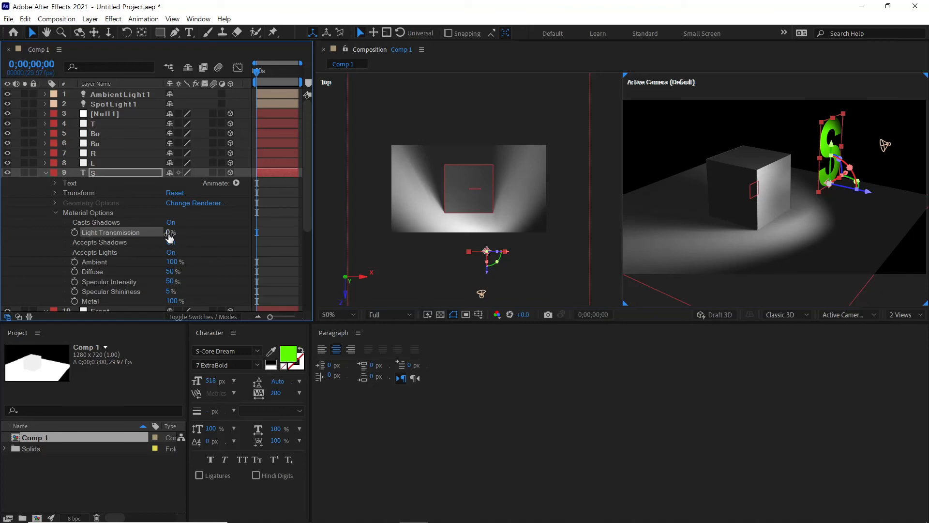
{"action": "left_click_drag", "start_coordinate": [170, 236], "coordinate": [393, 248]}
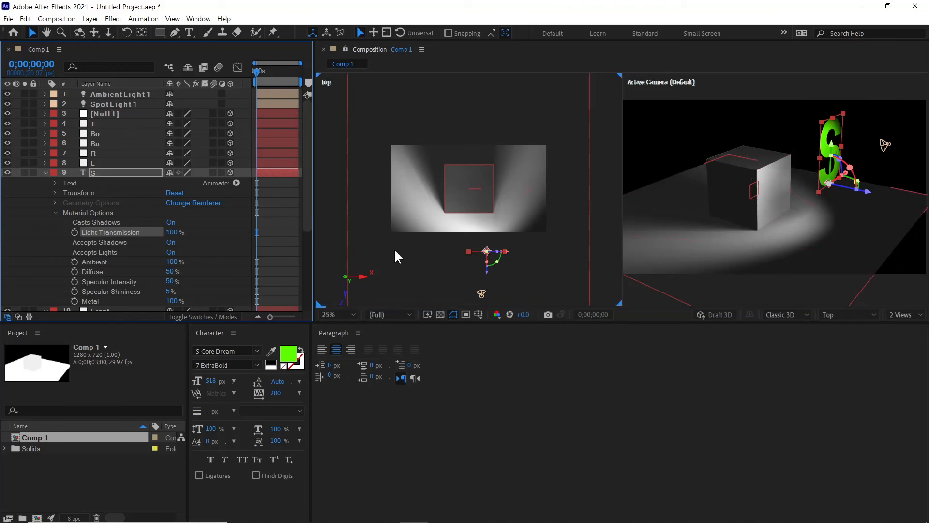
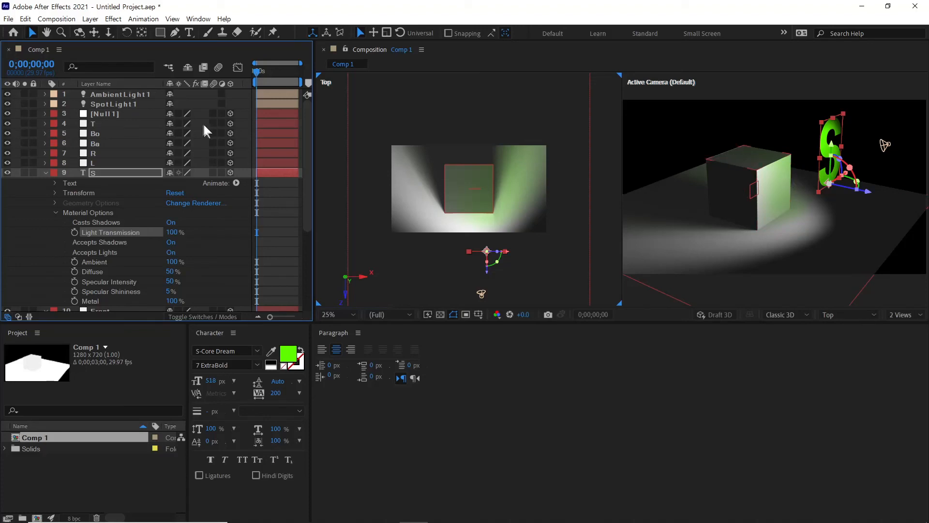
Set Spot Light 1's Cone Feather to 0% and its Shadow Diffusion to 0 px
{"action": "left_click", "coordinate": [115, 104]}
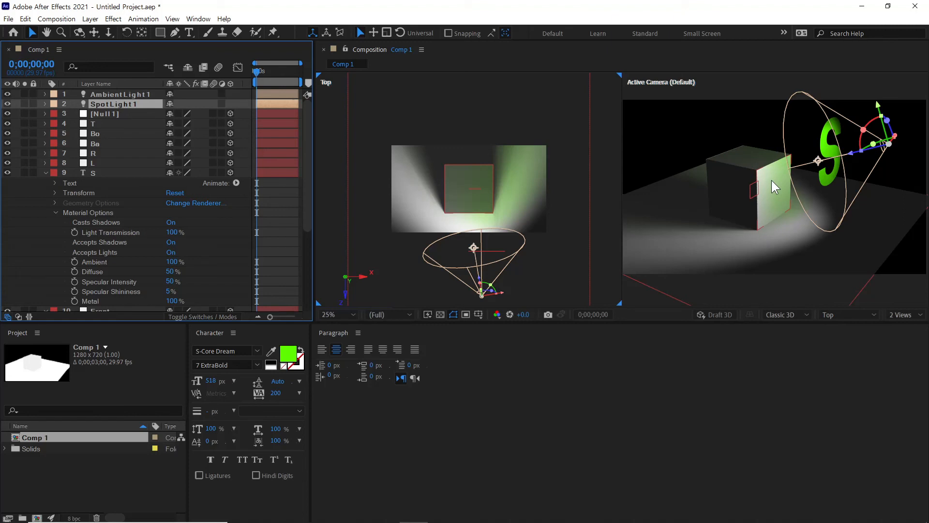
{"action": "double_click", "coordinate": [124, 103]}
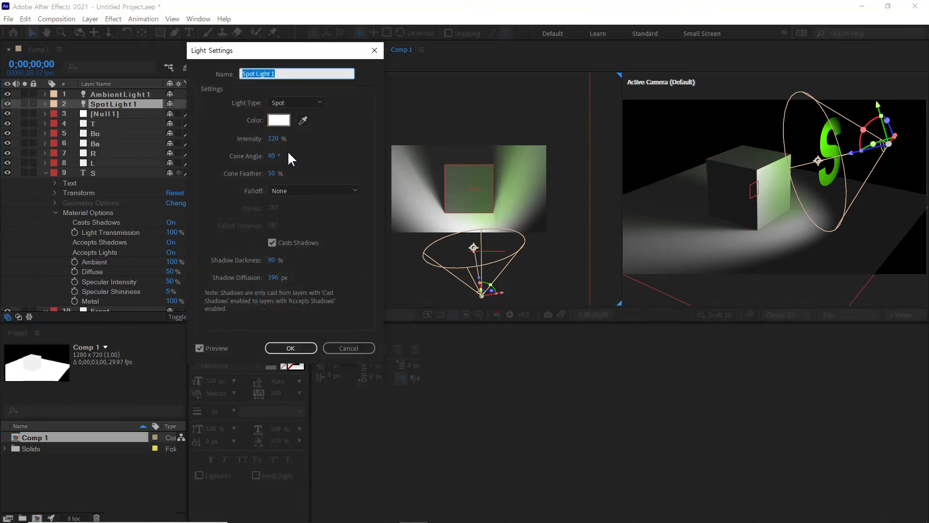
{"action": "left_click_drag", "start_coordinate": [272, 173], "coordinate": [202, 174]}
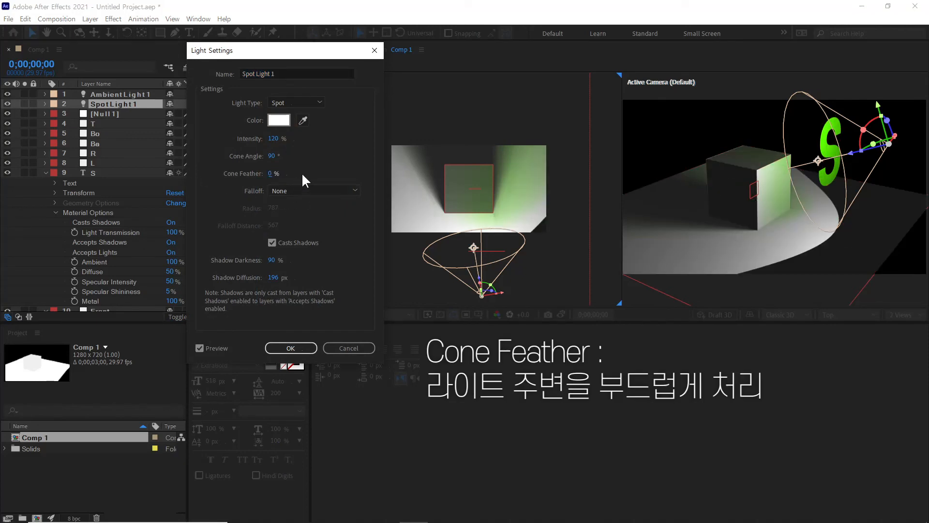
{"action": "left_click", "coordinate": [274, 278]}
{"action": "type", "text": "0"}
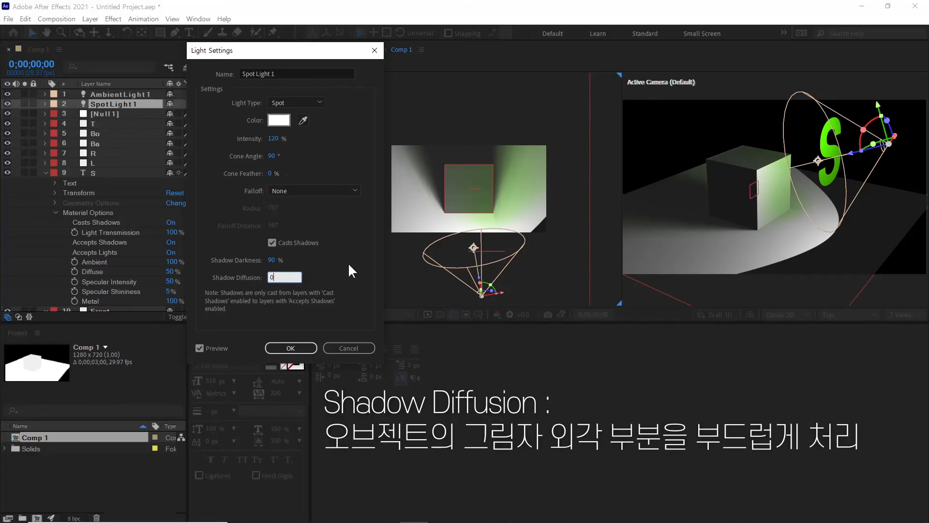
{"action": "key", "text": "Return"}
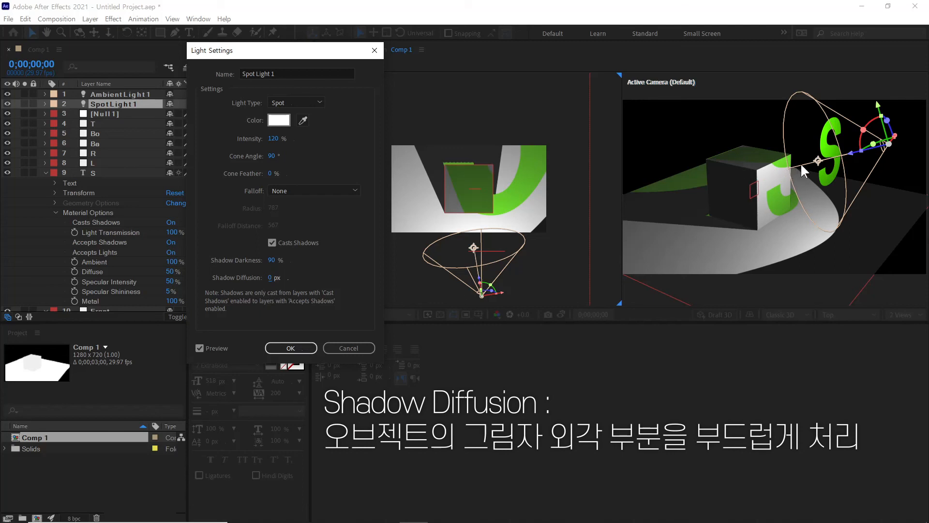
{"action": "left_click", "coordinate": [291, 348]}
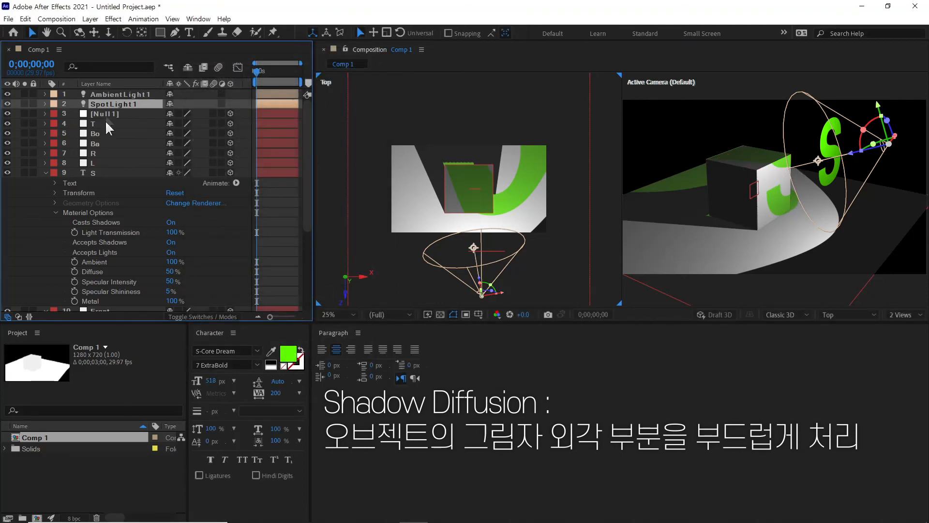
Move the S text slightly in the negative X direction and set its Casts Shadows option to Only
{"action": "left_click", "coordinate": [112, 171]}
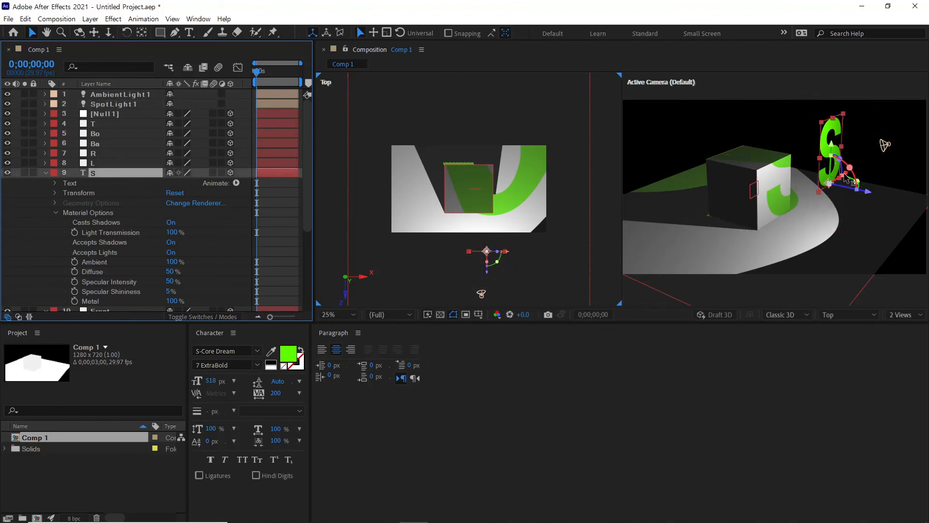
{"action": "left_click_drag", "start_coordinate": [844, 186], "coordinate": [823, 199]}
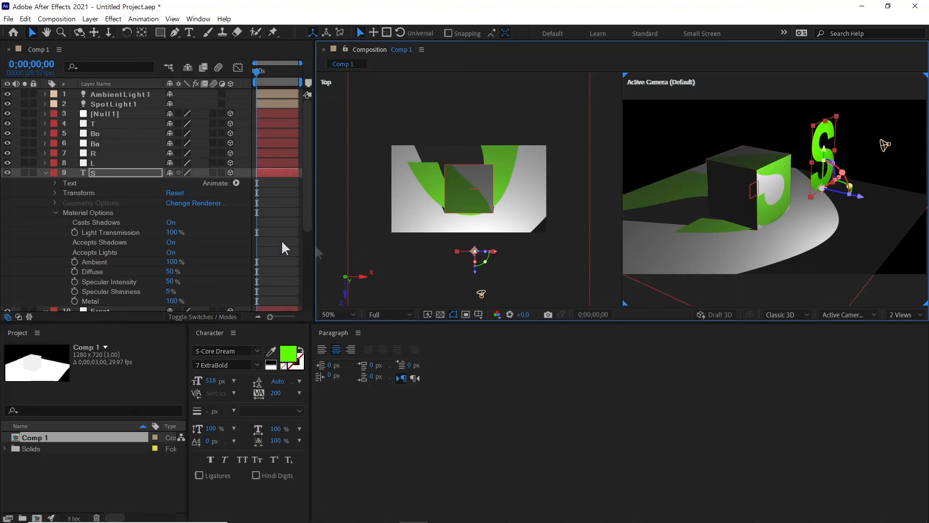
{"action": "left_click", "coordinate": [112, 221]}
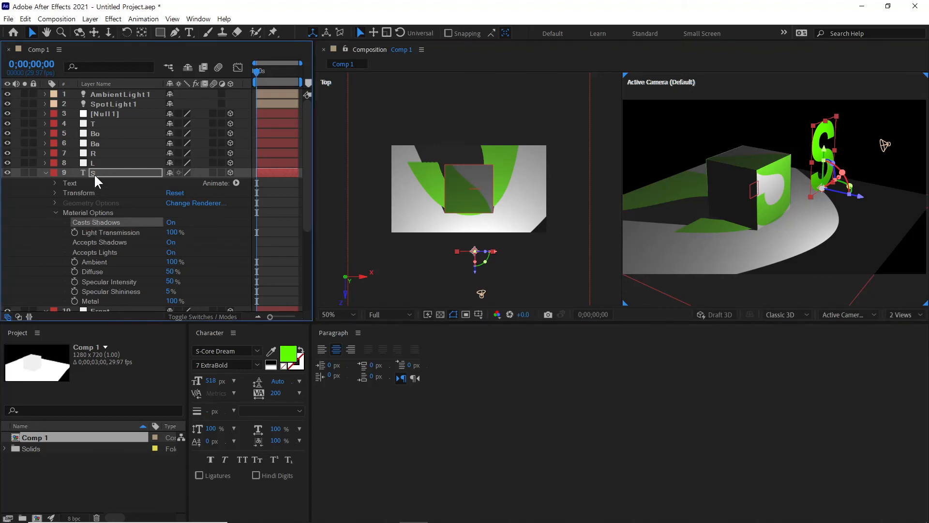
{"action": "left_click", "coordinate": [94, 173]}
{"action": "left_click", "coordinate": [106, 221]}
{"action": "left_click", "coordinate": [171, 223]}
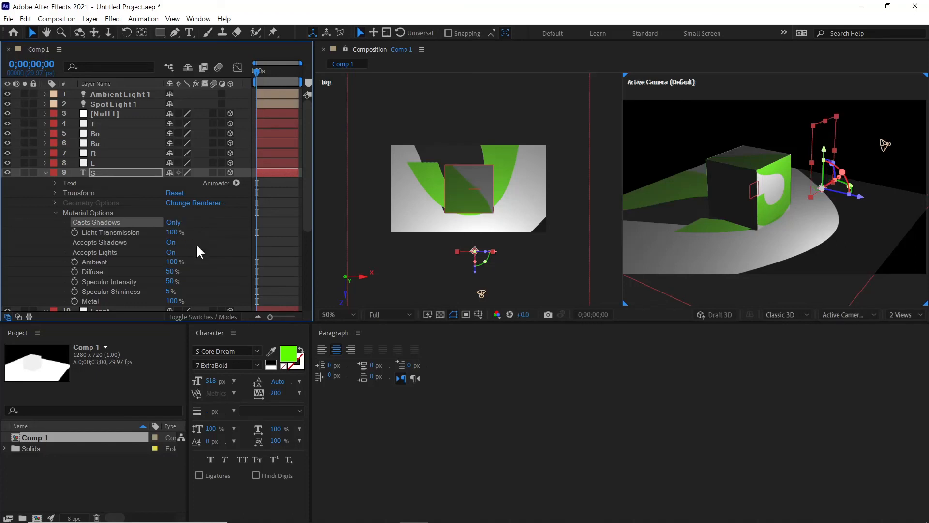
Cycle the S text layer's Casts Shadows through Off and On, back to Only
{"action": "left_click", "coordinate": [174, 223]}
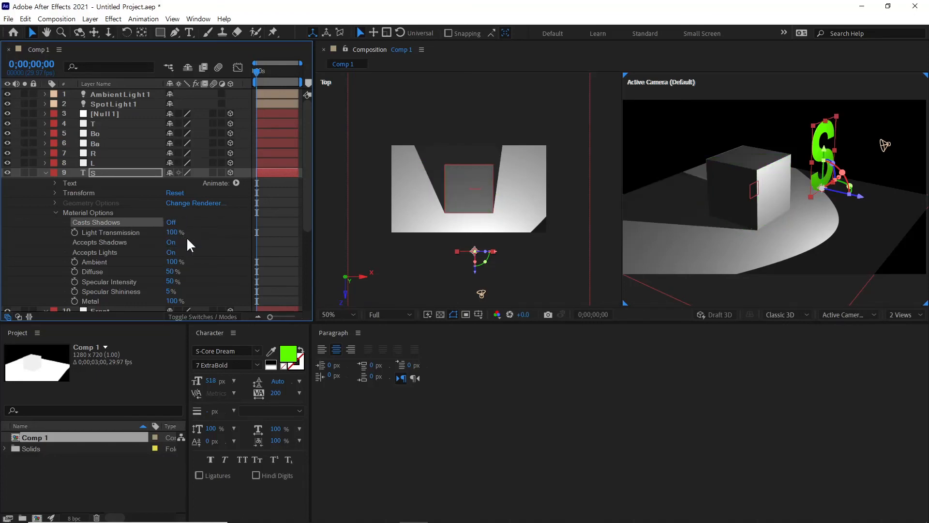
{"action": "left_click", "coordinate": [174, 222]}
{"action": "left_click", "coordinate": [174, 223]}
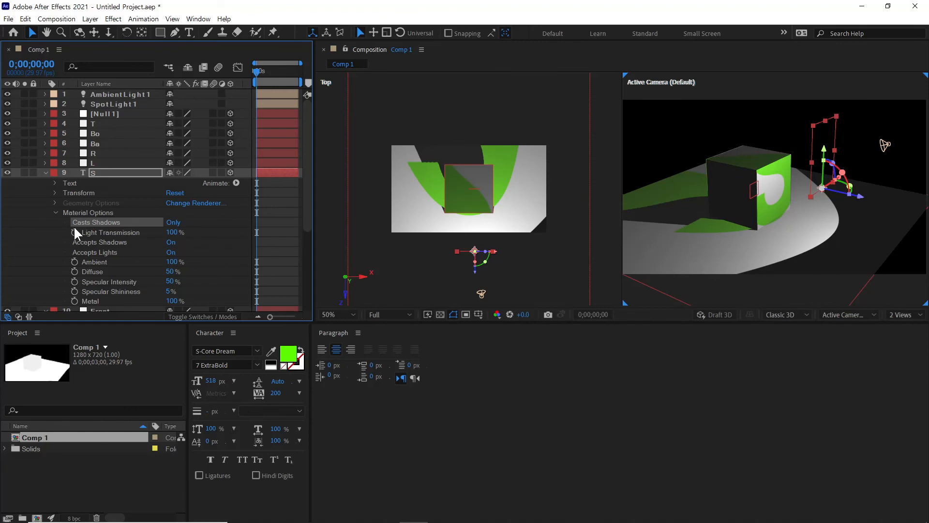
{"action": "left_click", "coordinate": [132, 235]}
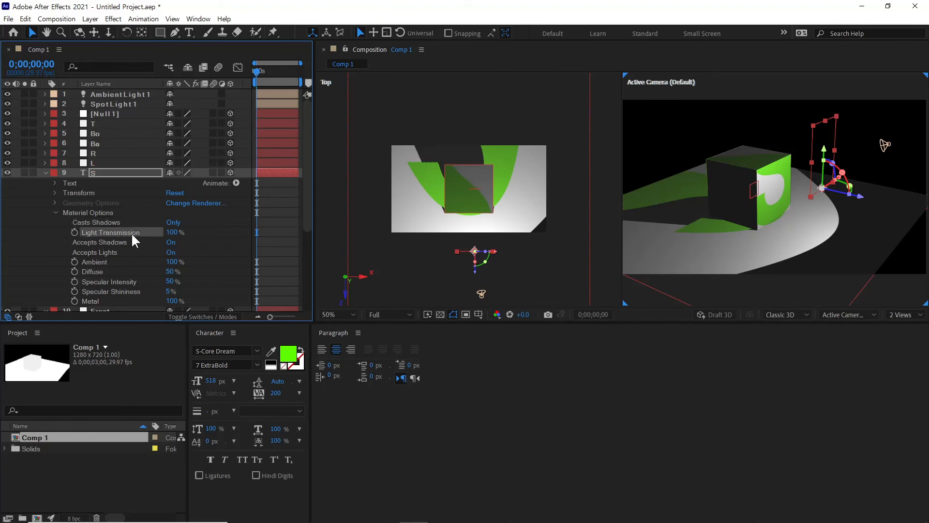
Collapse the S layer and cycle the Front layer's Accepts Shadows through Only and Off, back to On
{"action": "left_click", "coordinate": [45, 172]}
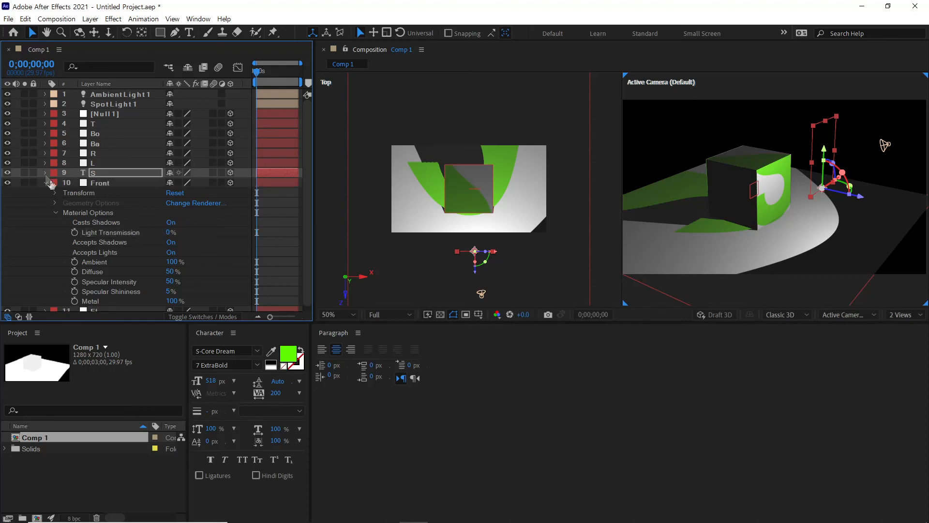
{"action": "left_click", "coordinate": [99, 182]}
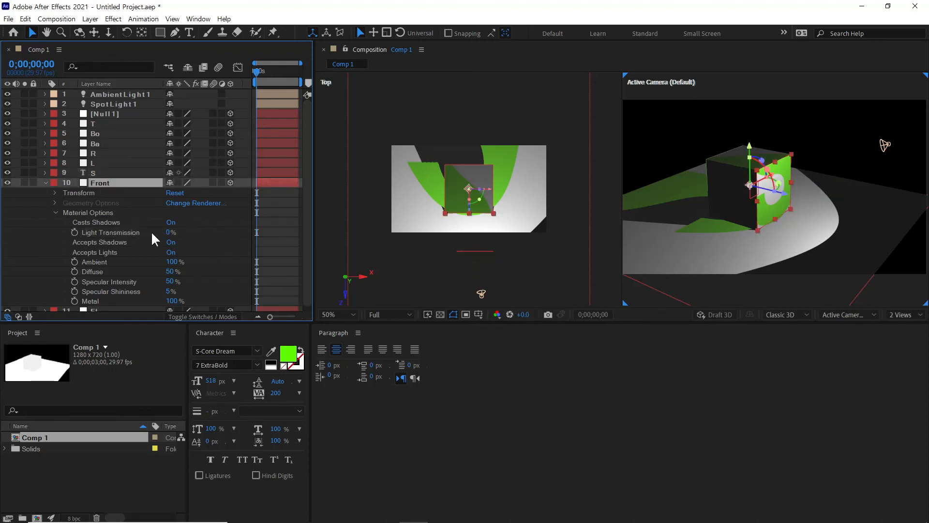
{"action": "left_click", "coordinate": [40, 239]}
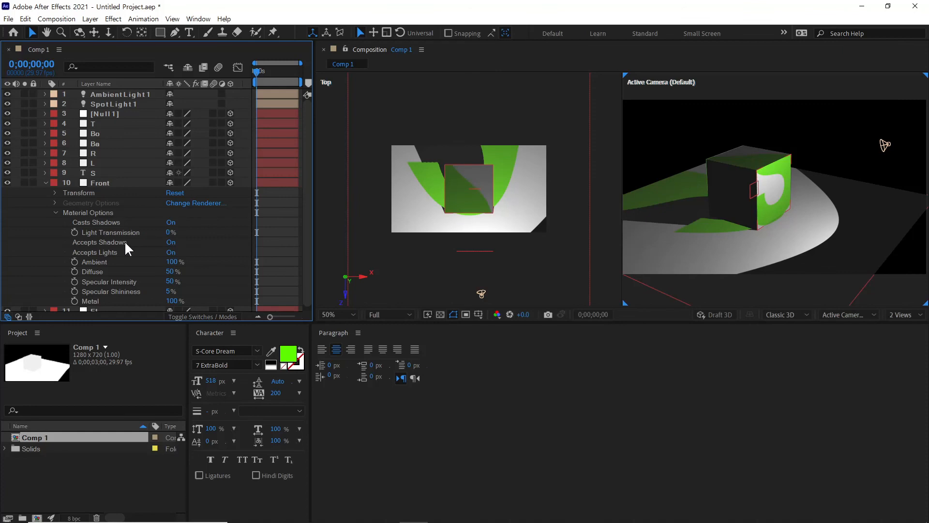
{"action": "left_click", "coordinate": [103, 183]}
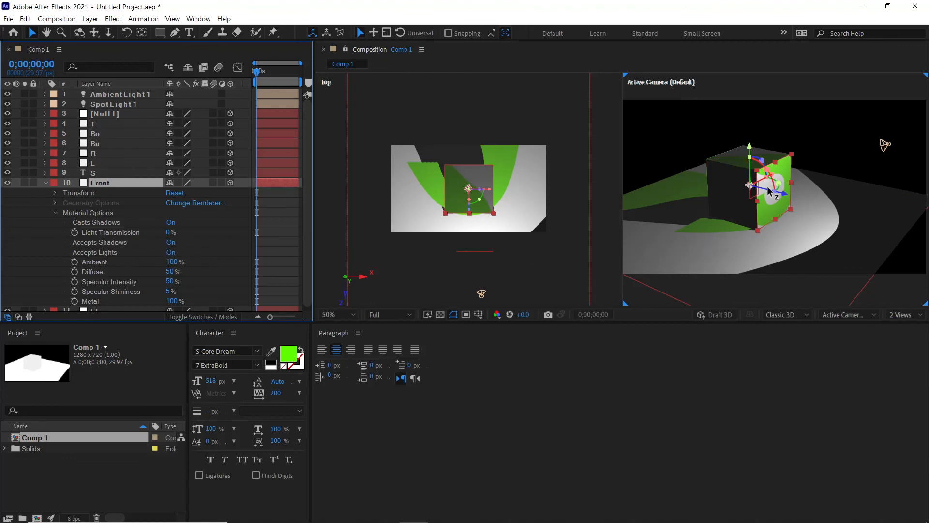
{"action": "left_click", "coordinate": [171, 242]}
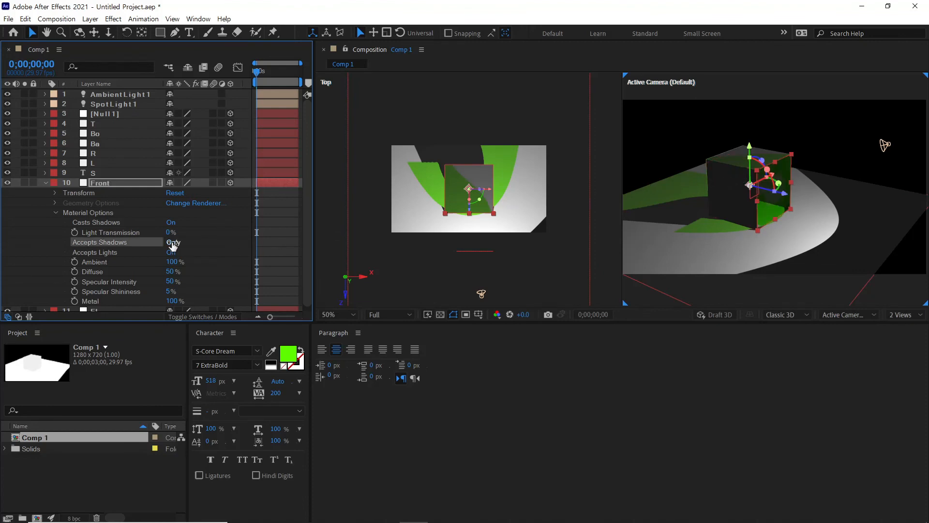
{"action": "left_click", "coordinate": [173, 242]}
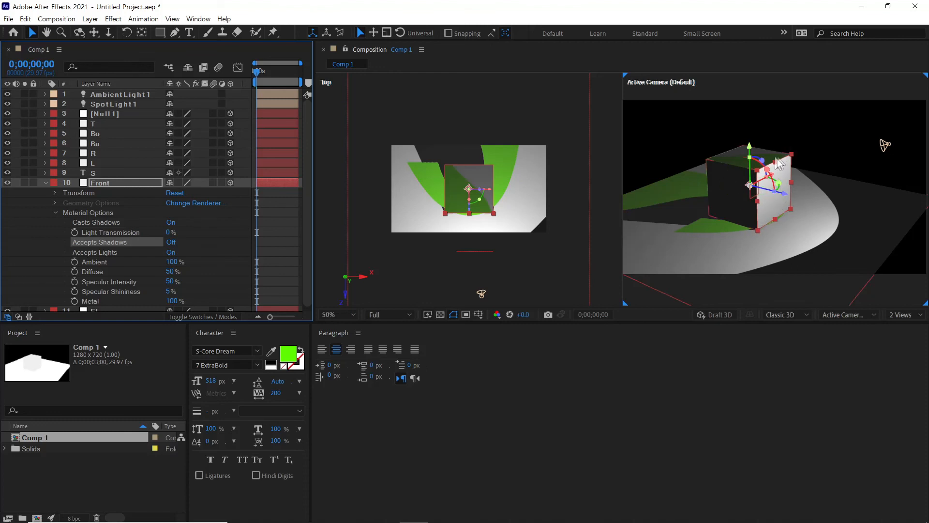
{"action": "left_click", "coordinate": [172, 242]}
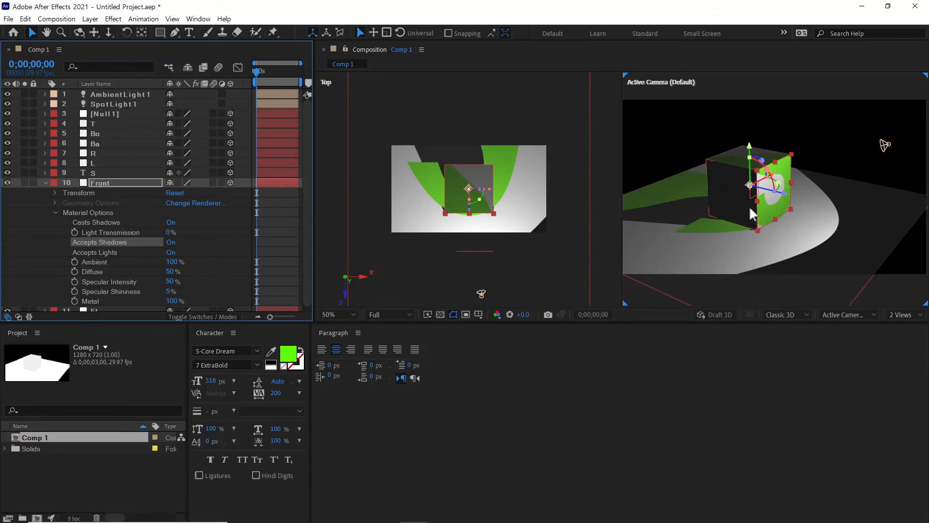
Turn the Front layer's Accepts Lights option off and back on
{"action": "left_click", "coordinate": [110, 252]}
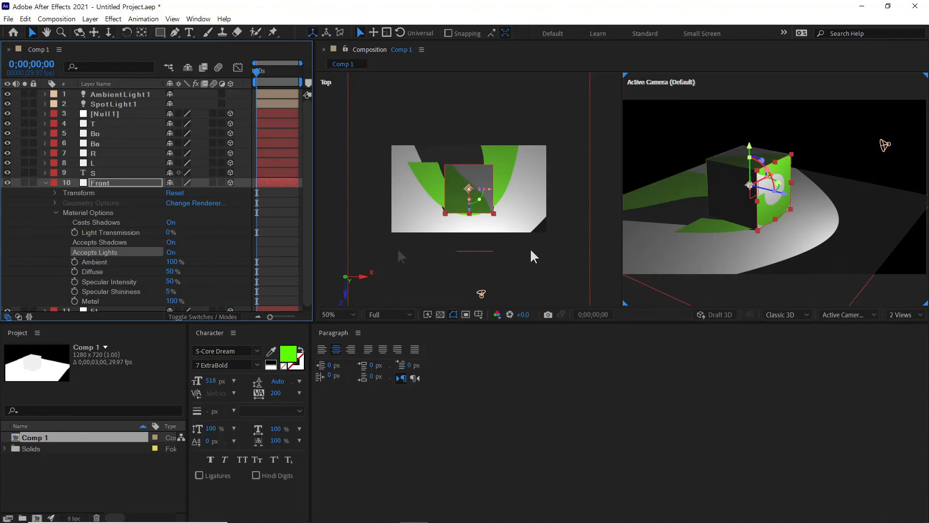
{"action": "left_click", "coordinate": [171, 252]}
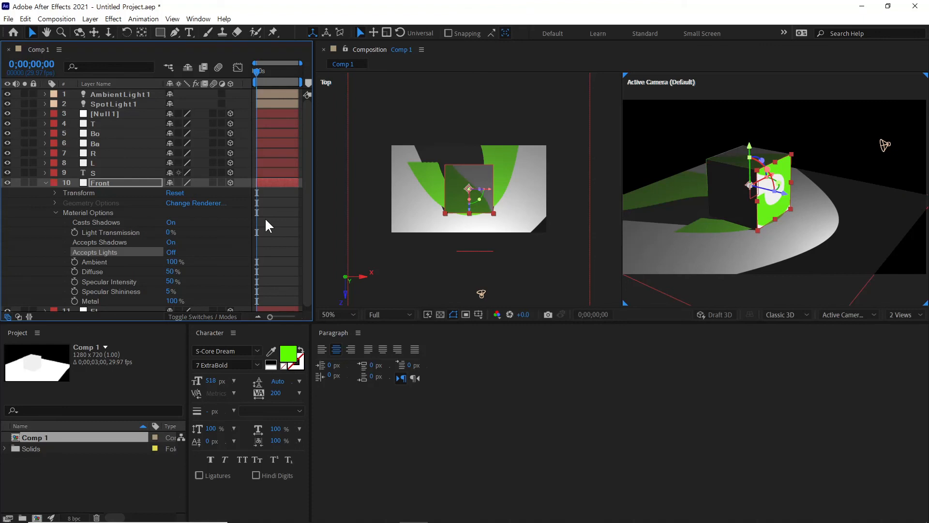
{"action": "left_click", "coordinate": [173, 252]}
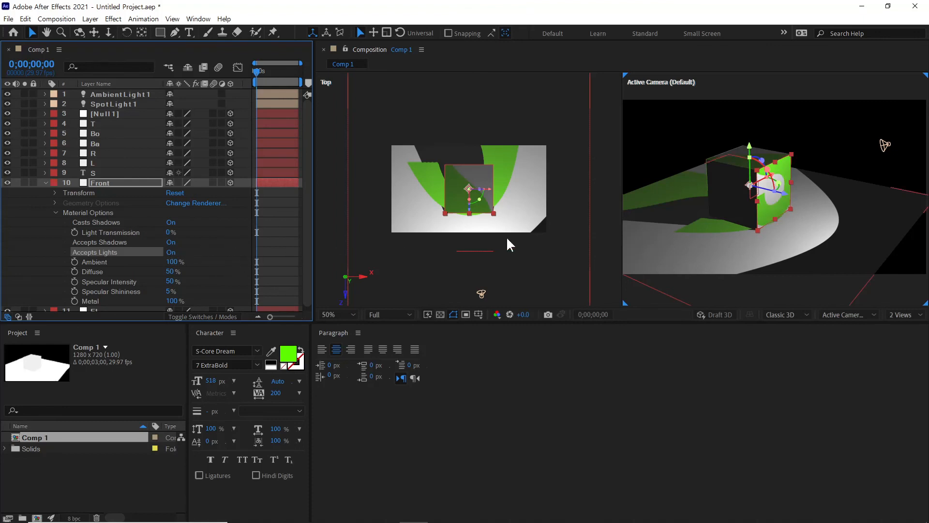
Show the composition as a single Active Camera view at 100% and select the Front layer's Ambient property
{"action": "left_click", "coordinate": [901, 314]}
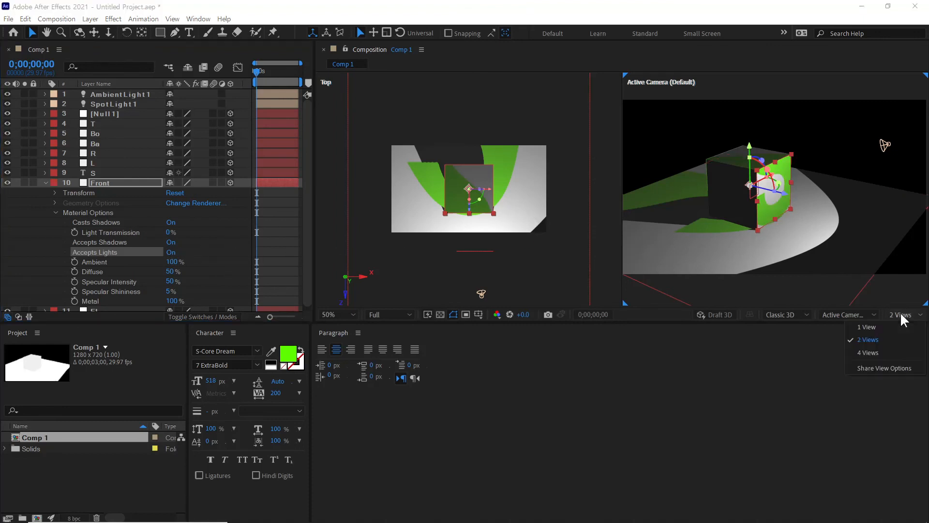
{"action": "left_click", "coordinate": [874, 327]}
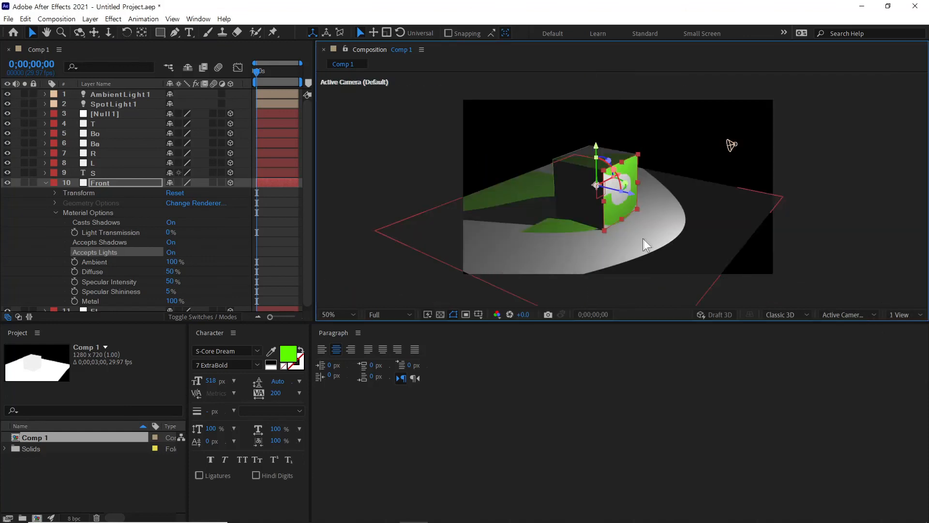
{"action": "scroll", "coordinate": [663, 239], "scroll_direction": "up", "scroll_amount": 1}
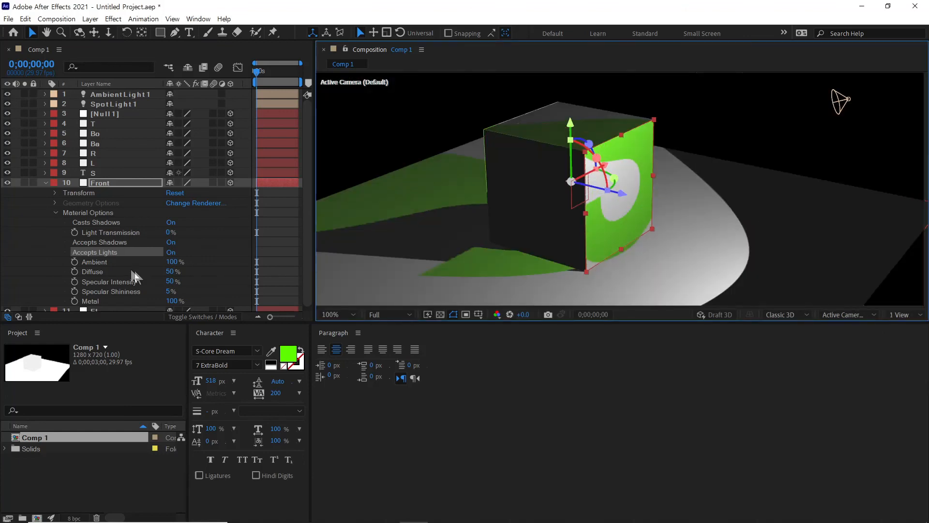
{"action": "left_click", "coordinate": [106, 259]}
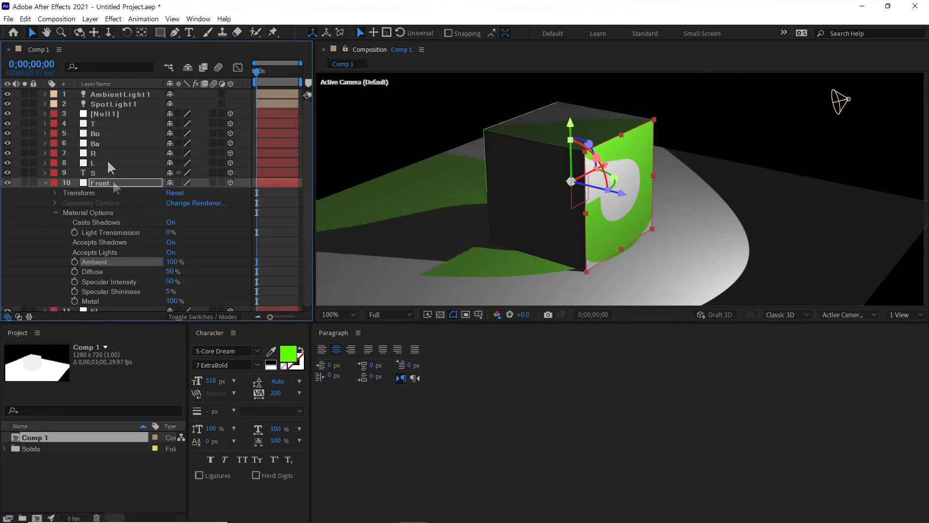
Set the Front layer's Ambient material value to 0%, and return it to 100%
{"action": "left_click", "coordinate": [118, 94]}
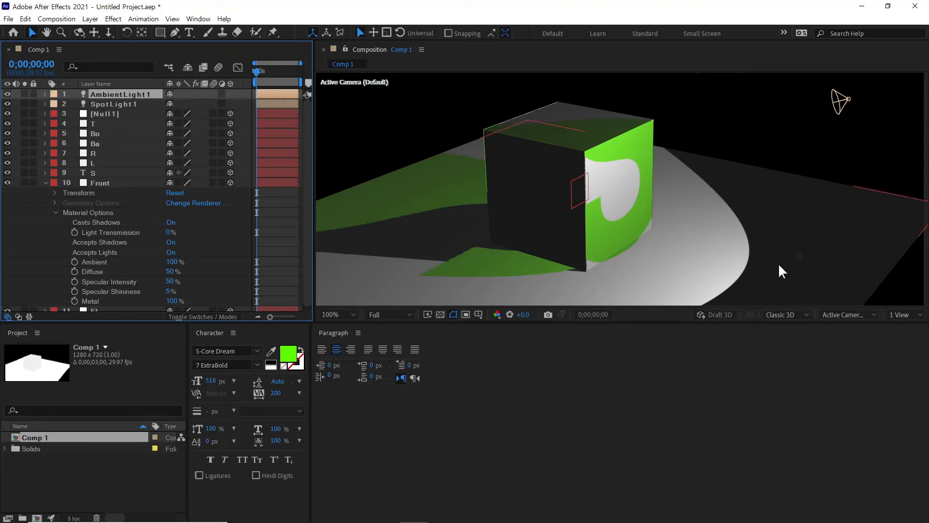
{"action": "left_click", "coordinate": [101, 261]}
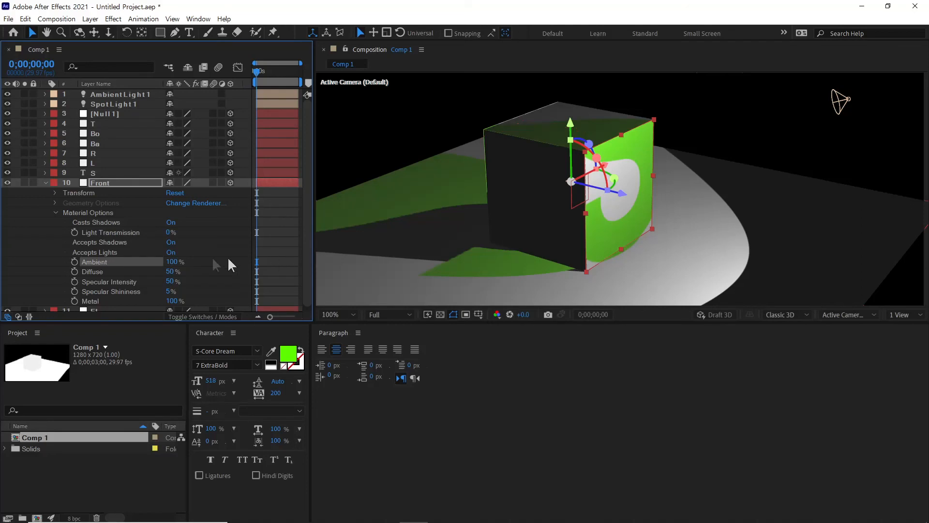
{"action": "left_click", "coordinate": [172, 262]}
{"action": "type", "text": "0"}
{"action": "key", "text": "Return"}
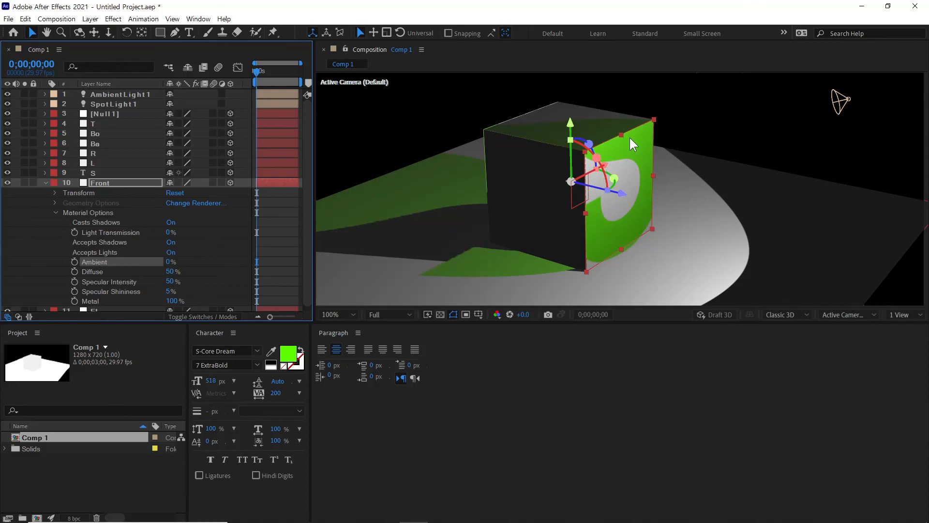
{"action": "left_click", "coordinate": [171, 262]}
{"action": "type", "text": "100"}
{"action": "key", "text": "Return"}
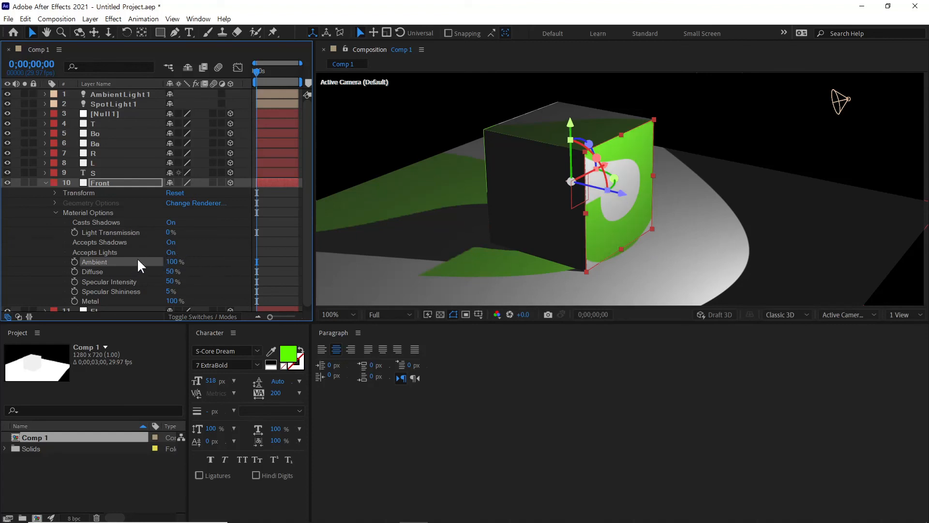
Review the Material Options of the L and R layers, and select the Front layer's Ambient property
{"action": "left_click", "coordinate": [140, 300]}
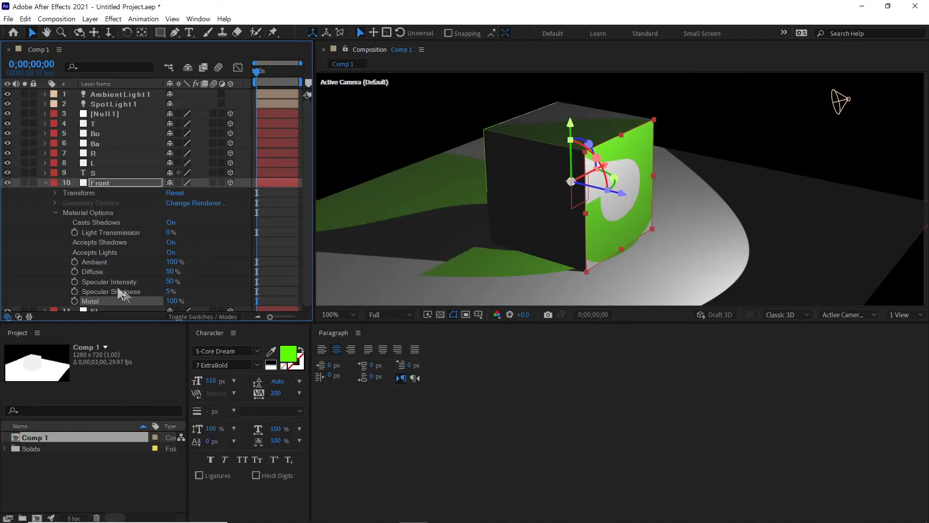
{"action": "left_click", "coordinate": [42, 161]}
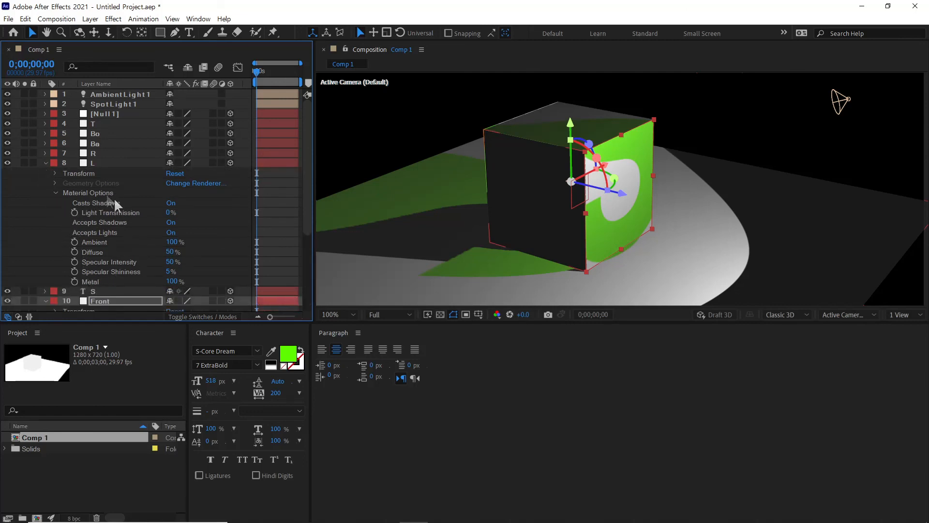
{"action": "left_click", "coordinate": [44, 162]}
{"action": "left_click", "coordinate": [45, 152]}
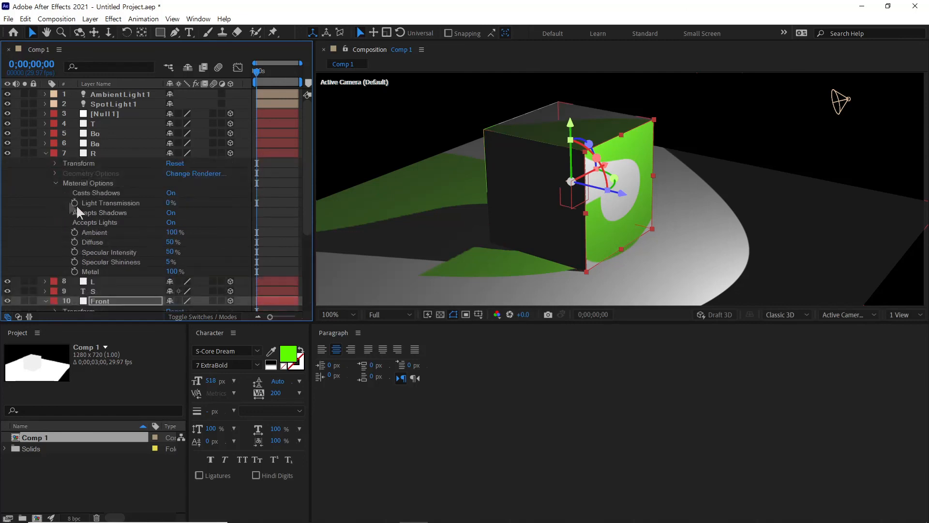
{"action": "left_click", "coordinate": [54, 182]}
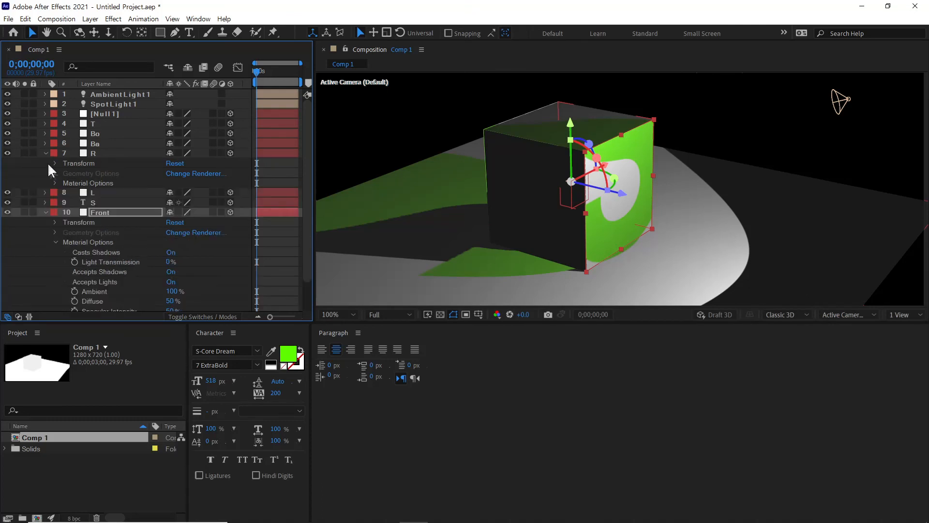
{"action": "left_click", "coordinate": [45, 153]}
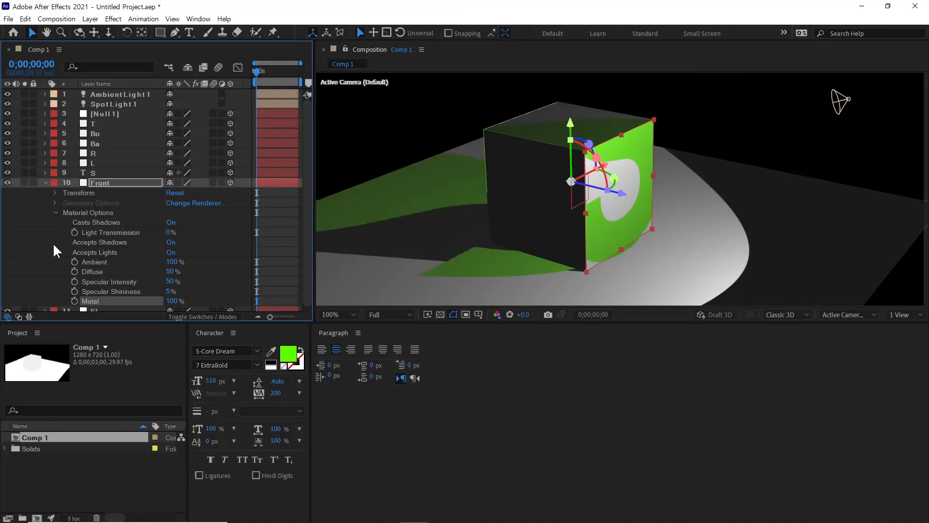
{"action": "left_click", "coordinate": [100, 263]}
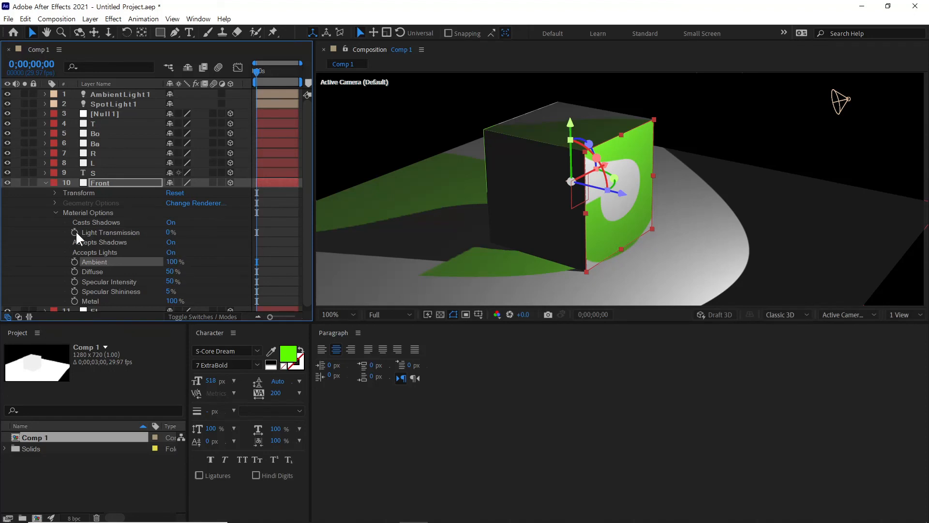
Collapse the Front layer's properties, leave all layers deselected and show the composition at 50%
{"action": "left_click", "coordinate": [56, 212]}
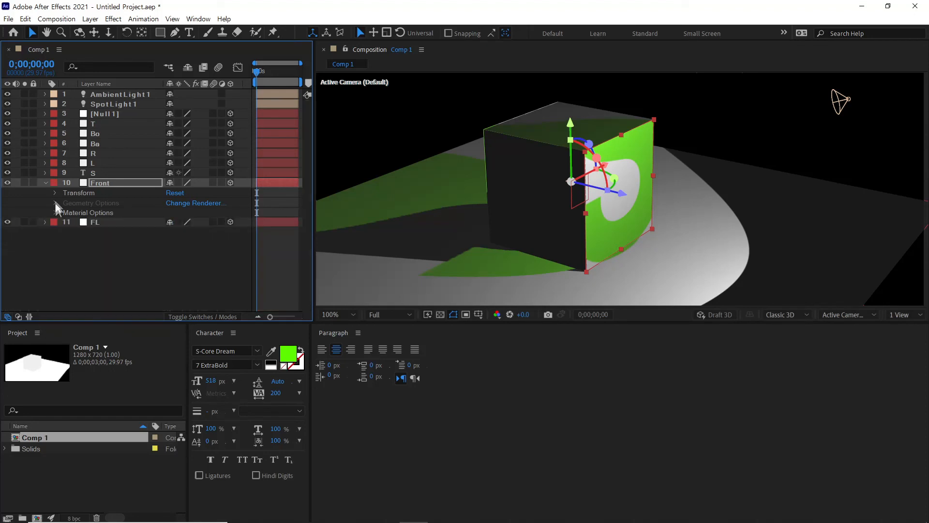
{"action": "left_click", "coordinate": [46, 182]}
{"action": "left_click", "coordinate": [100, 104]}
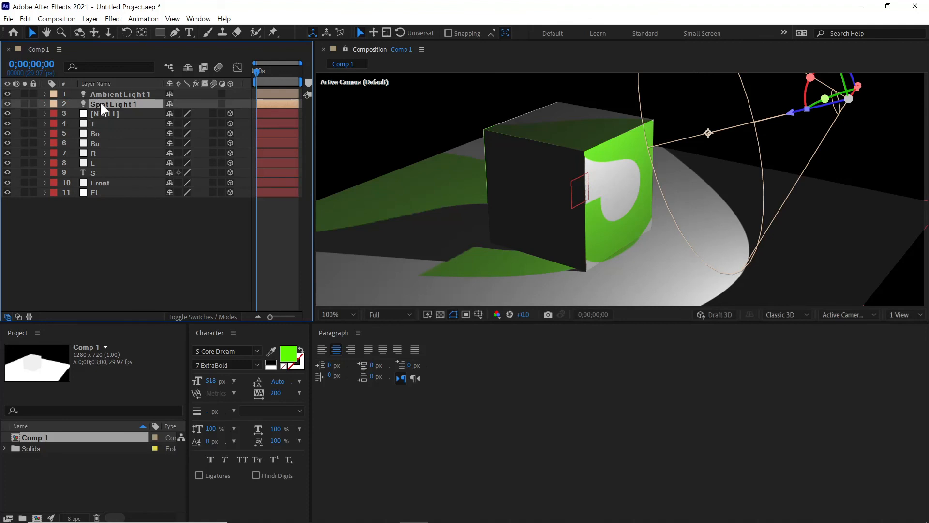
{"action": "left_click", "coordinate": [131, 239]}
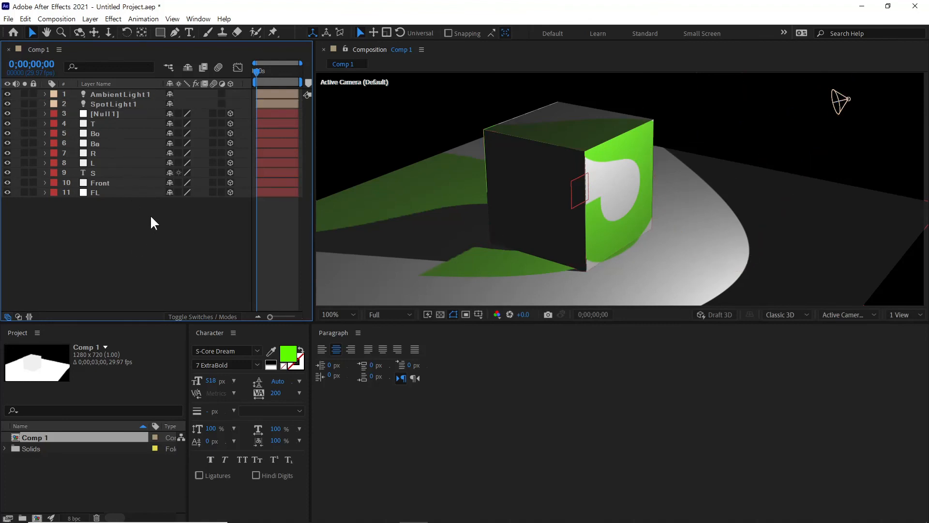
{"action": "scroll", "coordinate": [570, 205], "scroll_direction": "down", "scroll_amount": 2}
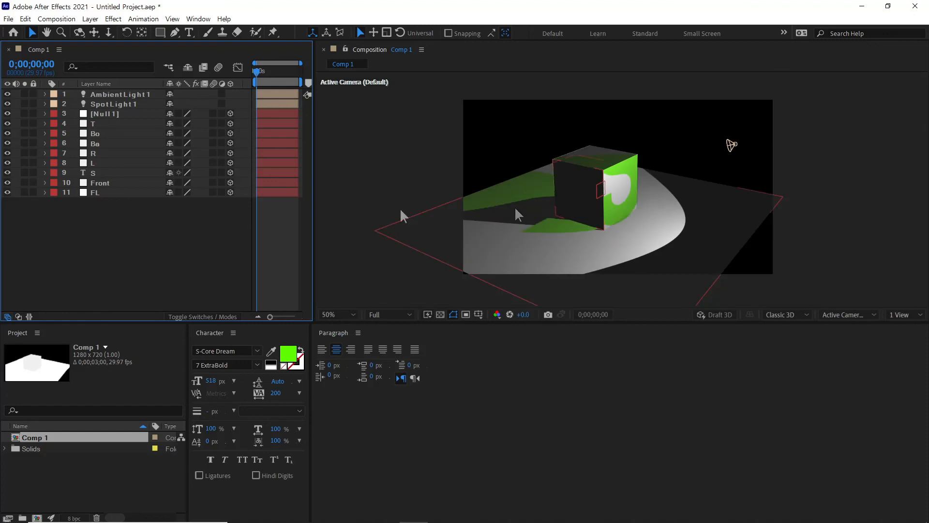